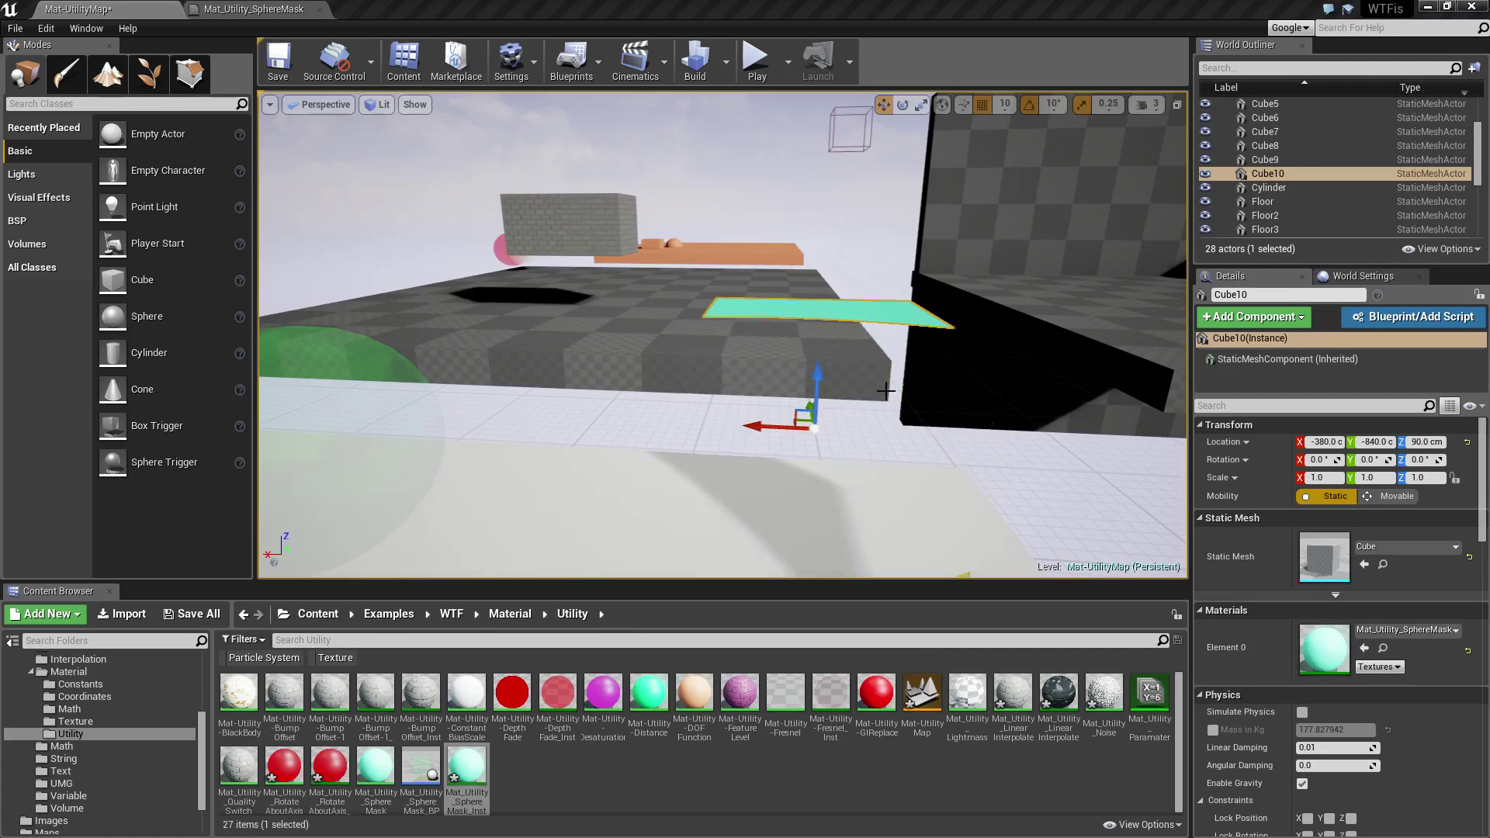
Examine the green Cube10 in the level from different distances and angles to see where its sphere mask cuts in.
key(d)
right_drag(886, 391, 880, 420)
key(a)
key(d)
key(s)
key(a)
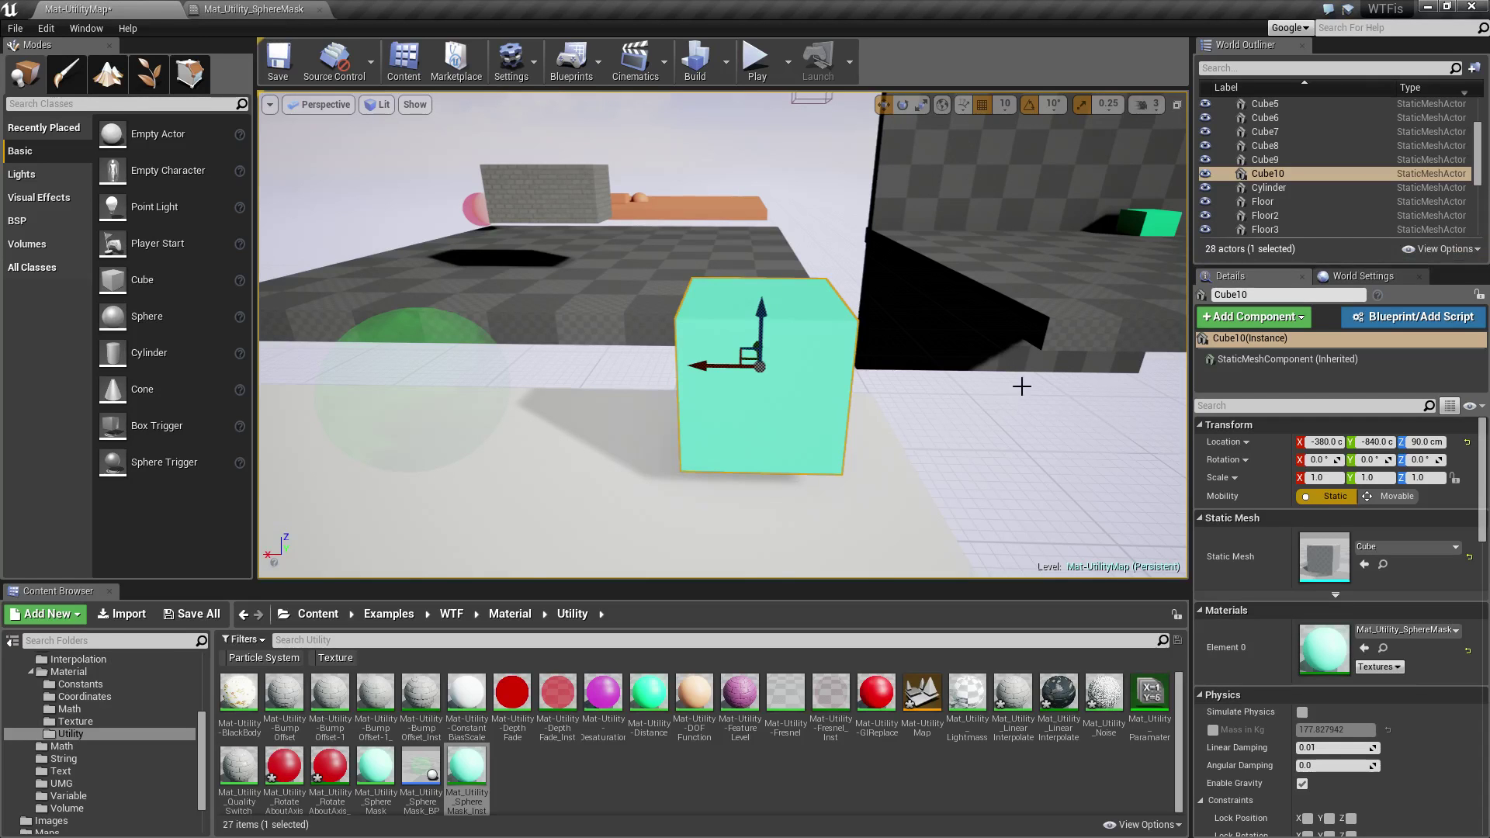
right_drag(1021, 389, 1001, 388)
key(Escape)
click(747, 360)
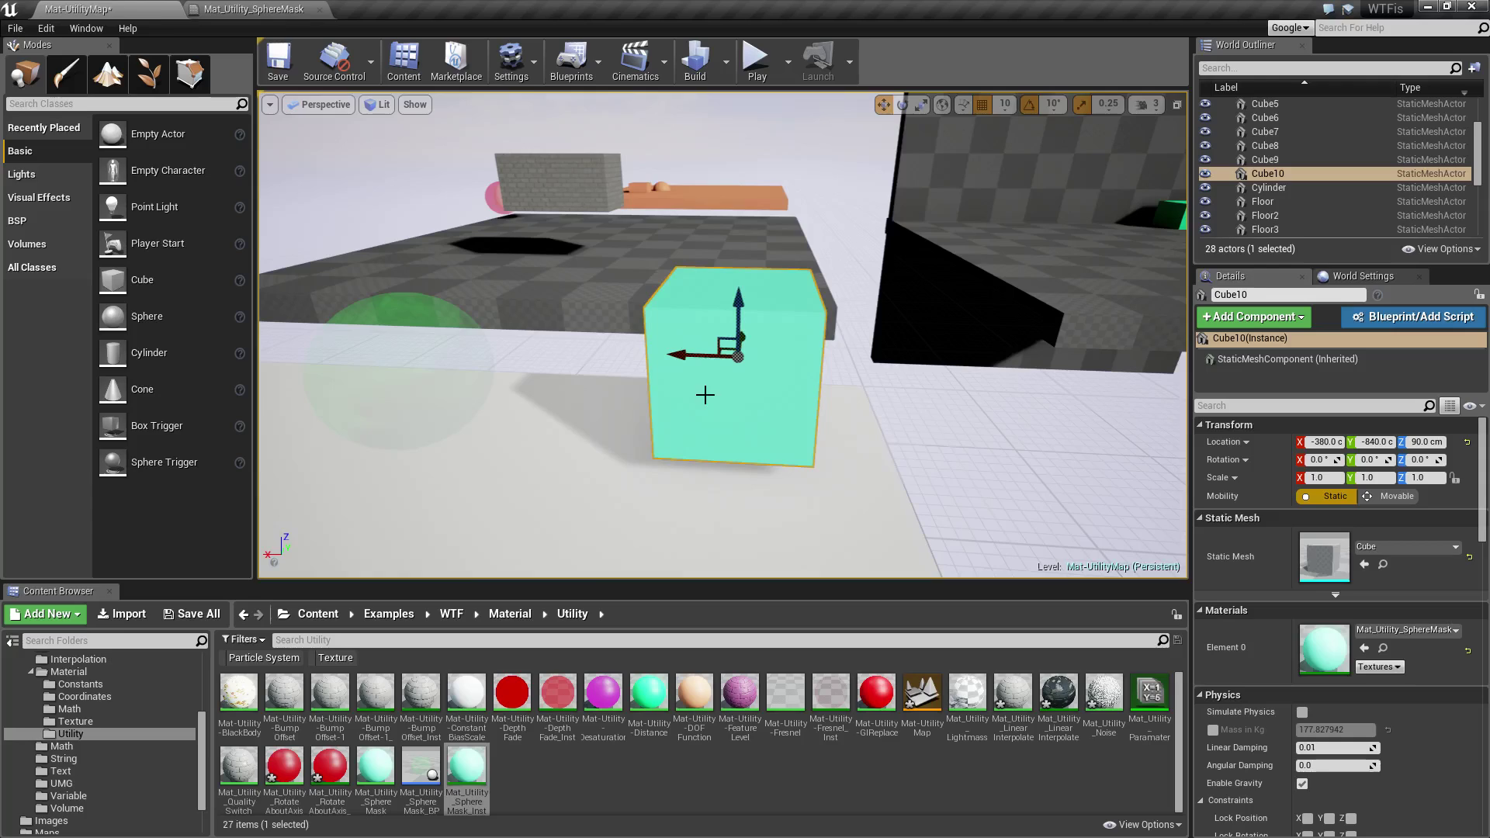
click(244, 8)
right_drag(632, 270, 653, 215)
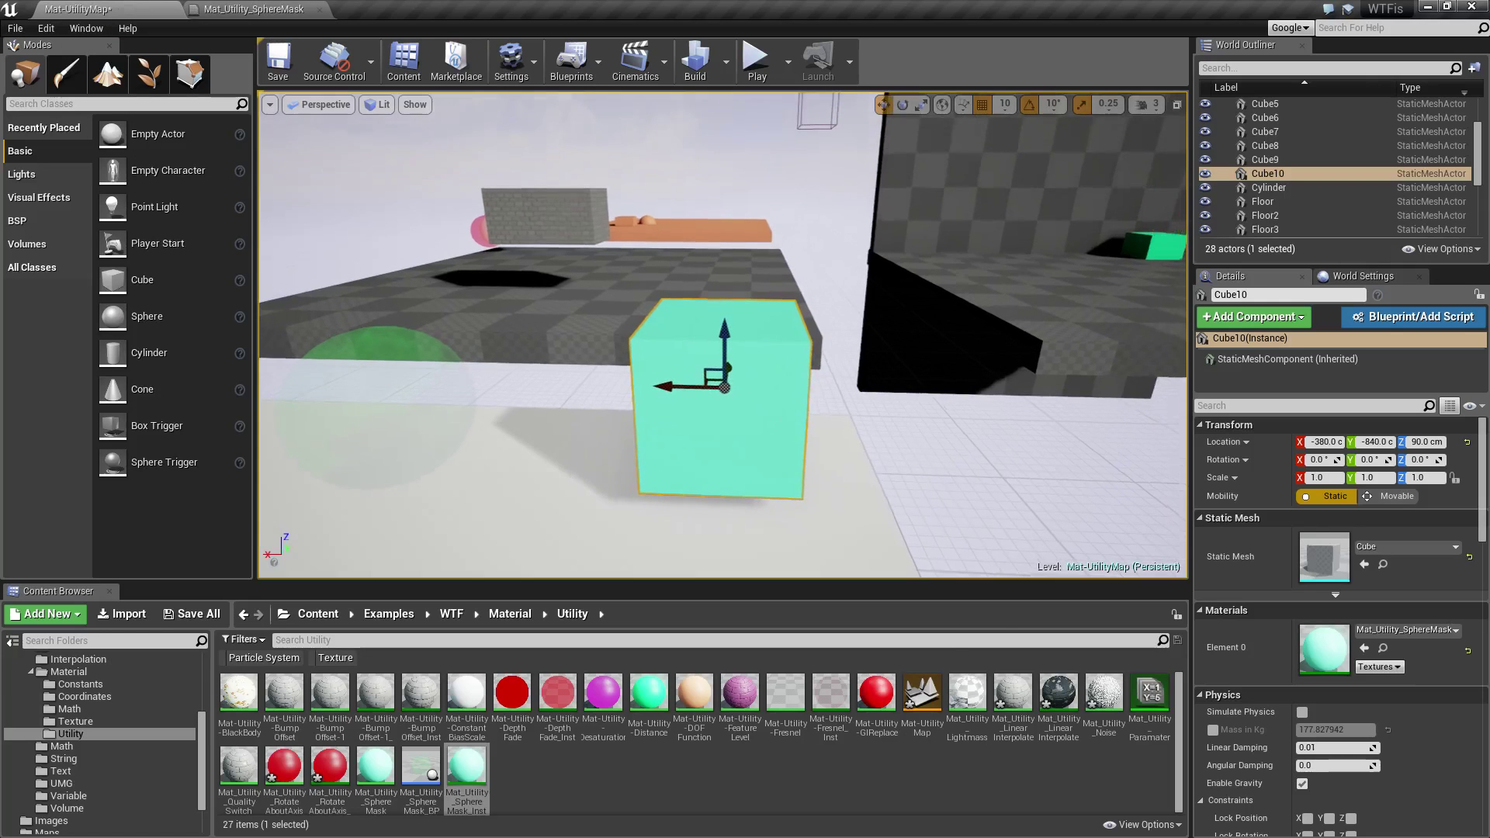
Deselect the cube and inspect its surface up close and from several sides for the masked opening and glow.
key(Escape)
key(w)
mouse_move(768, 422)
right_down()
mouse_move(757, 445)
mouse_move(776, 403)
mouse_move(792, 423)
mouse_move(784, 477)
mouse_move(846, 450)
mouse_move(718, 424)
mouse_move(769, 425)
right_up()
key(w)
key(s)
key(w)
key(a)
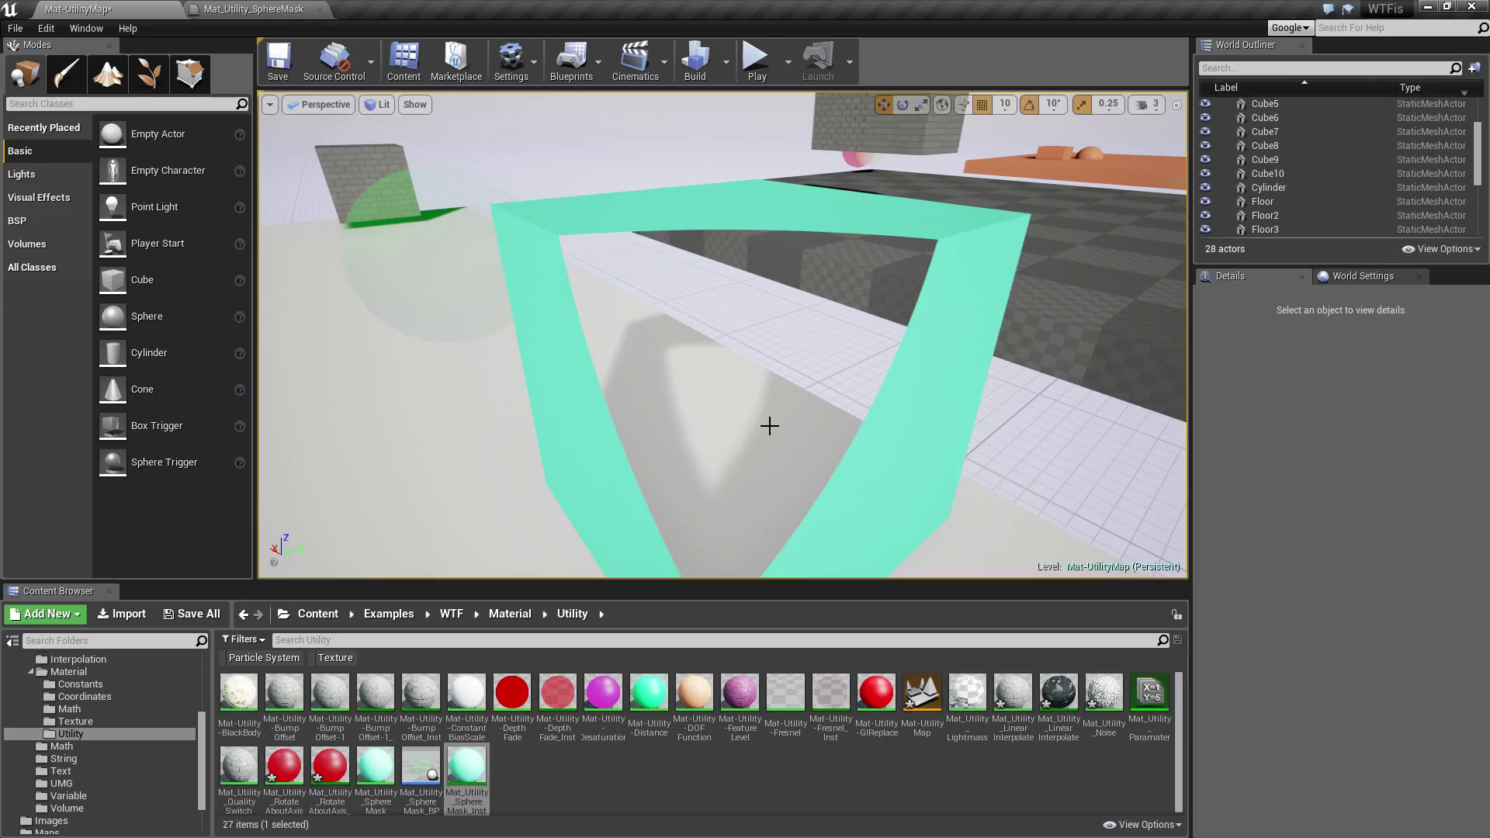
key(a)
right_drag(792, 432, 934, 420)
key(s)
key(w)
key(d)
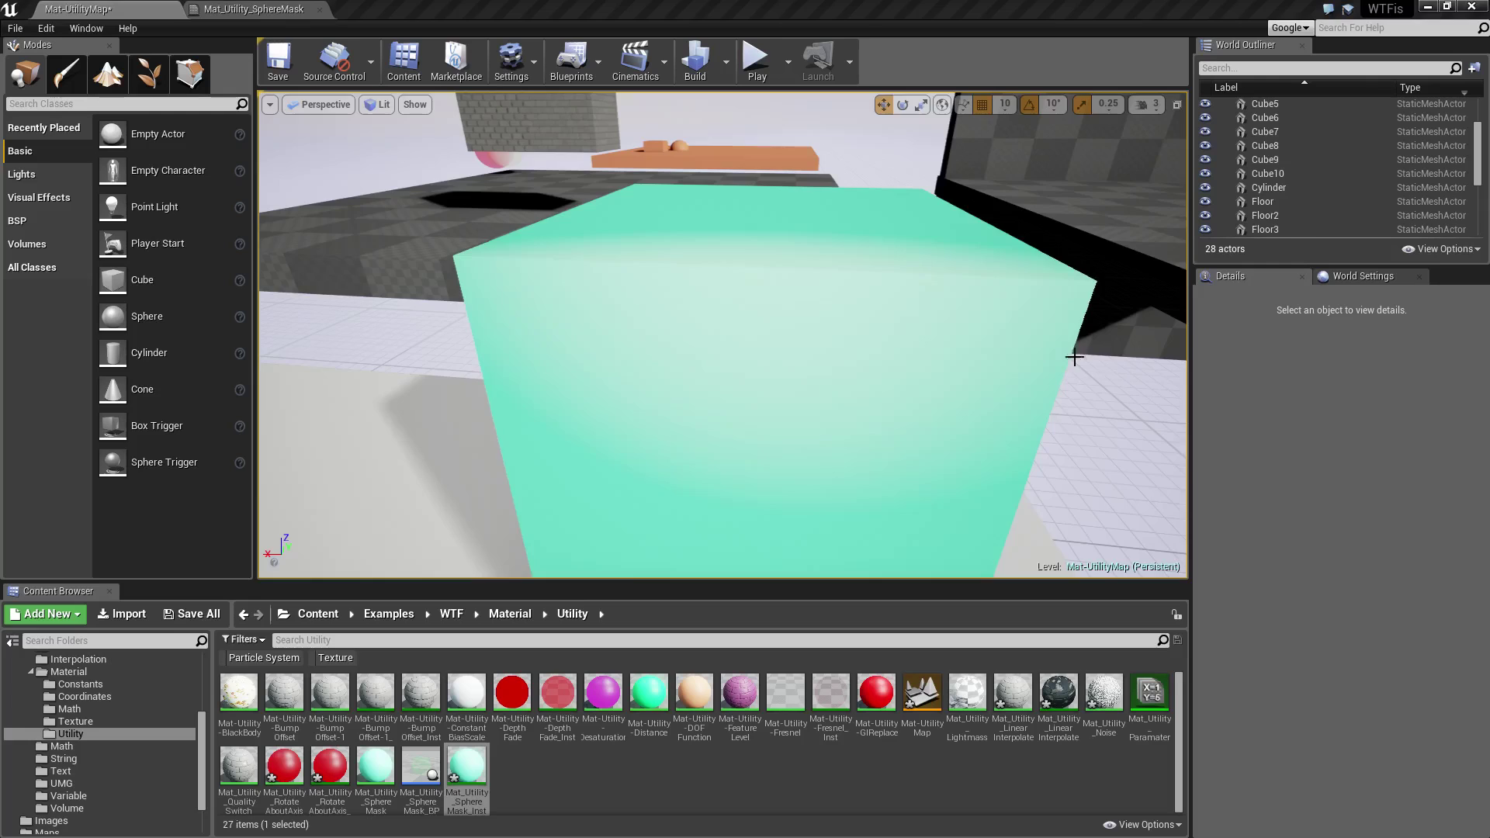
right_drag(1074, 357, 1110, 338)
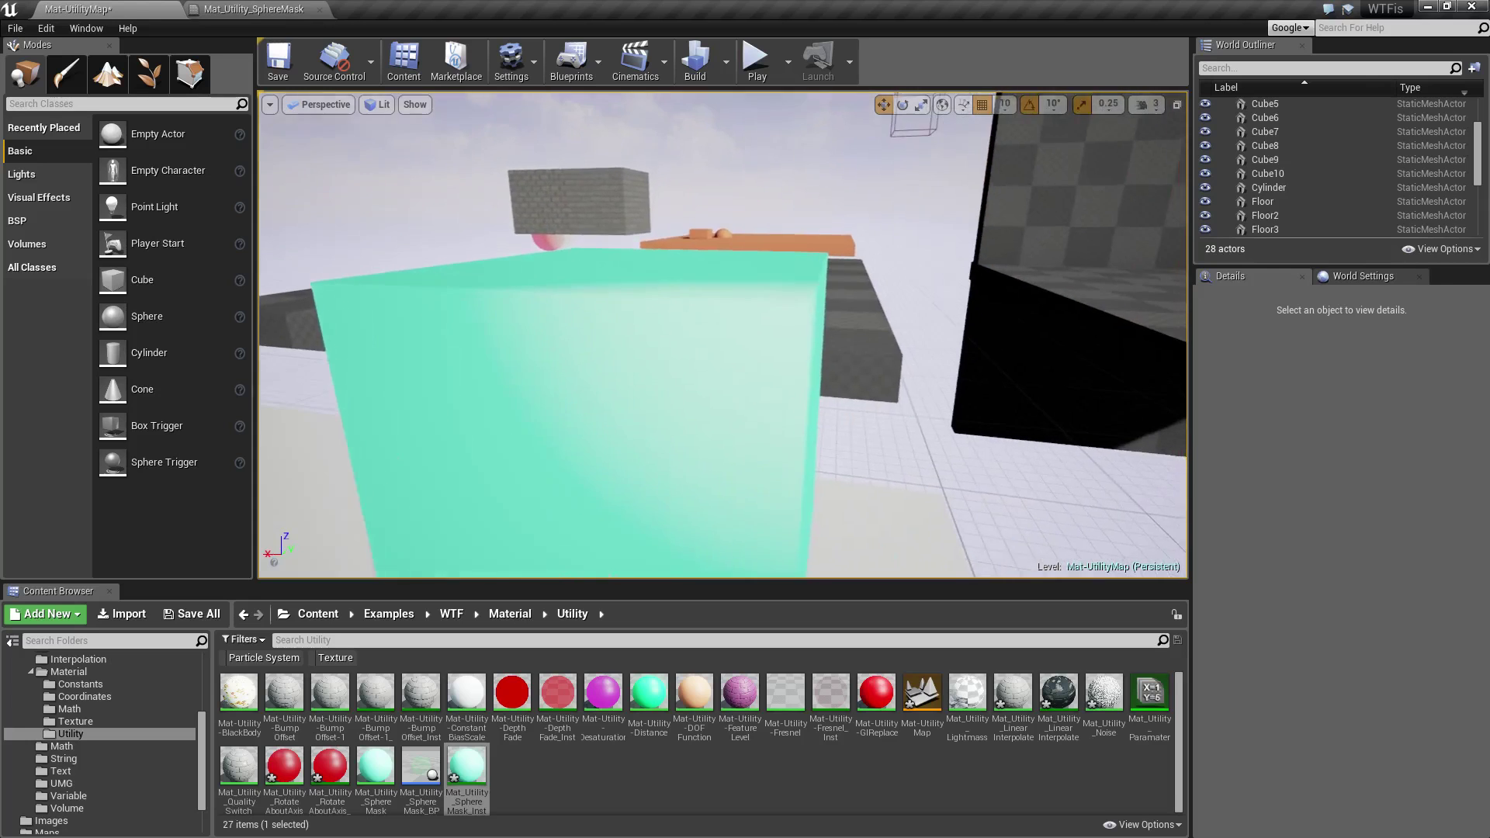
drag(1009, 363, 931, 332)
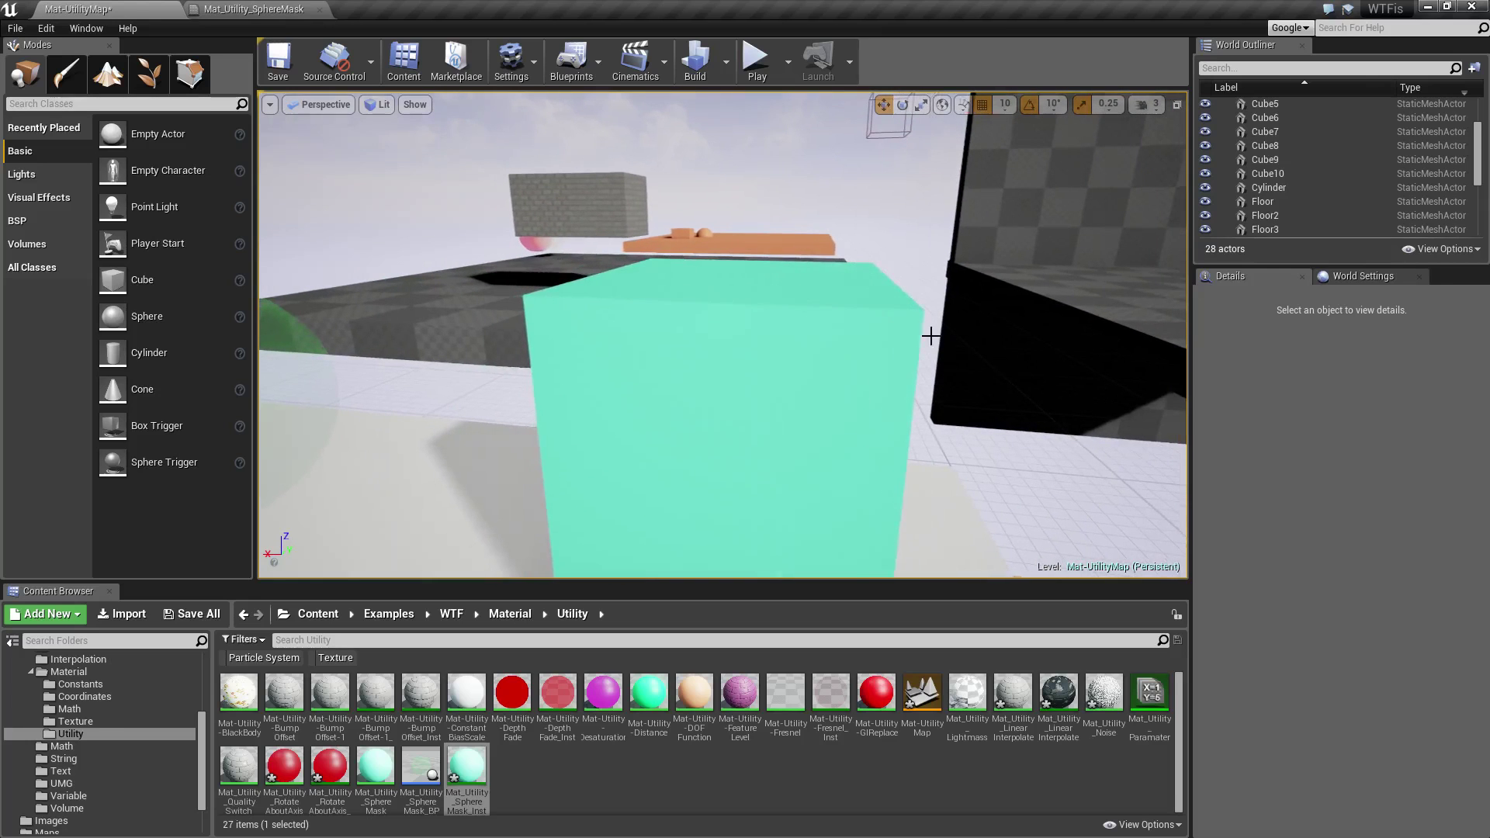
Switch to the Mat_Utility_SphereMask material graph and examine the SphereMask node with its connected inputs.
click(240, 8)
right_click(749, 265)
click(644, 318)
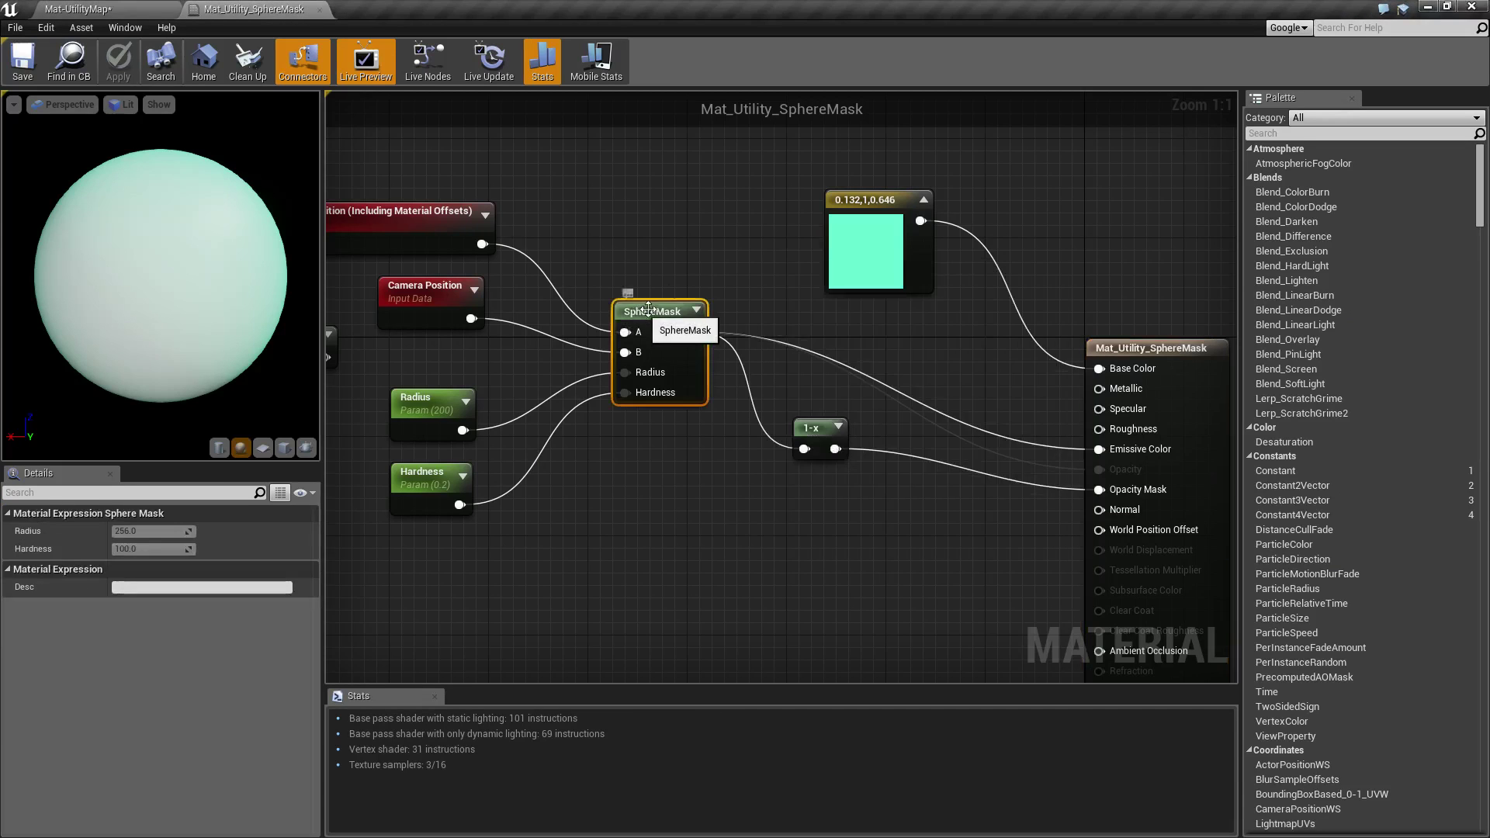
right_drag(642, 336, 774, 333)
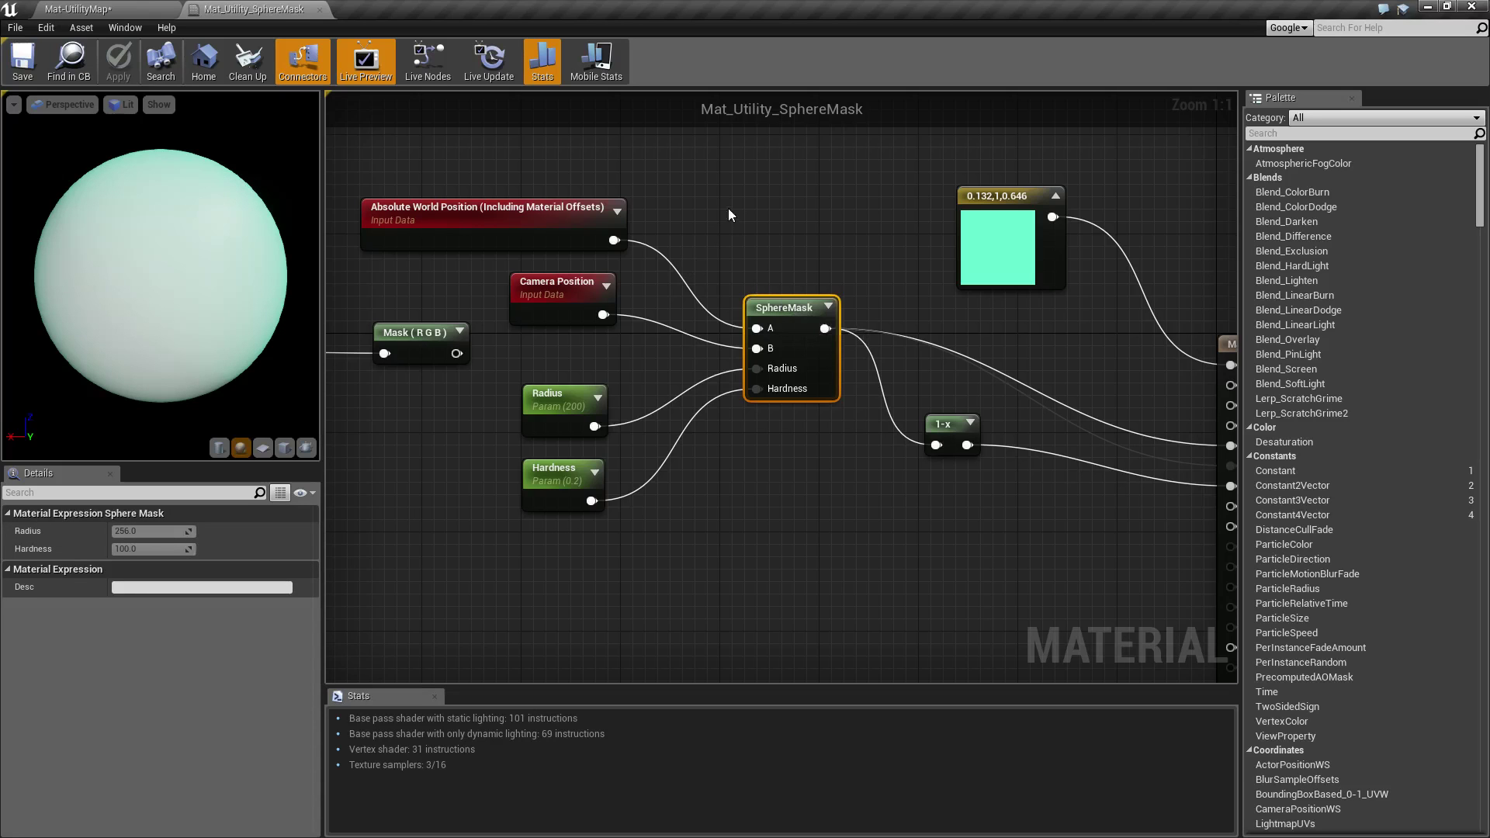
right_drag(747, 272, 824, 274)
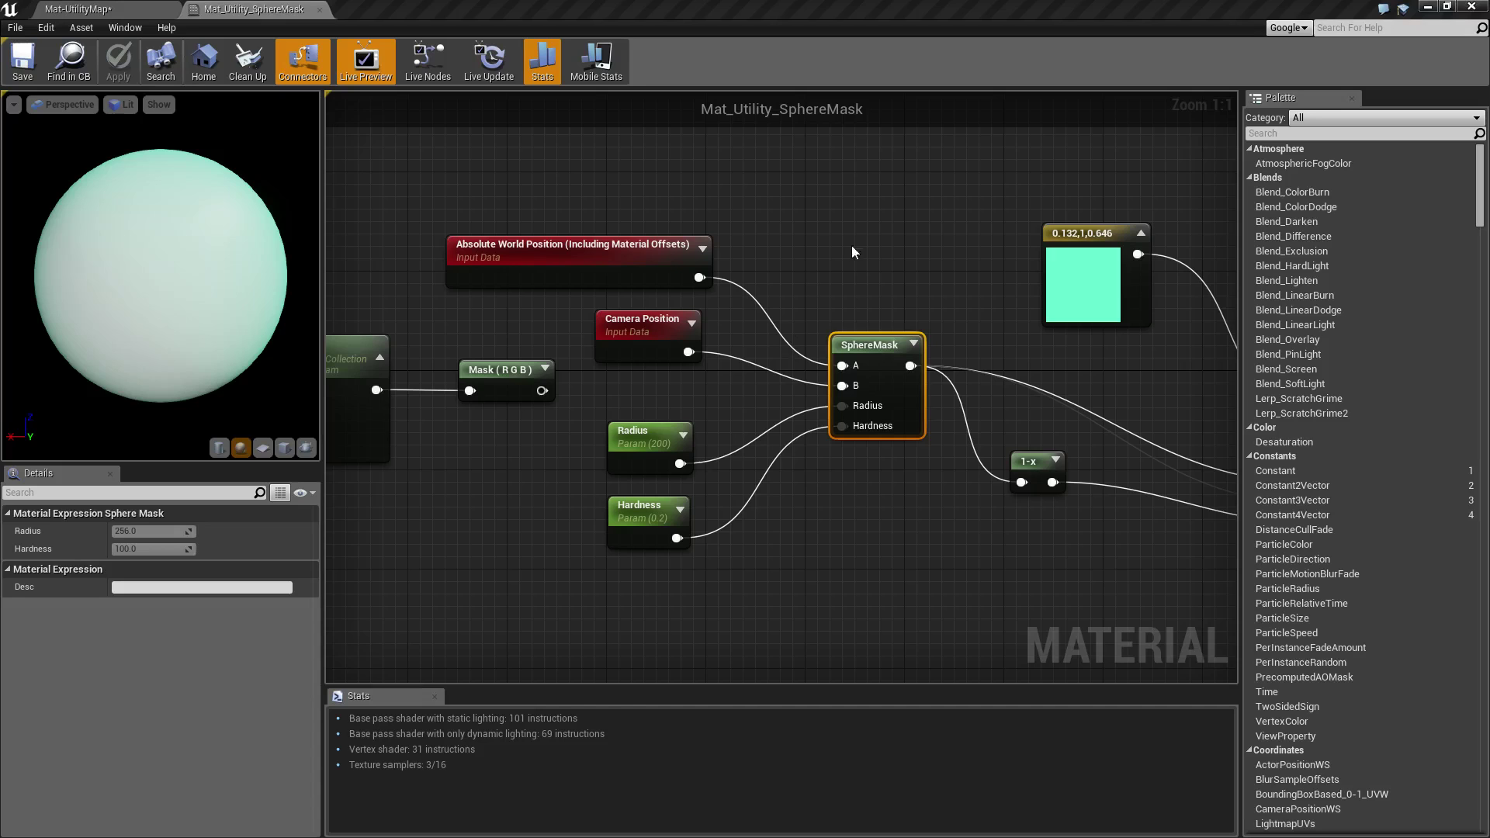
right_drag(890, 274, 953, 295)
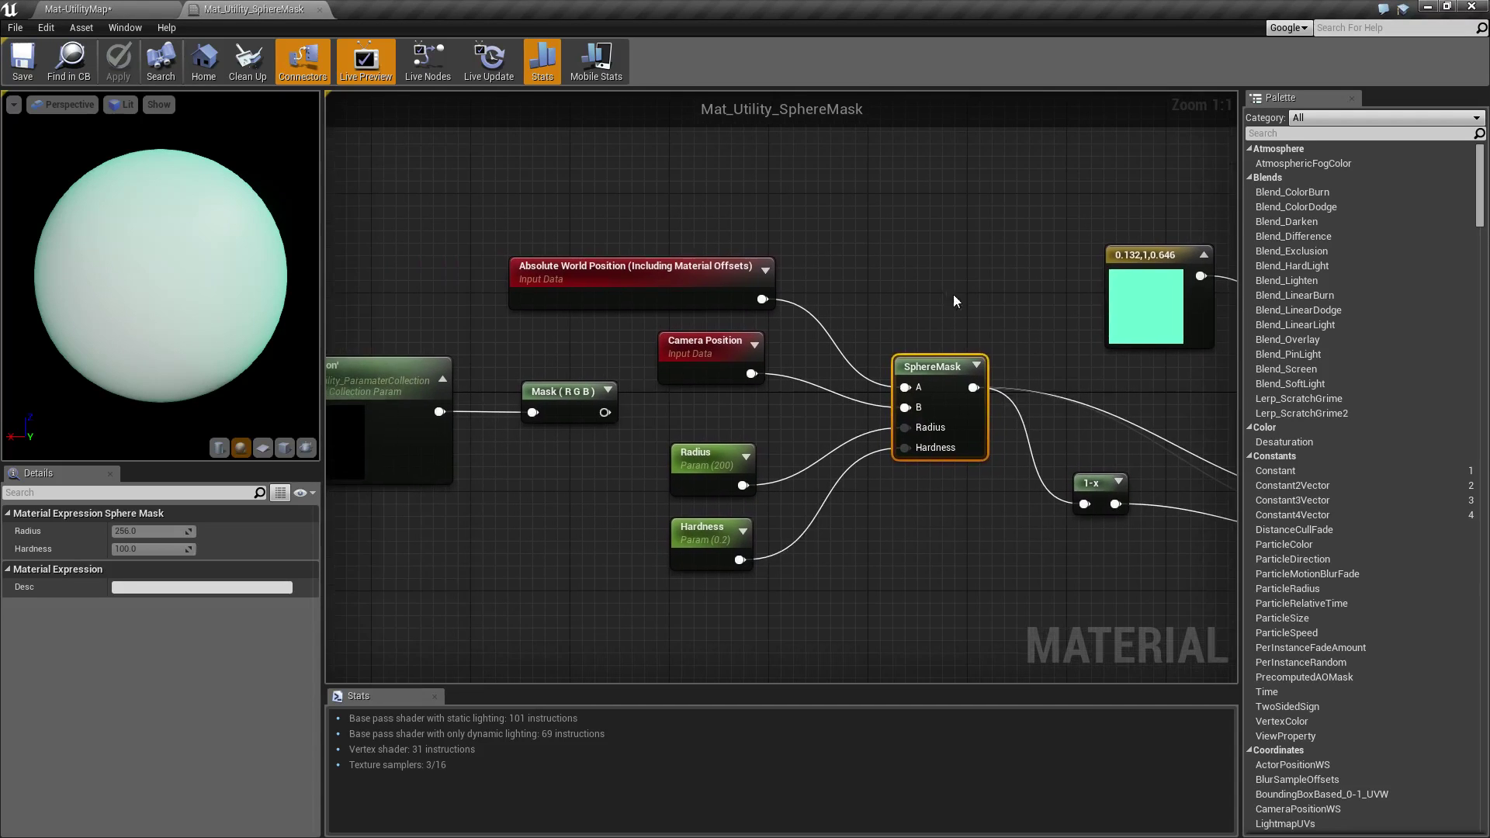
click(894, 280)
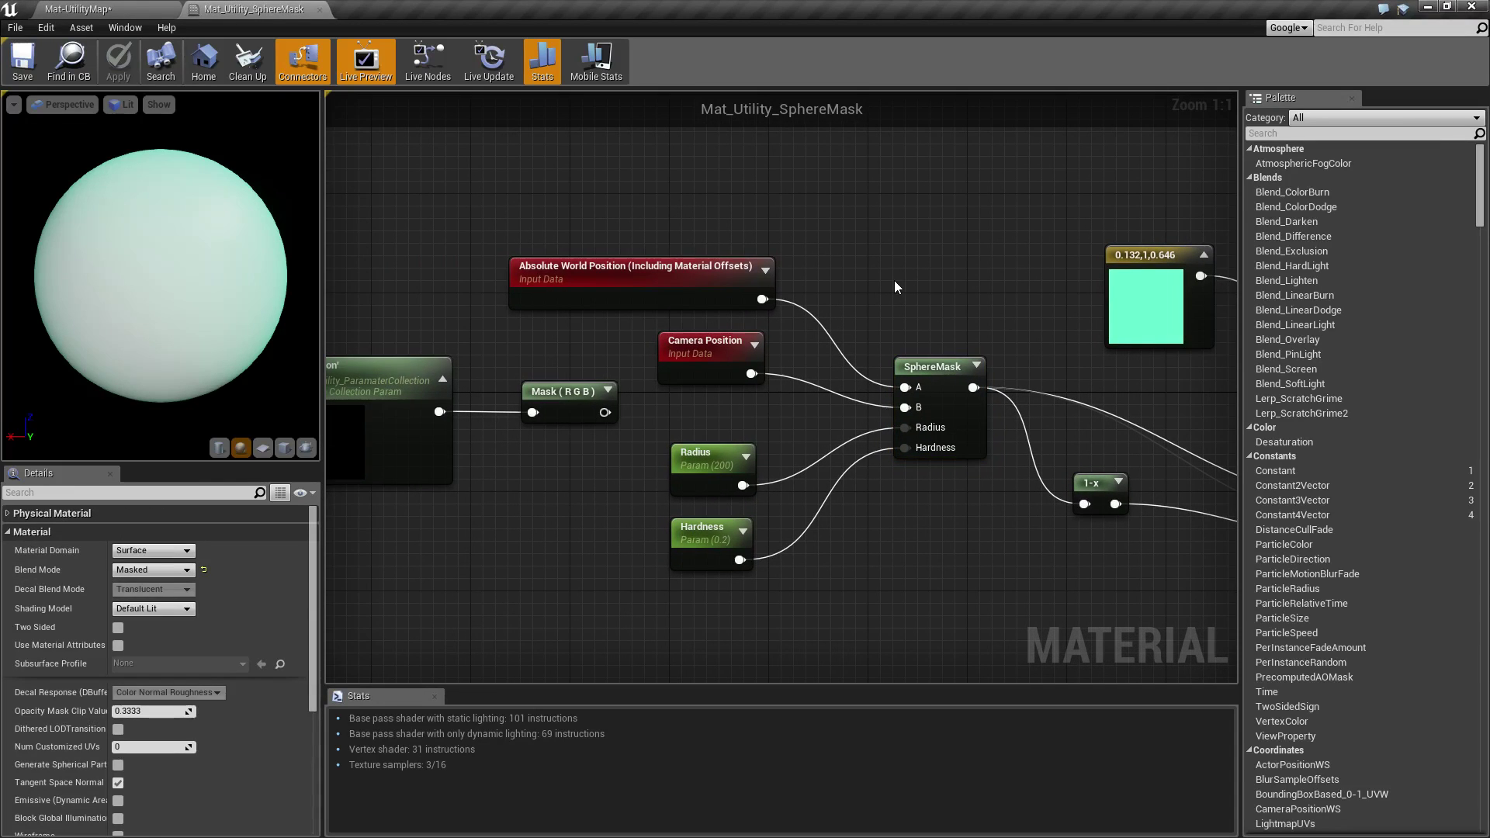
right_drag(904, 283, 804, 277)
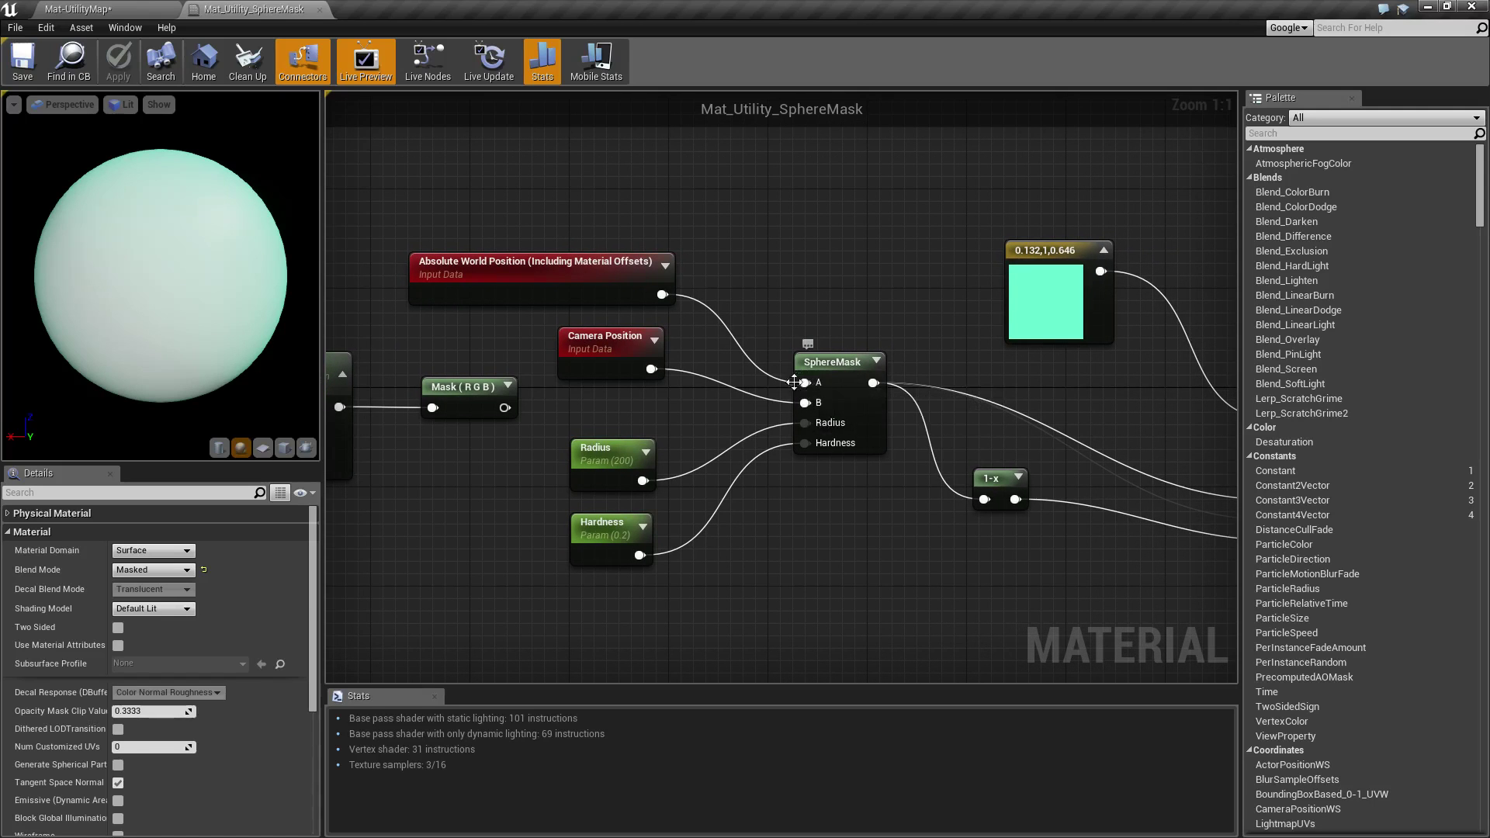
click(834, 359)
drag(483, 175, 720, 282)
click(501, 190)
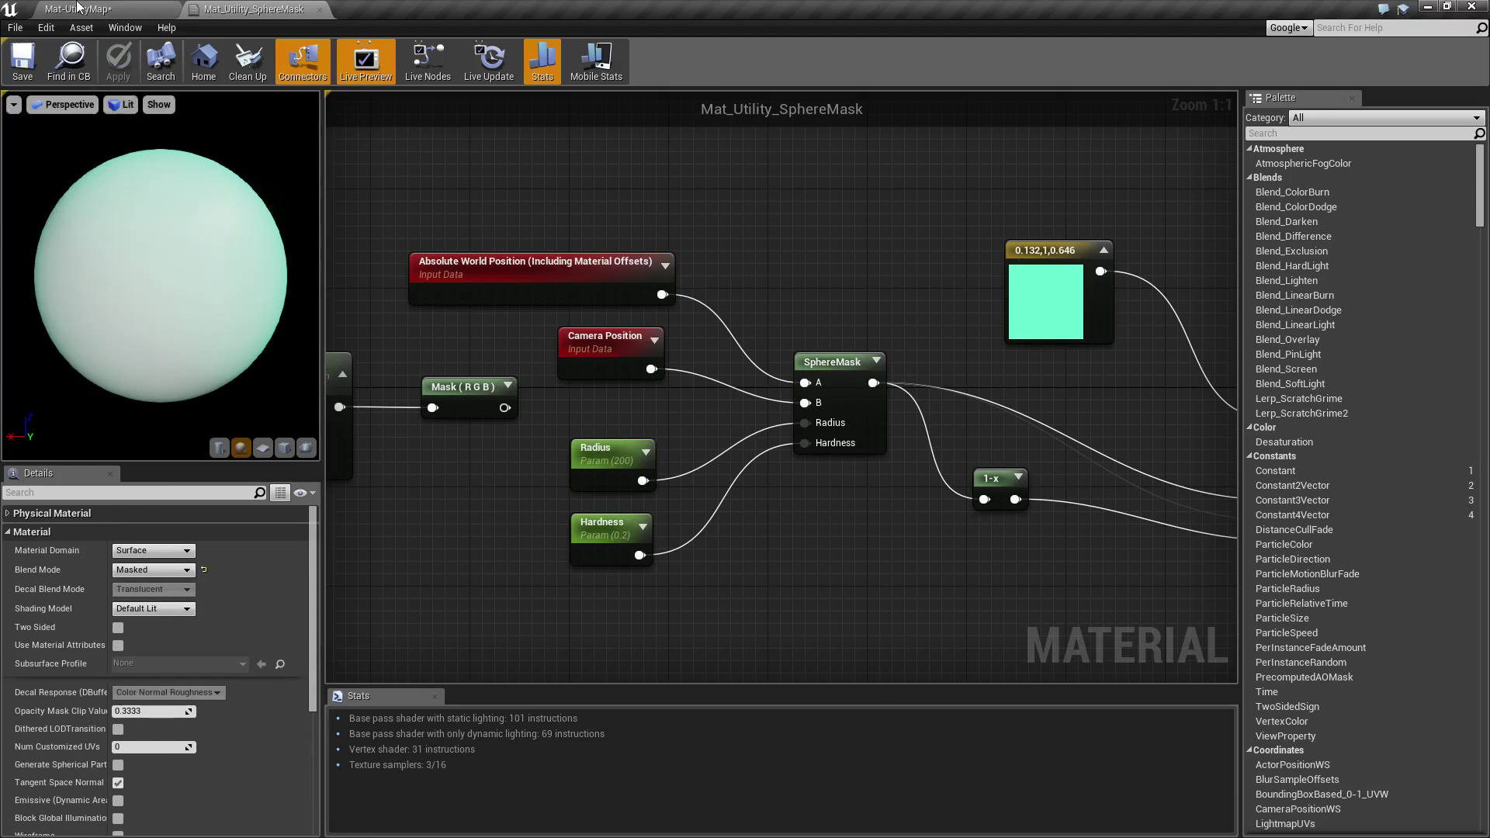
Inspect the Camera Position node and the Radius and Hardness parameters feeding the SphereMask node.
click(78, 8)
click(253, 9)
click(594, 340)
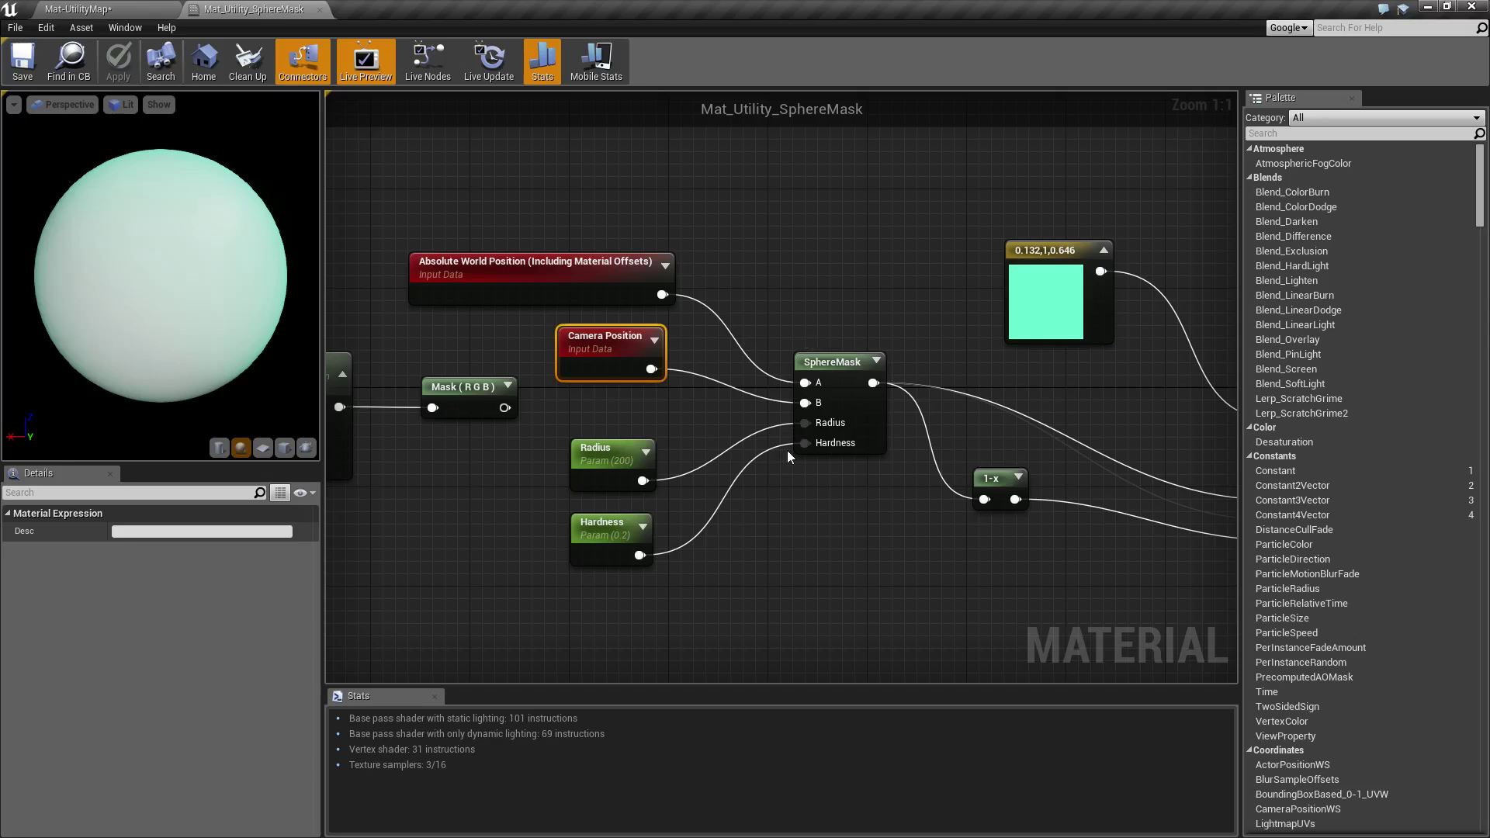
click(596, 464)
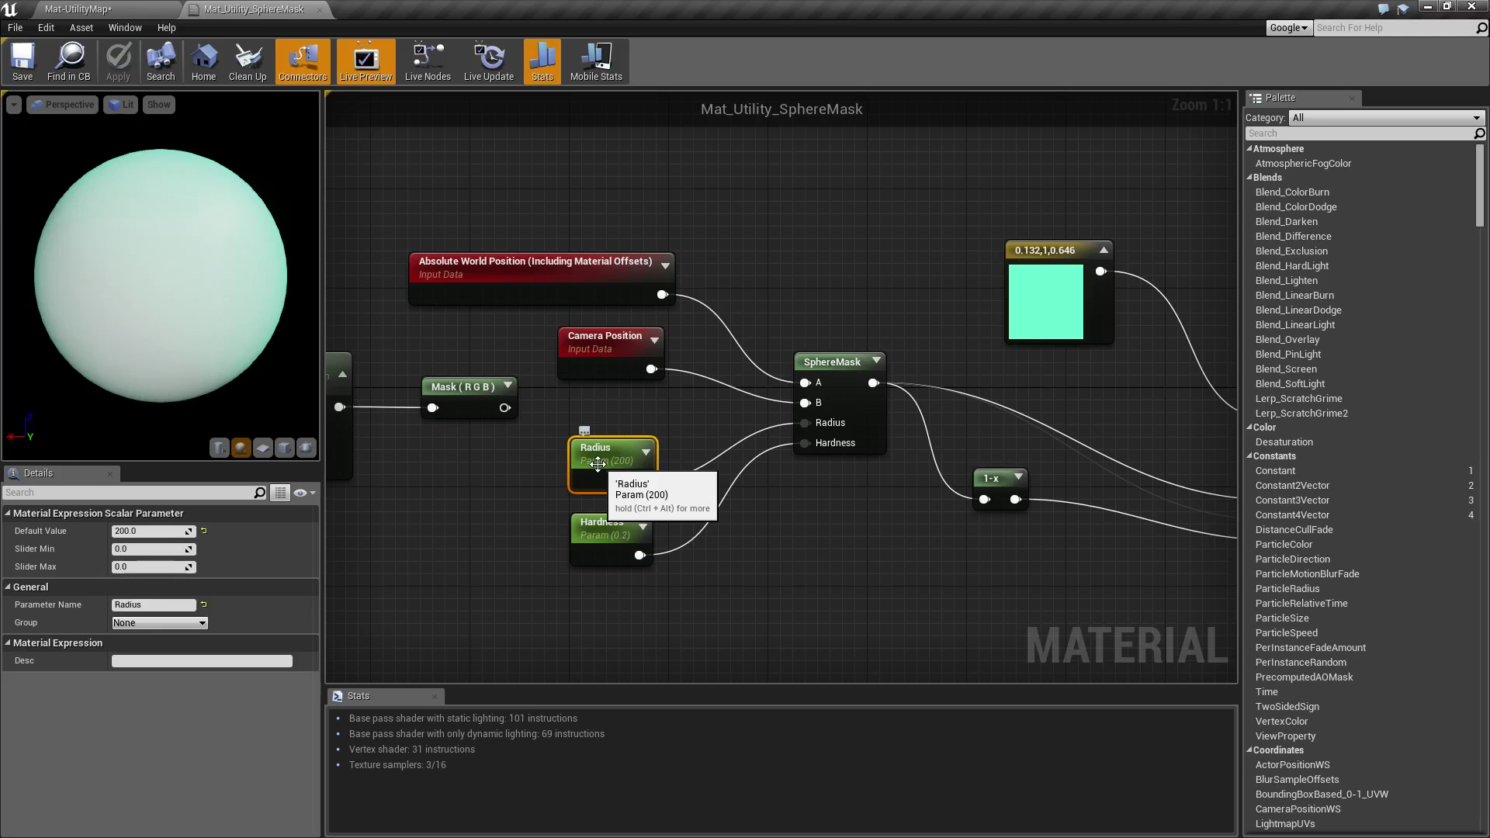
click(601, 522)
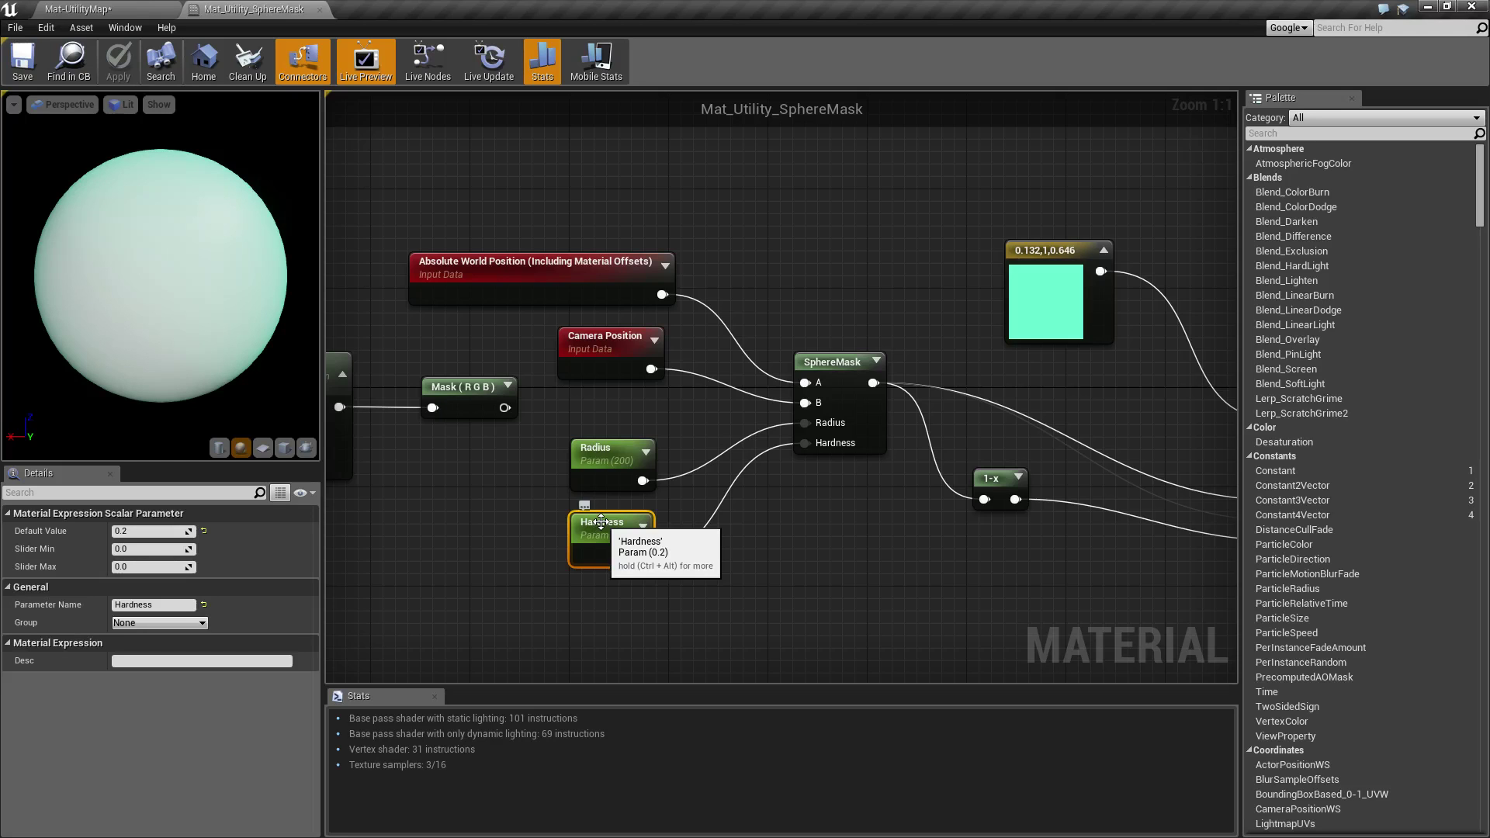
Disconnect the SphereMask output from the material's Emissive Color input and apply the change.
right_drag(708, 457, 398, 388)
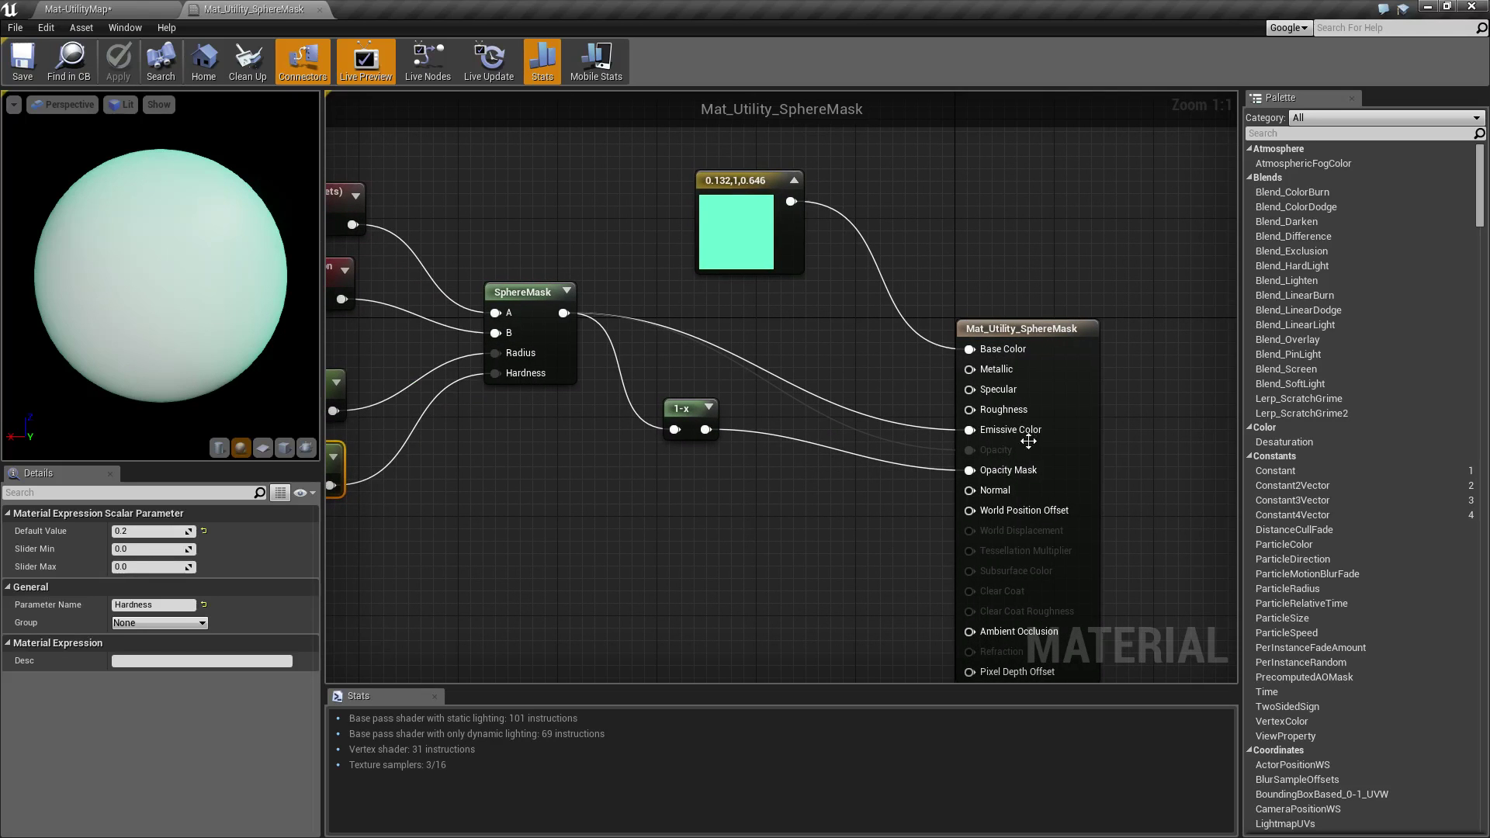
alt+click(969, 429)
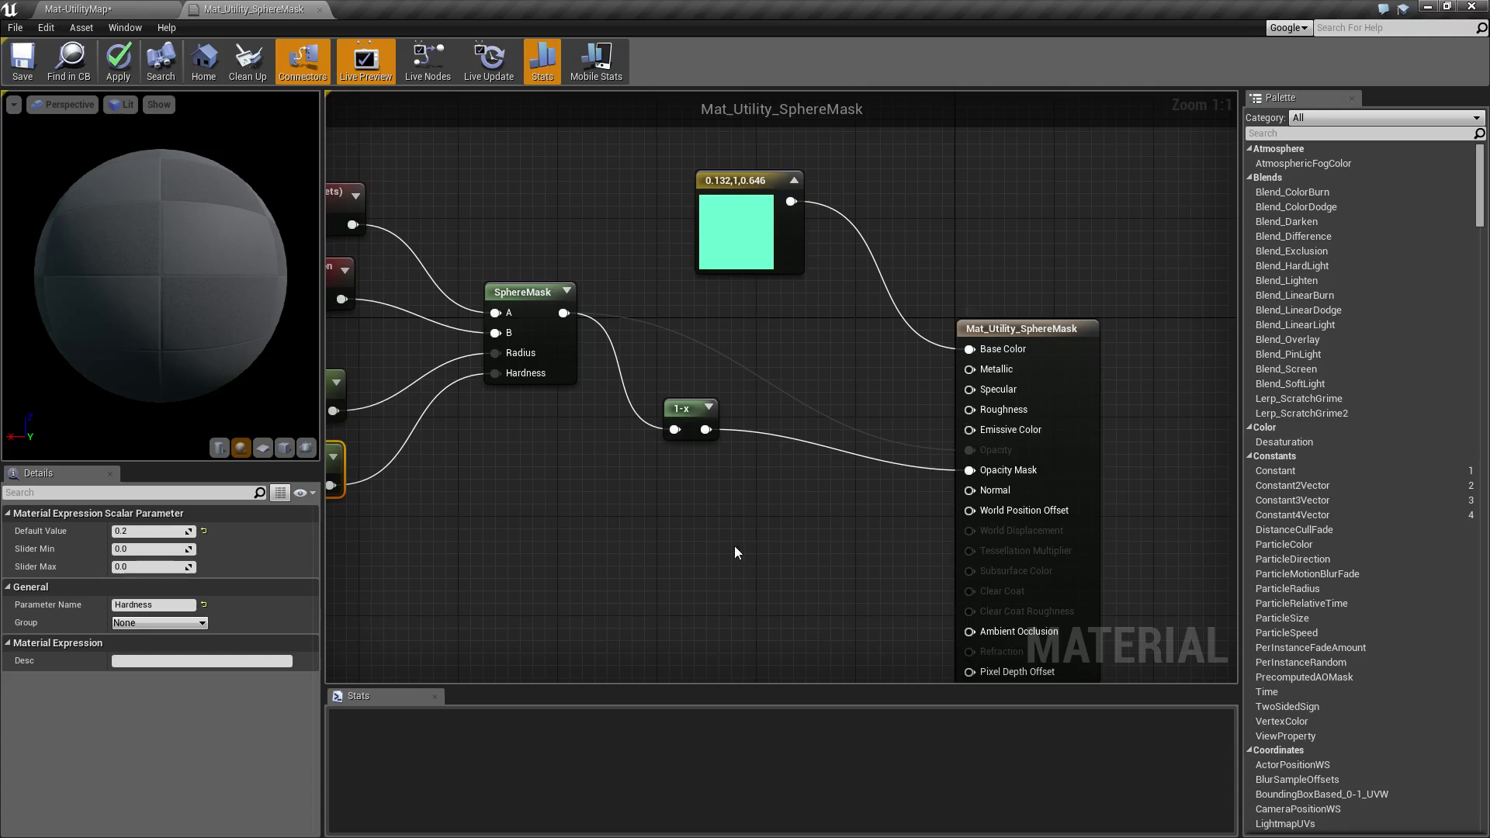
right_drag(571, 383, 654, 381)
click(118, 62)
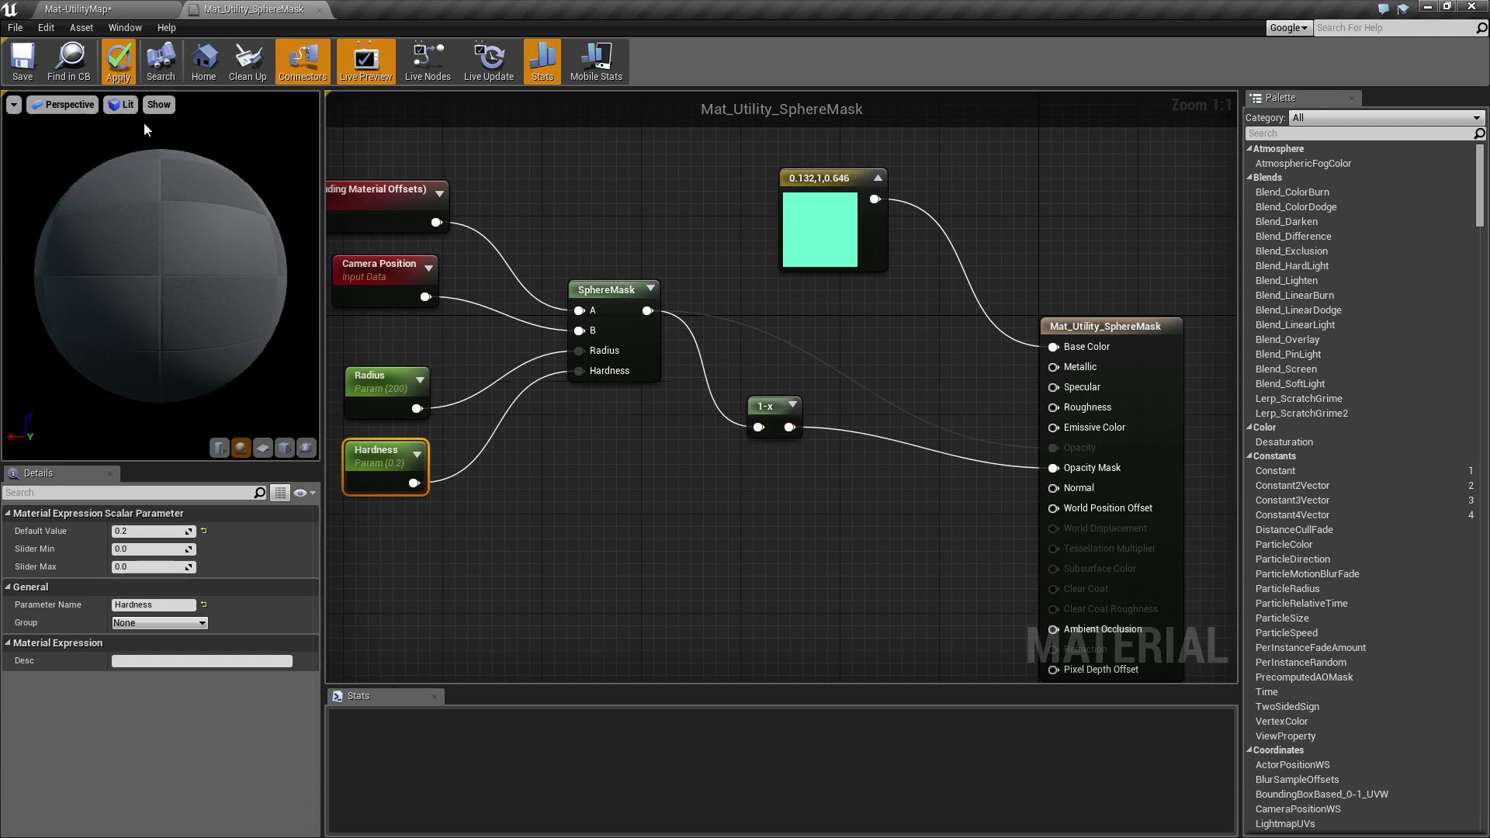
right_drag(714, 525, 774, 537)
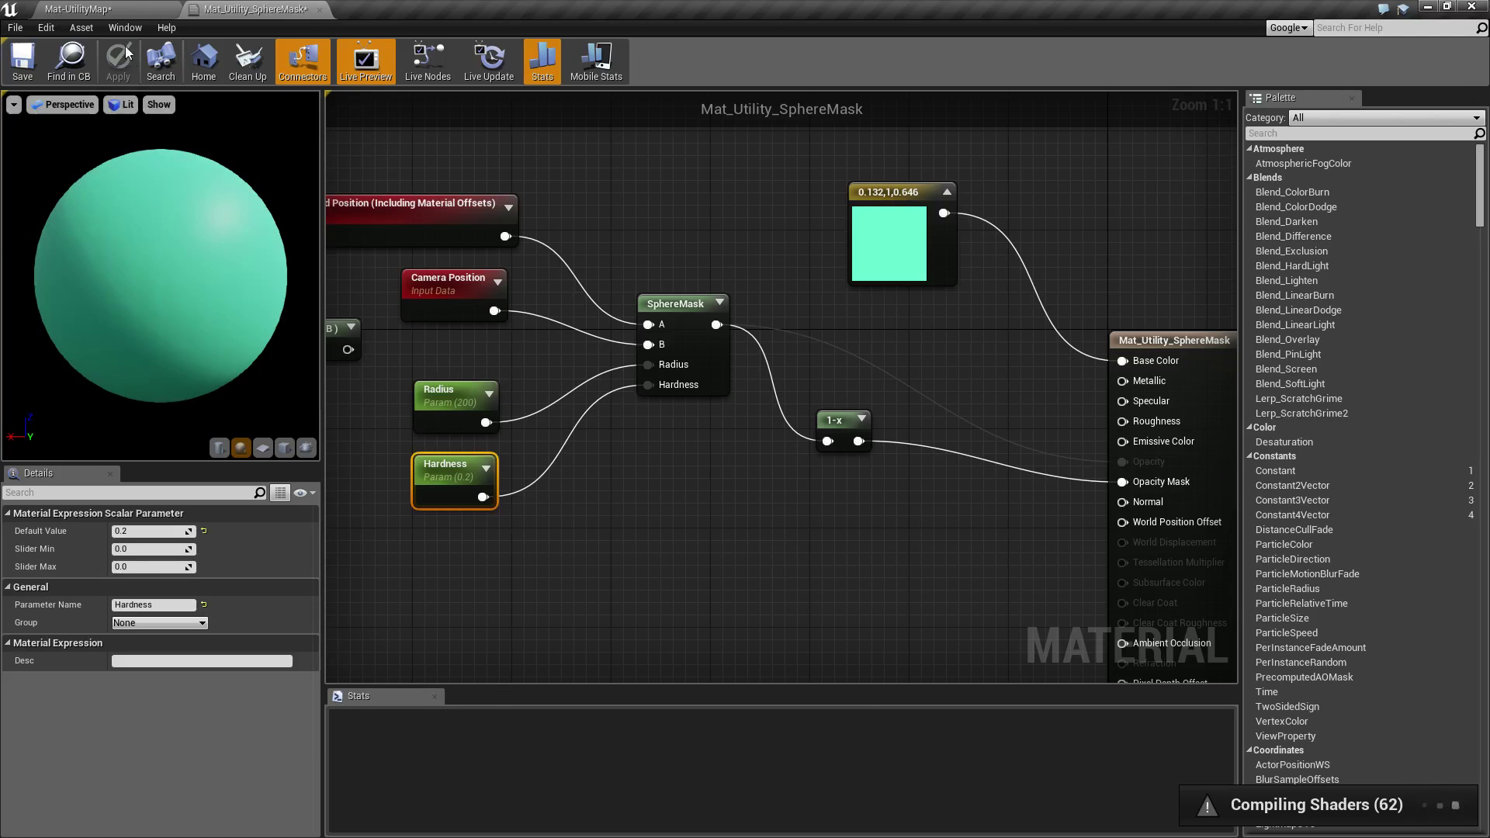
Return to the level and examine the cube at close range to see the sphere mask without emissive color.
click(77, 9)
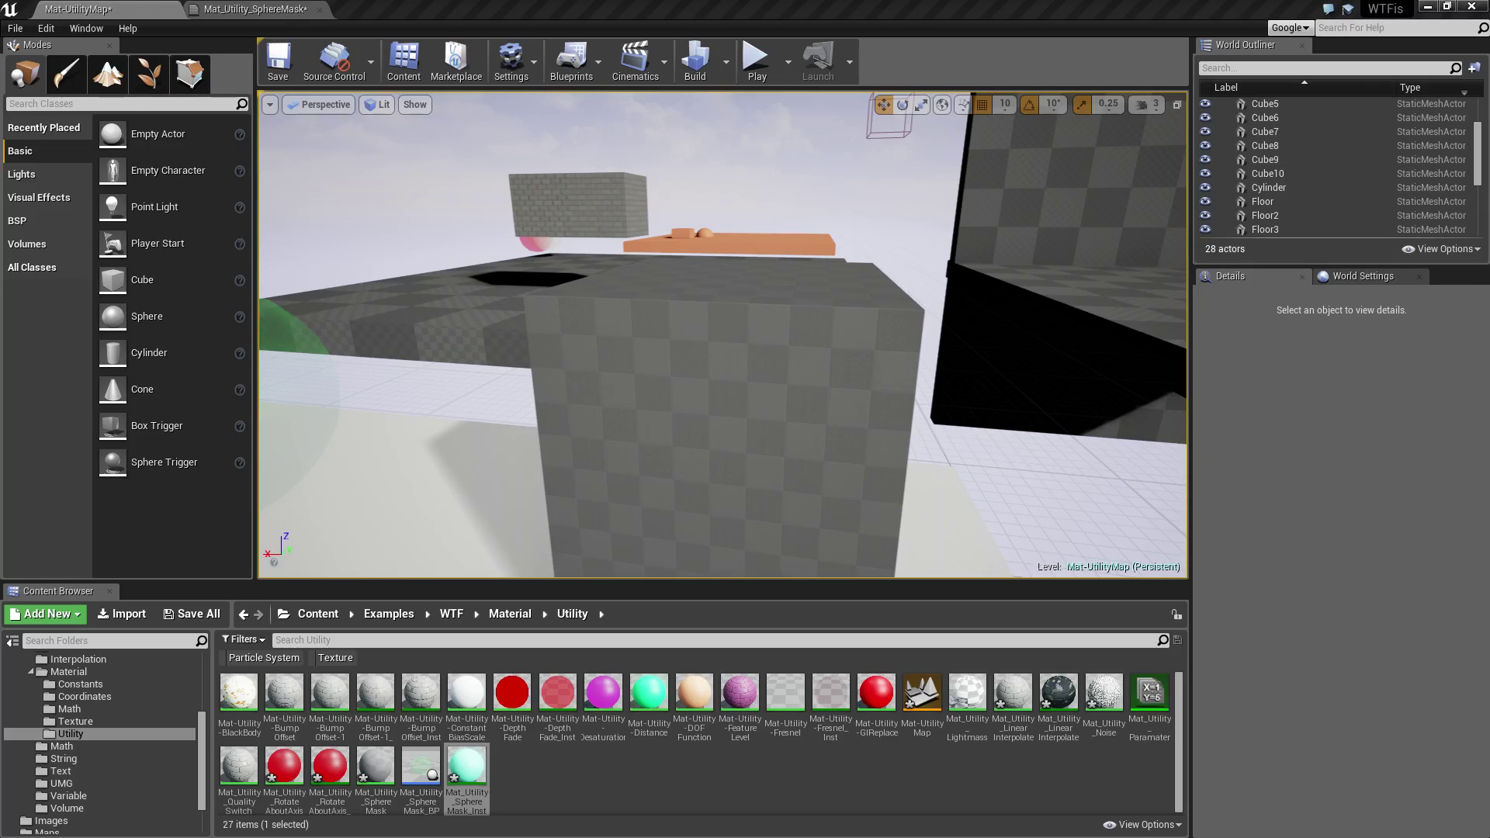
mouse_move(804, 455)
right_down()
mouse_move(763, 455)
mouse_move(782, 477)
mouse_move(822, 477)
mouse_move(801, 456)
right_up()
key(d)
key(w)
key(s)
key(a)
key(w)
key(s)
key(w)
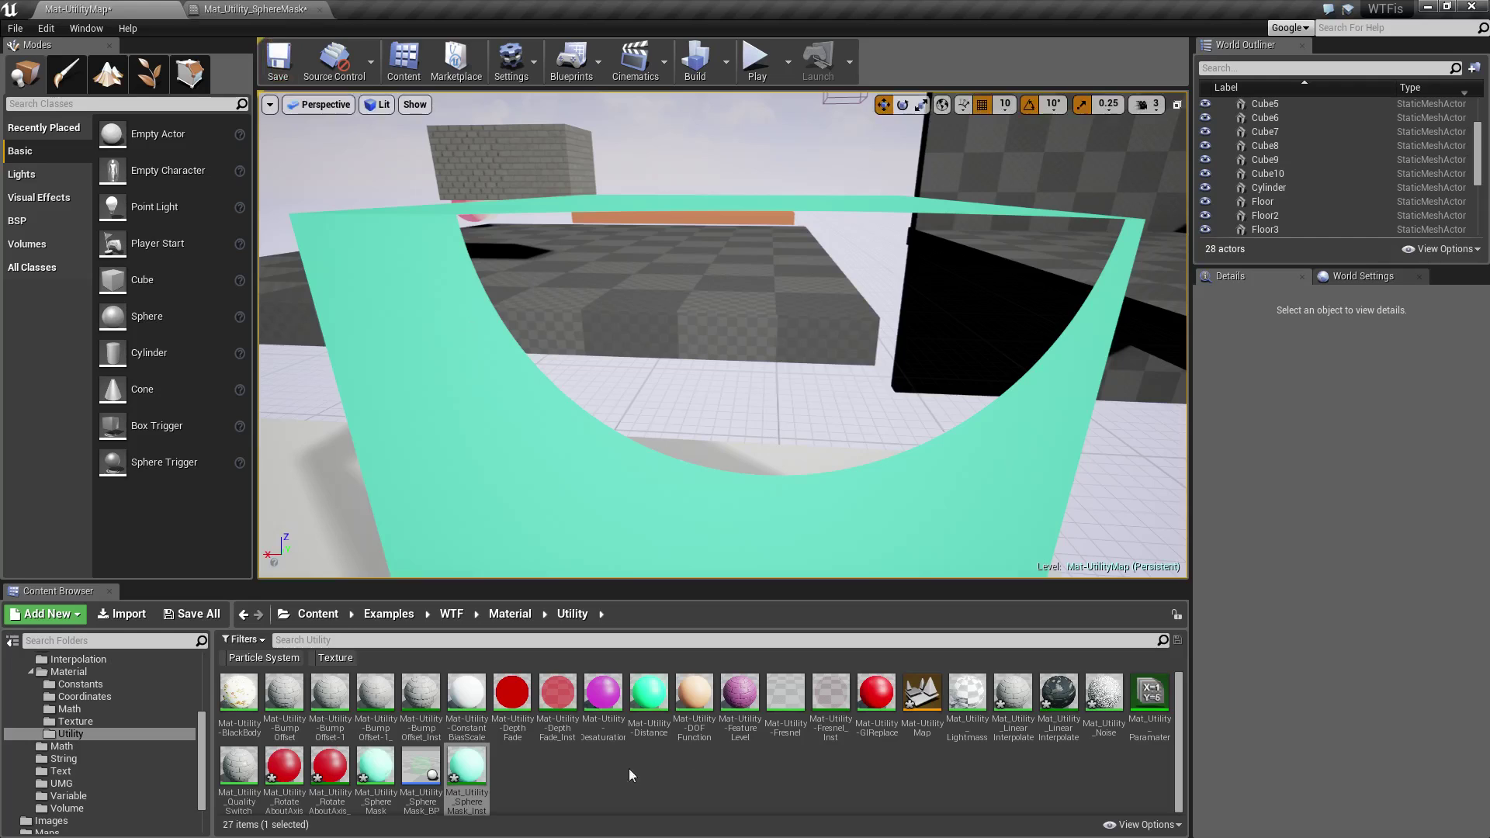
Open the Mat_Utility_SphereMask_Inst material instance, make its parameter names readable, and set Hardness to 1.
double_click(483, 765)
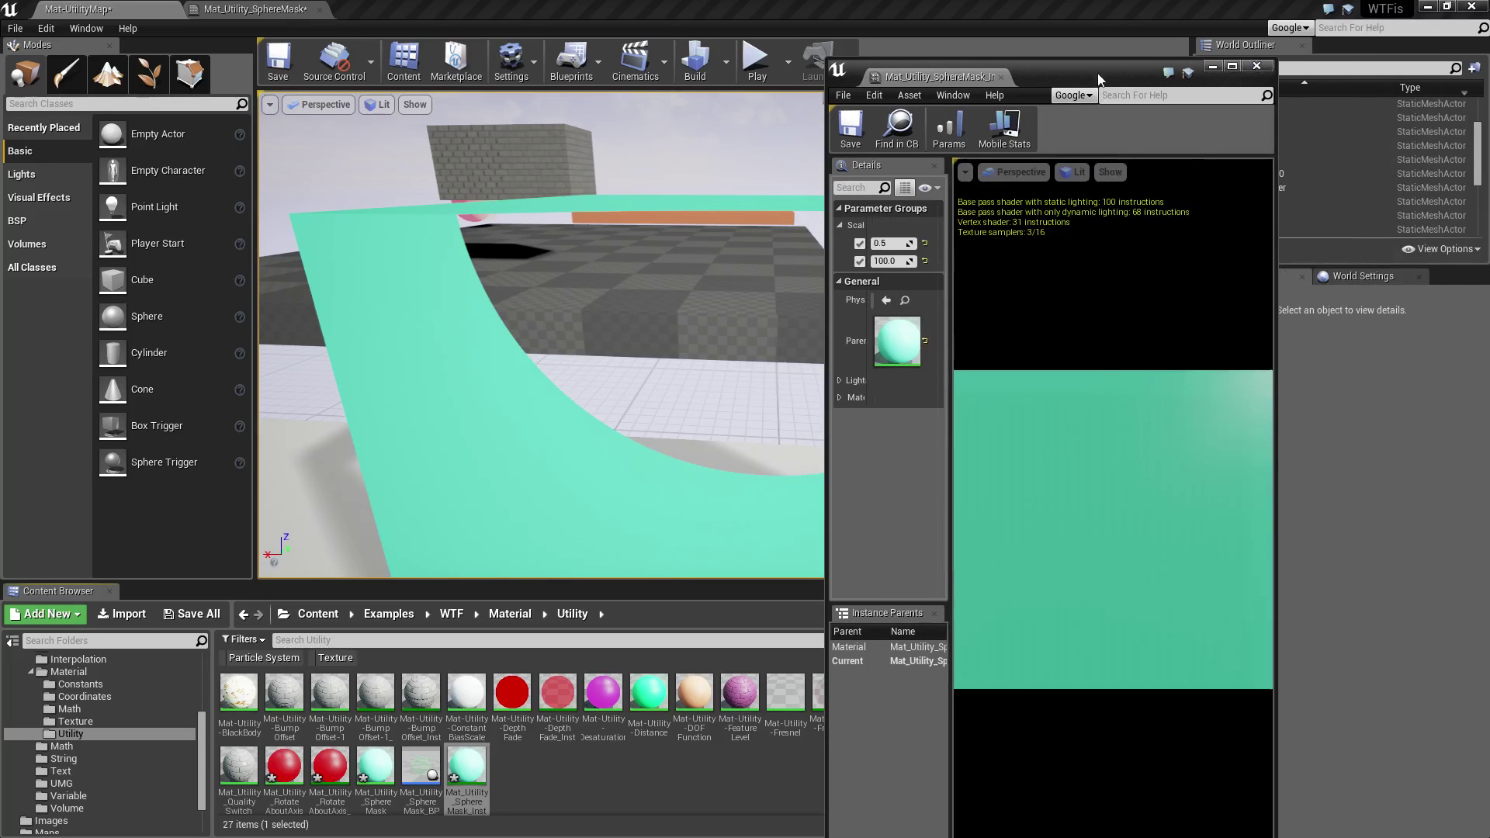
drag(1087, 67, 1267, 59)
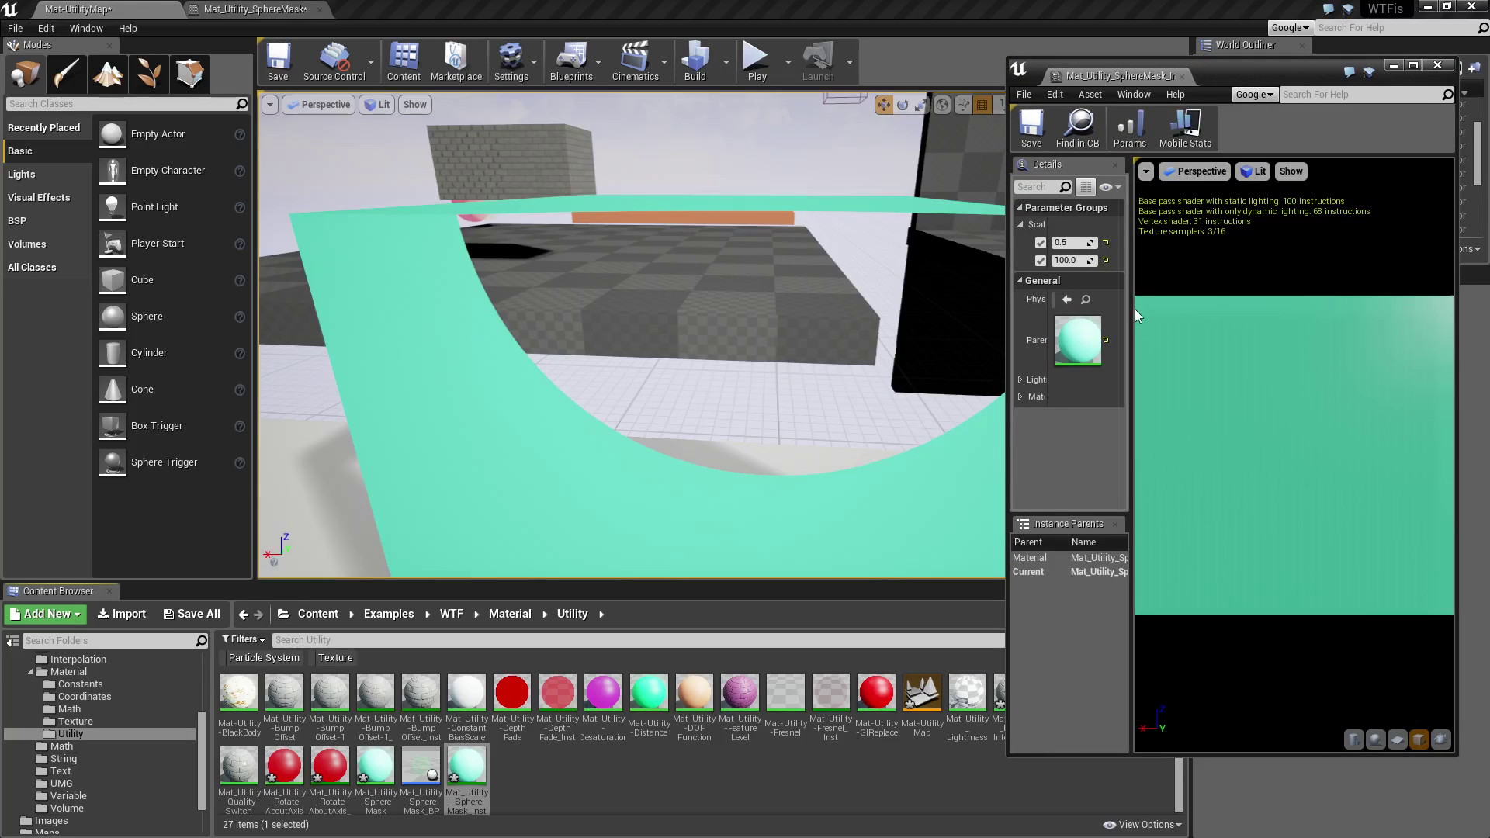
drag(1131, 309, 1252, 327)
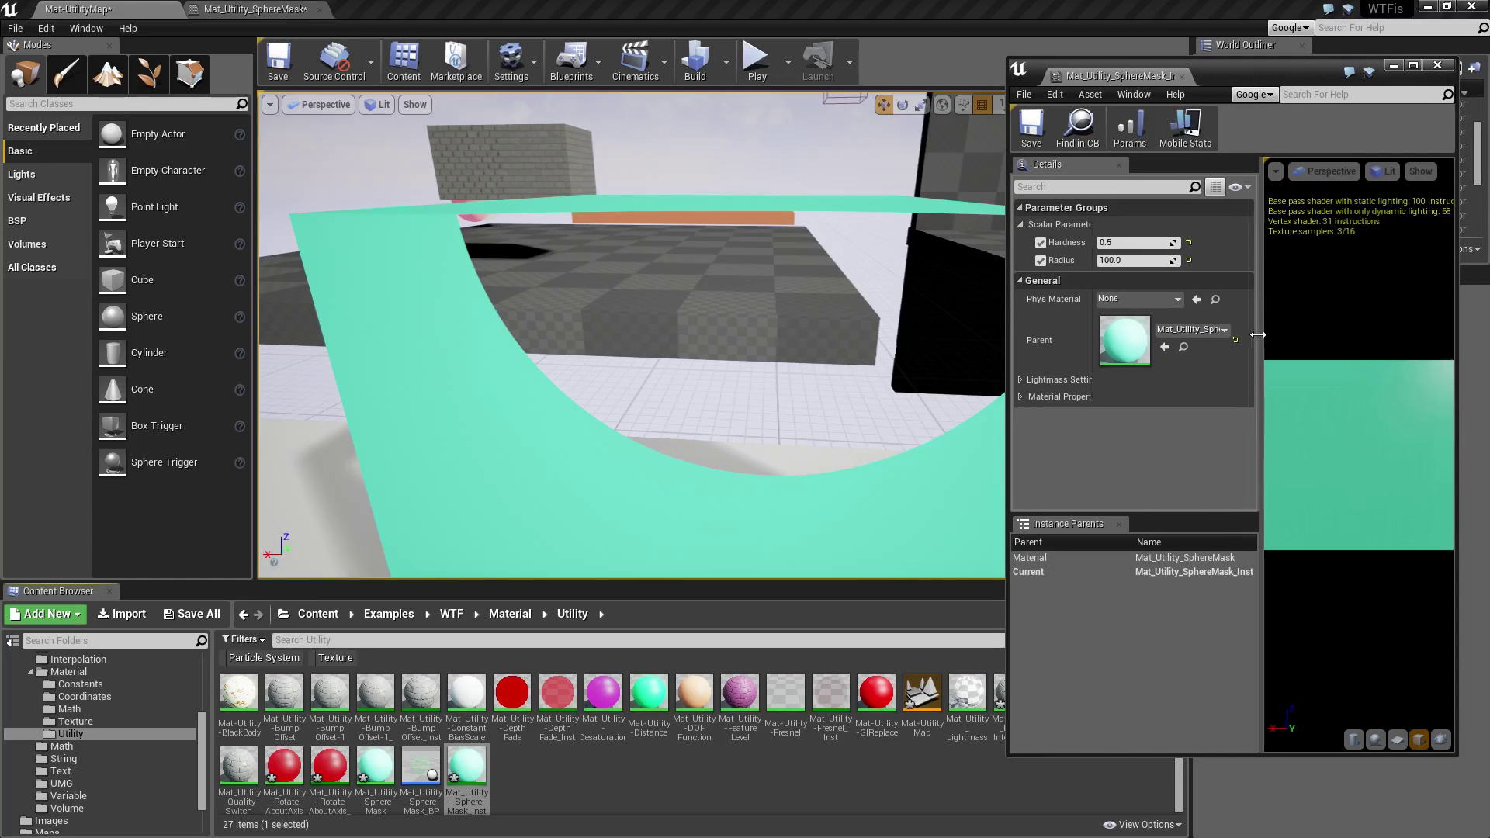
click(1134, 242)
text(1)
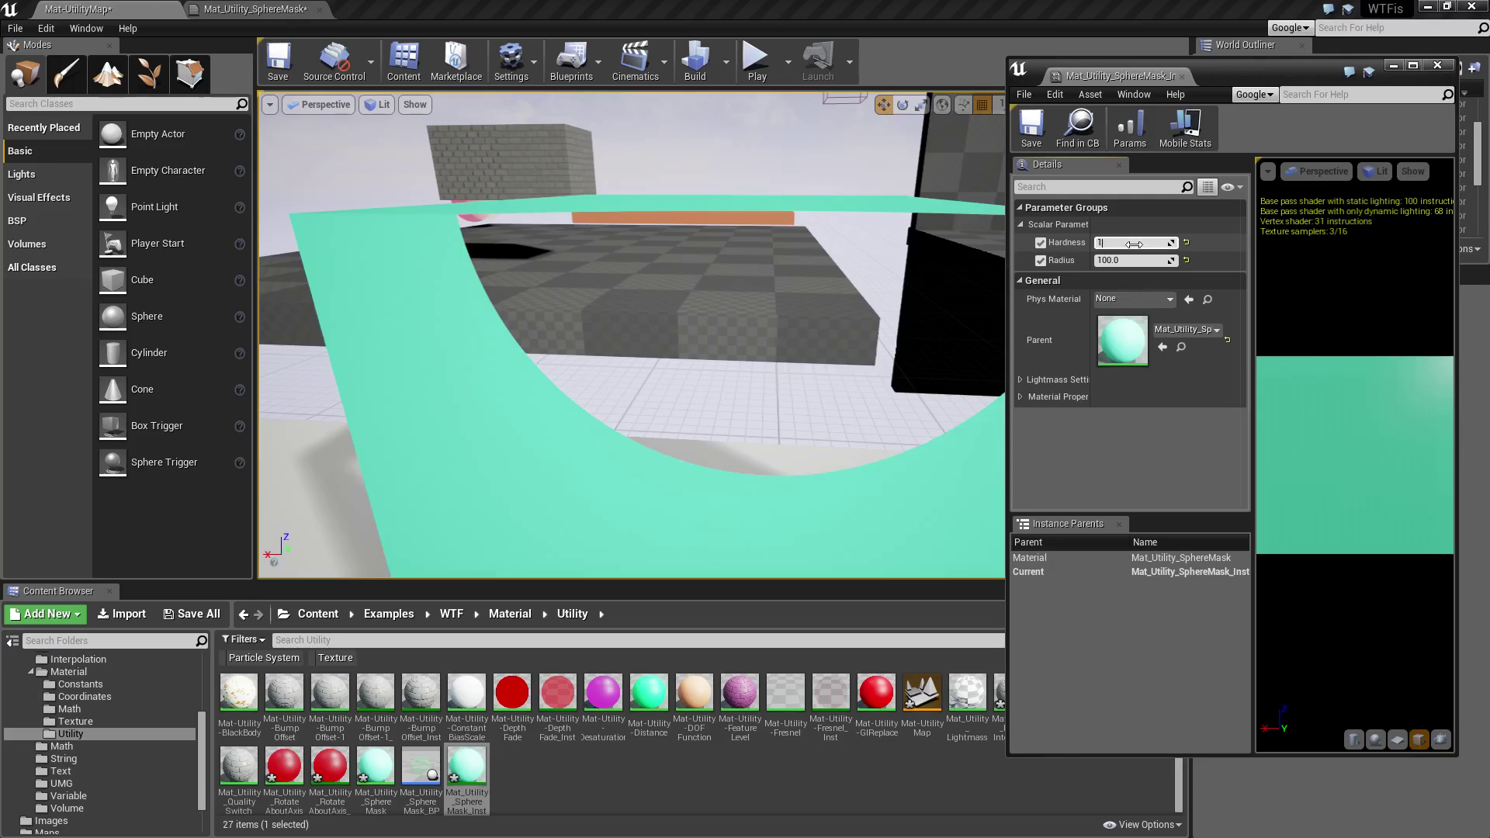
key(Return)
Reduce the material instance's Radius to about 91.7 while keeping the masked cube in view.
key(s)
mouse_move(708, 422)
right_down()
mouse_move(723, 445)
mouse_move(701, 396)
right_up()
key(w)
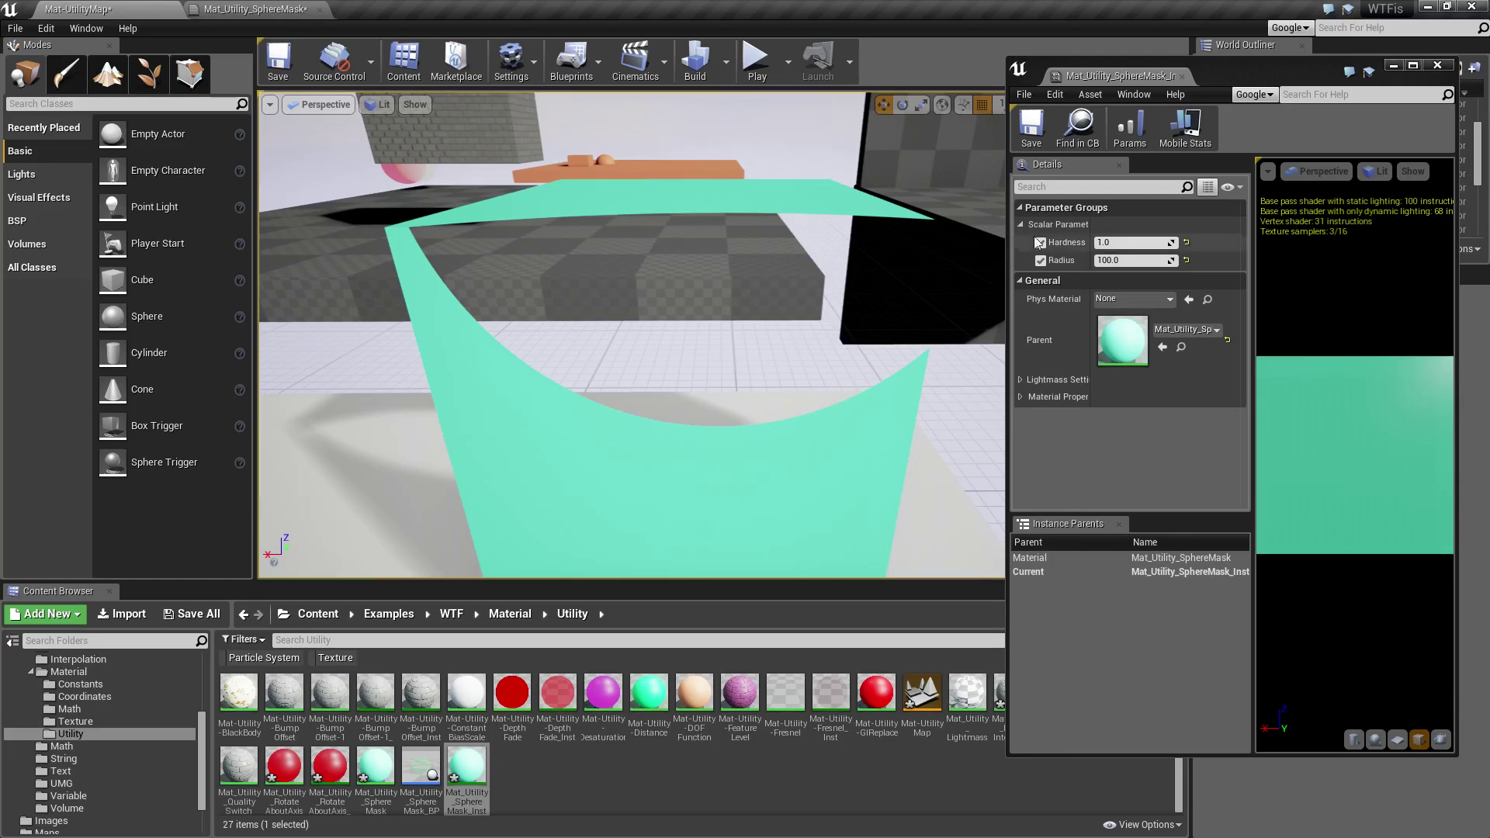
mouse_move(1130, 260)
mouse_down()
mouse_move(1158, 260)
mouse_move(1102, 259)
mouse_move(1118, 260)
mouse_up()
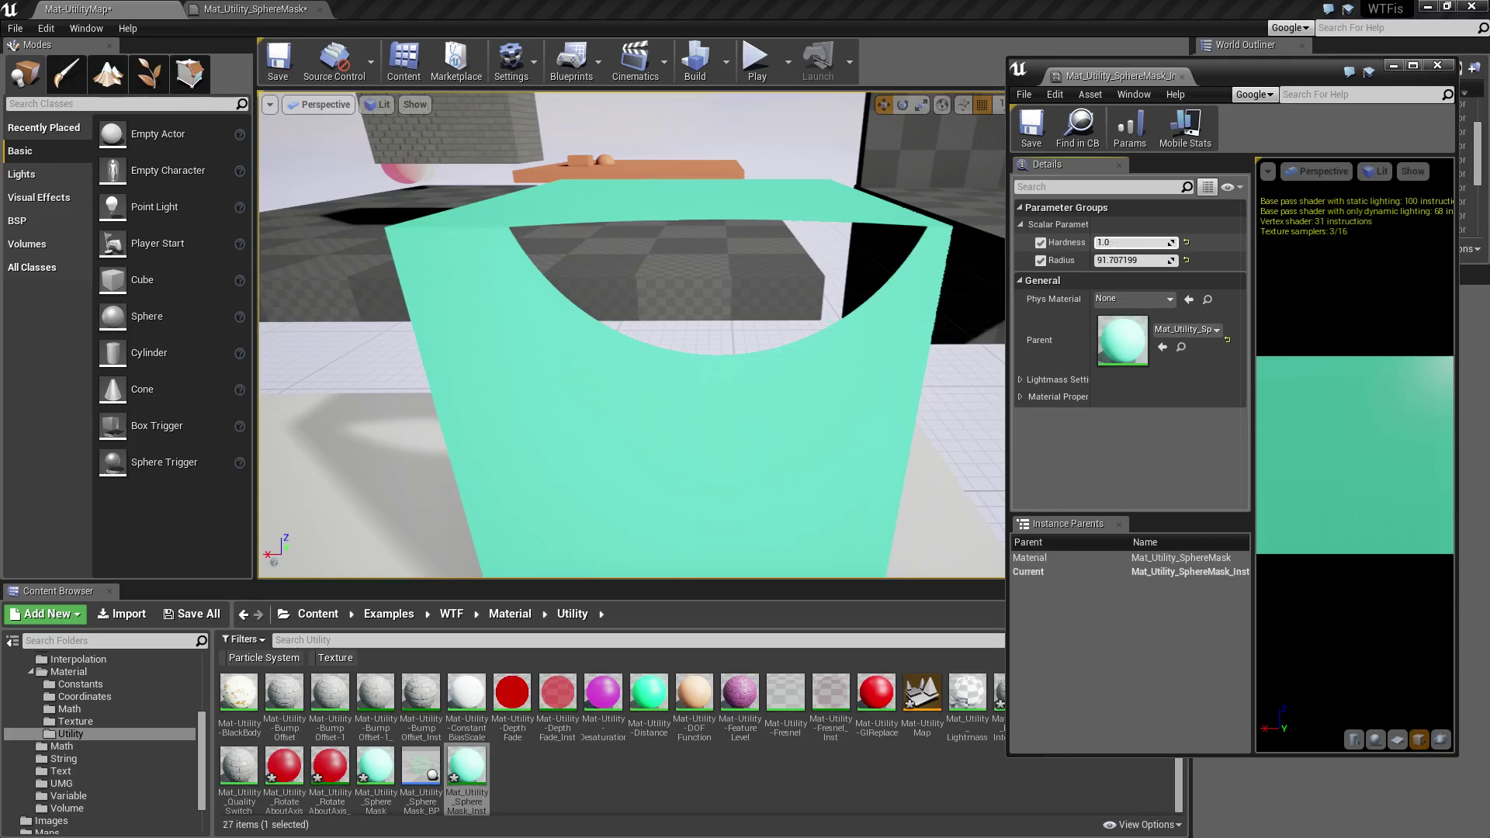
Try Hardness values of about 0.945 and 1 on the material instance, and settle on 0.5.
drag(1117, 242, 1117, 242)
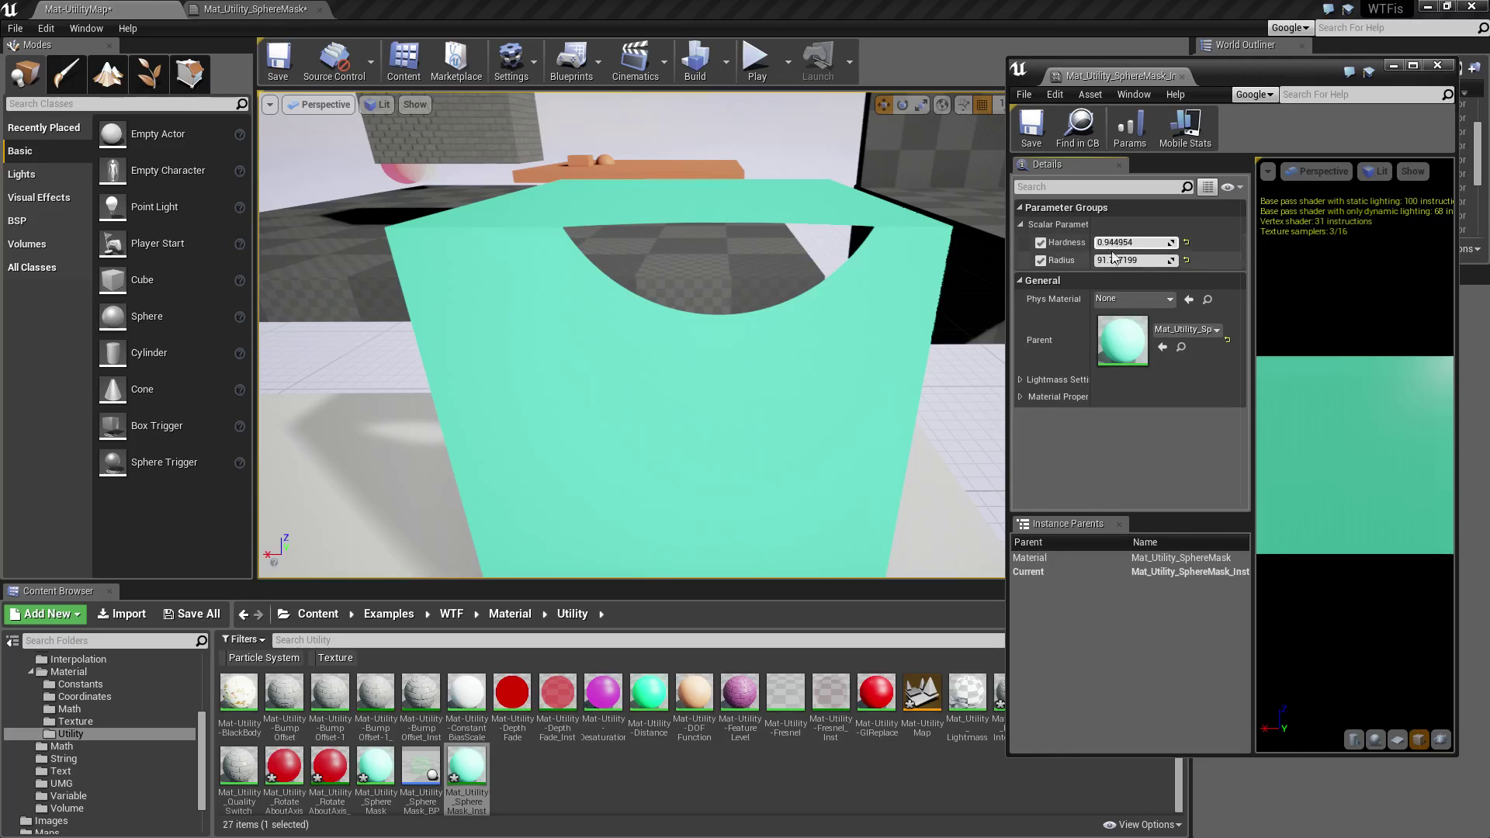
mouse_move(1120, 242)
mouse_down()
mouse_move(1102, 242)
mouse_move(1125, 244)
mouse_up()
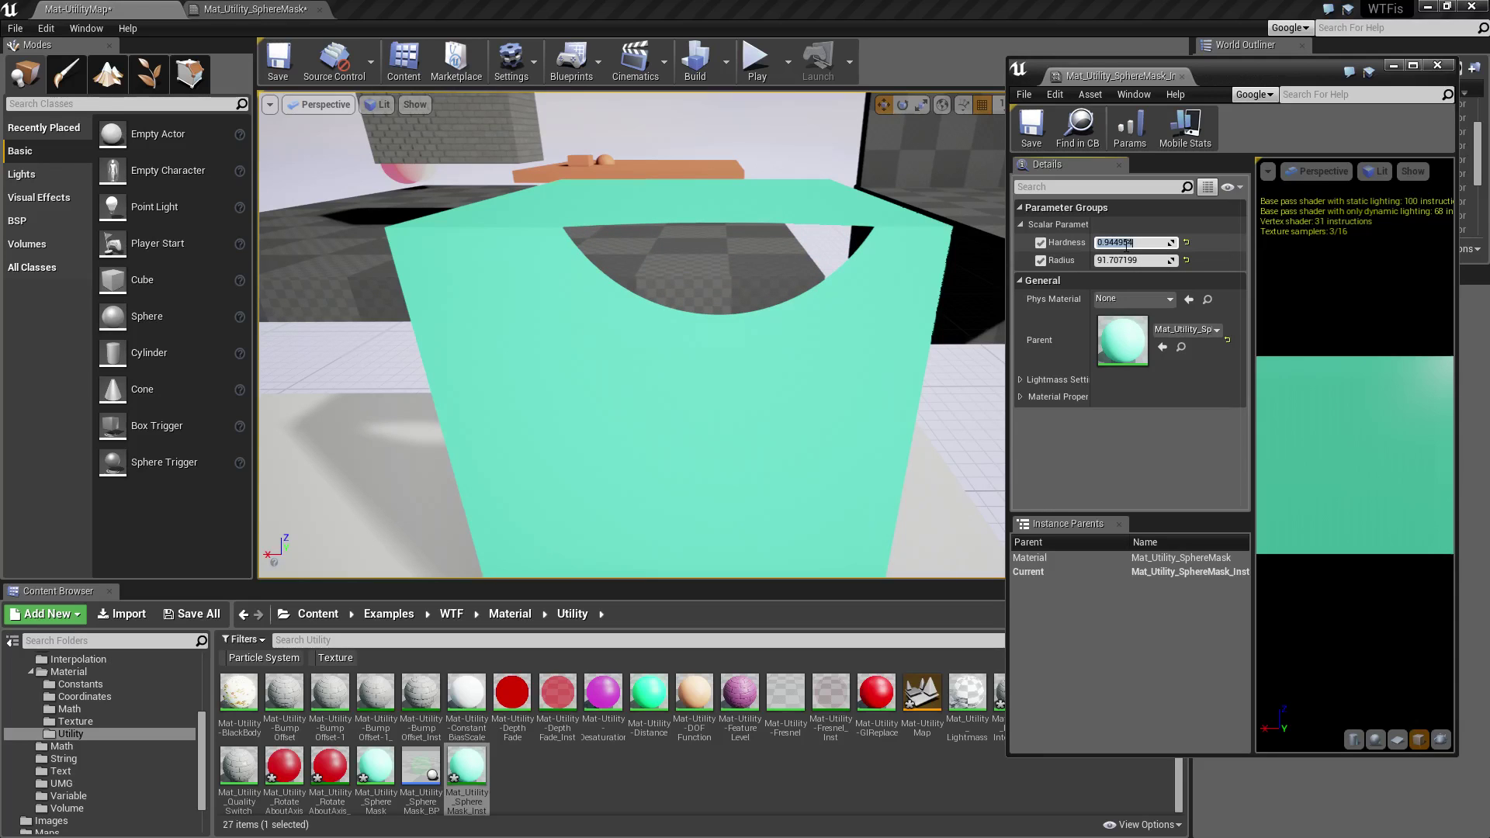
text(1)
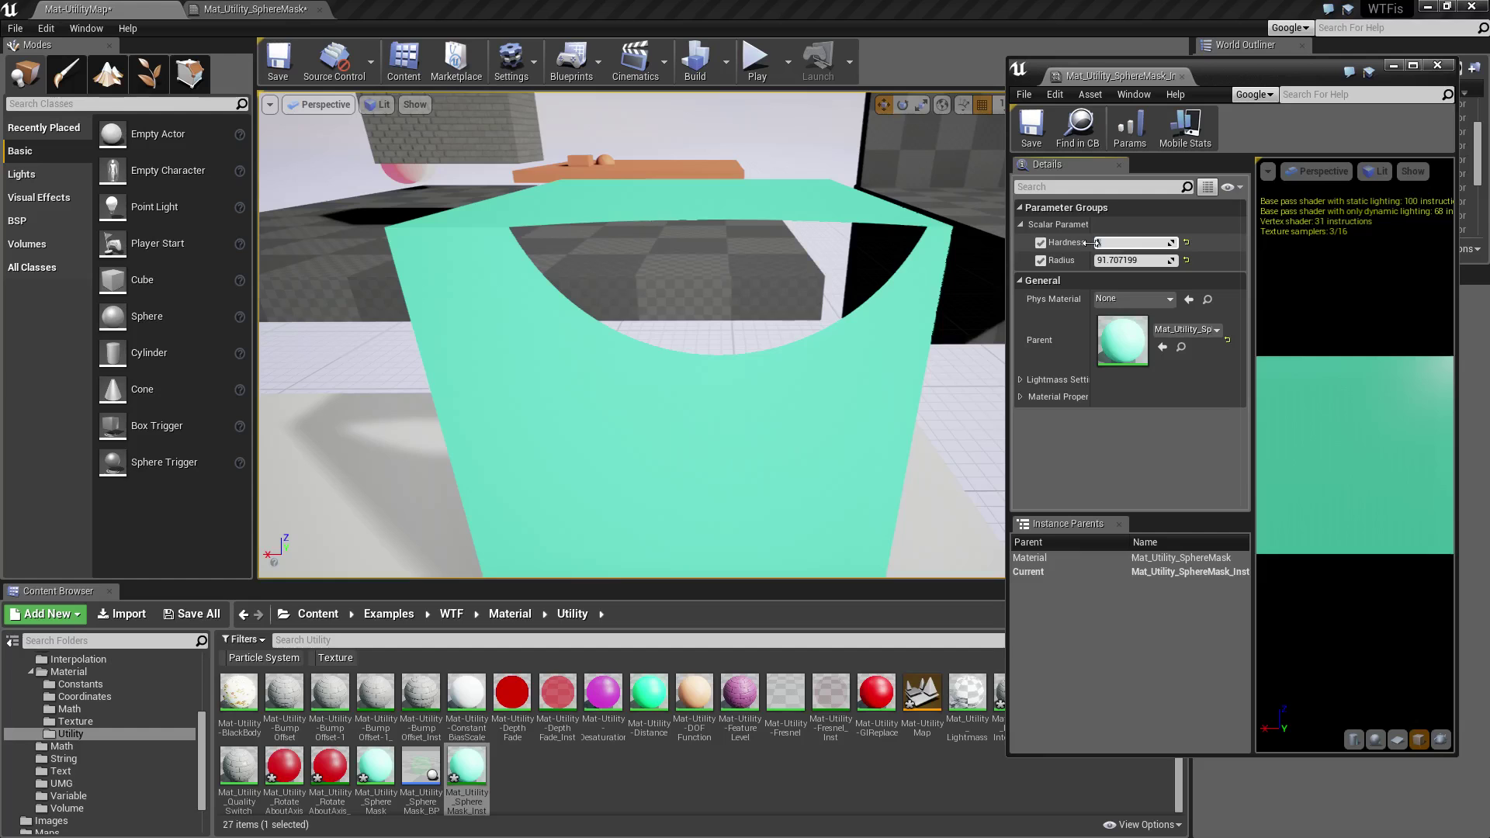
text(.5)
key(Return)
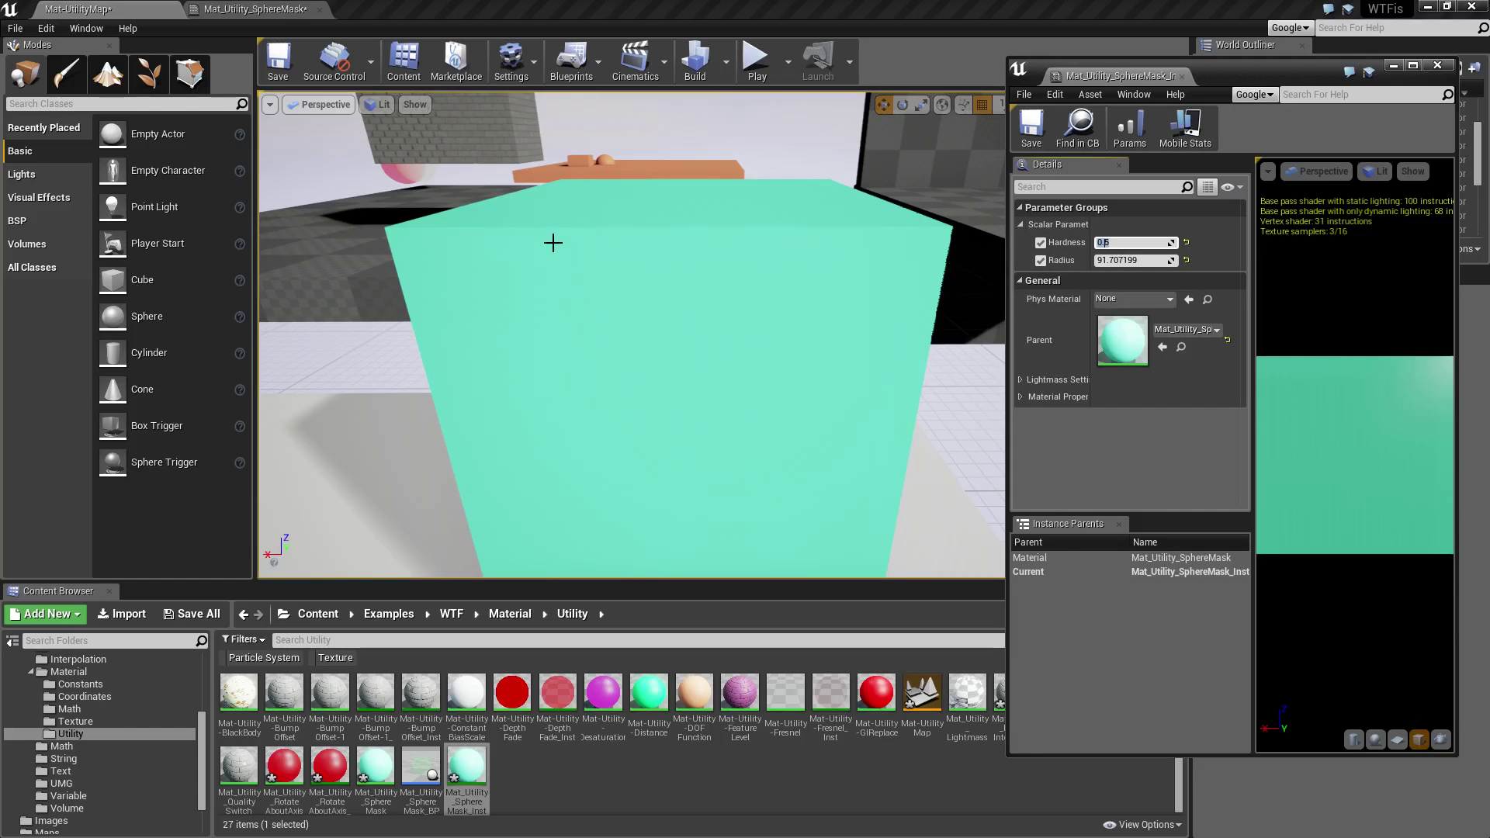
In the Mat_Utility_SphereMask graph, reconnect the SphereMask output to the material's Emissive Color input.
click(256, 9)
right_drag(824, 471, 542, 441)
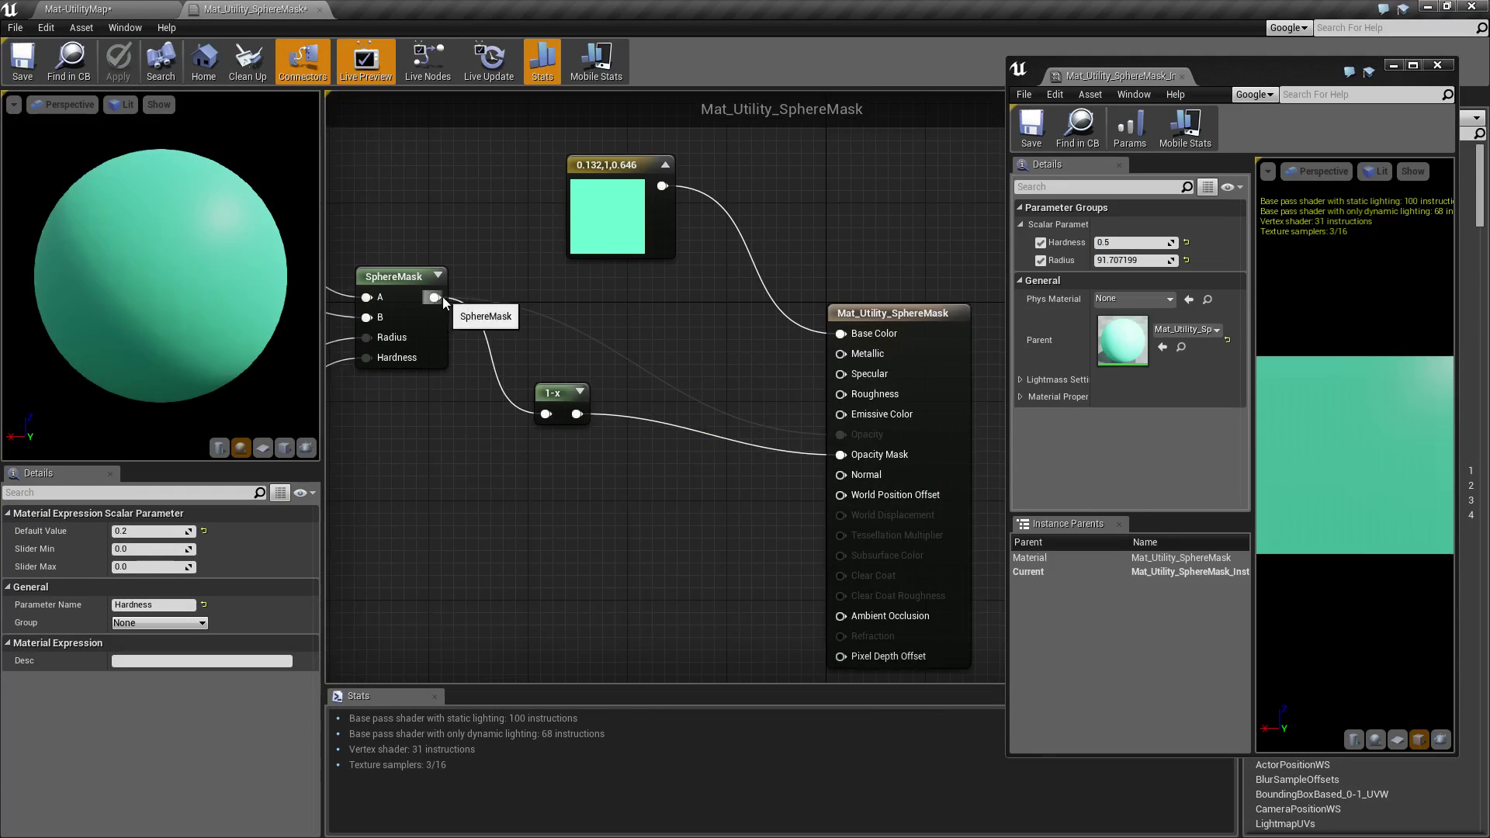
drag(442, 297, 858, 410)
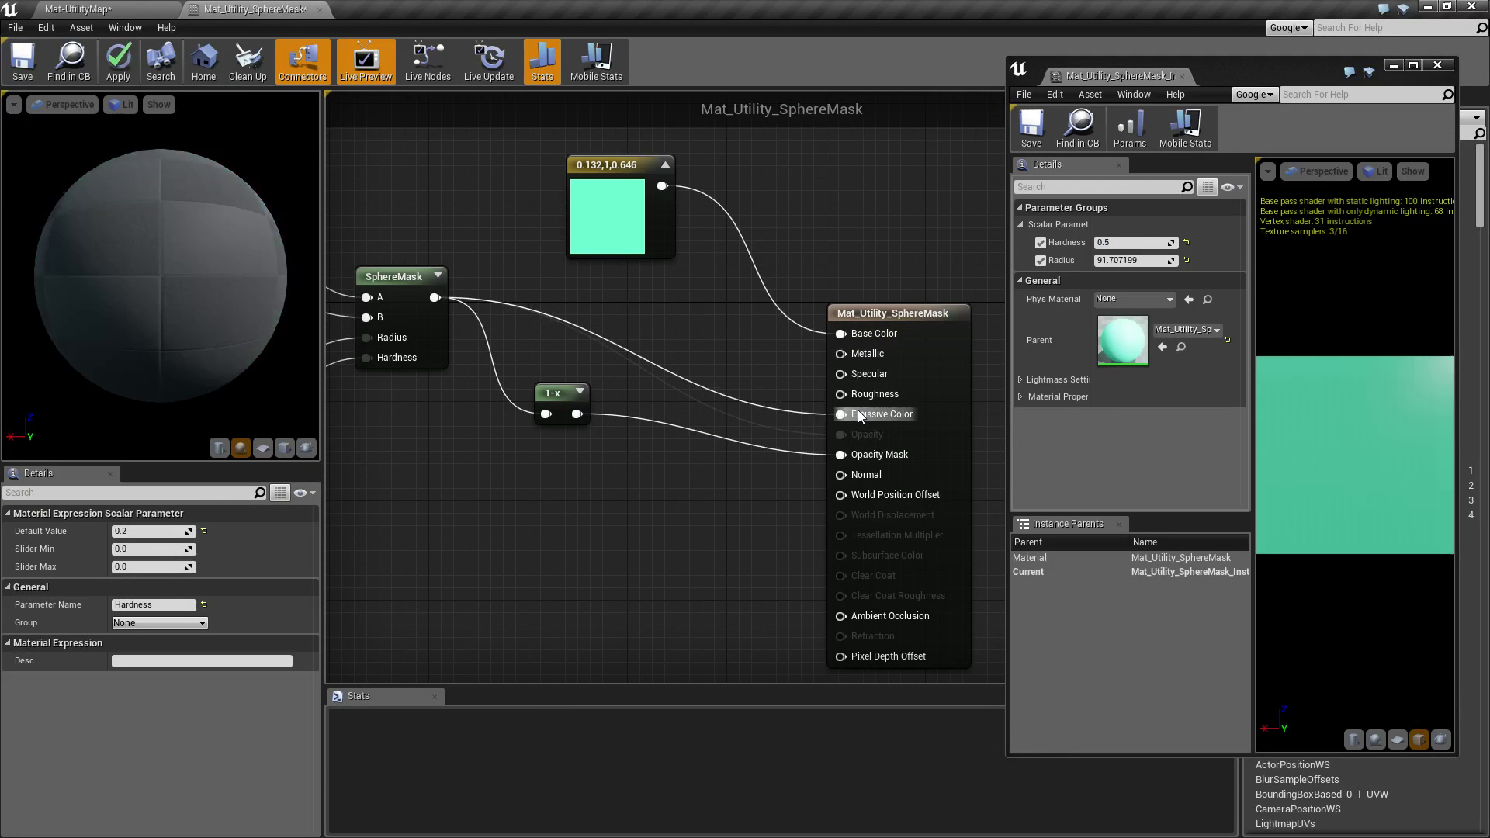
Apply the changes to the Mat_Utility_SphereMask material and return to the level view of the masked cube.
right_drag(627, 506, 833, 501)
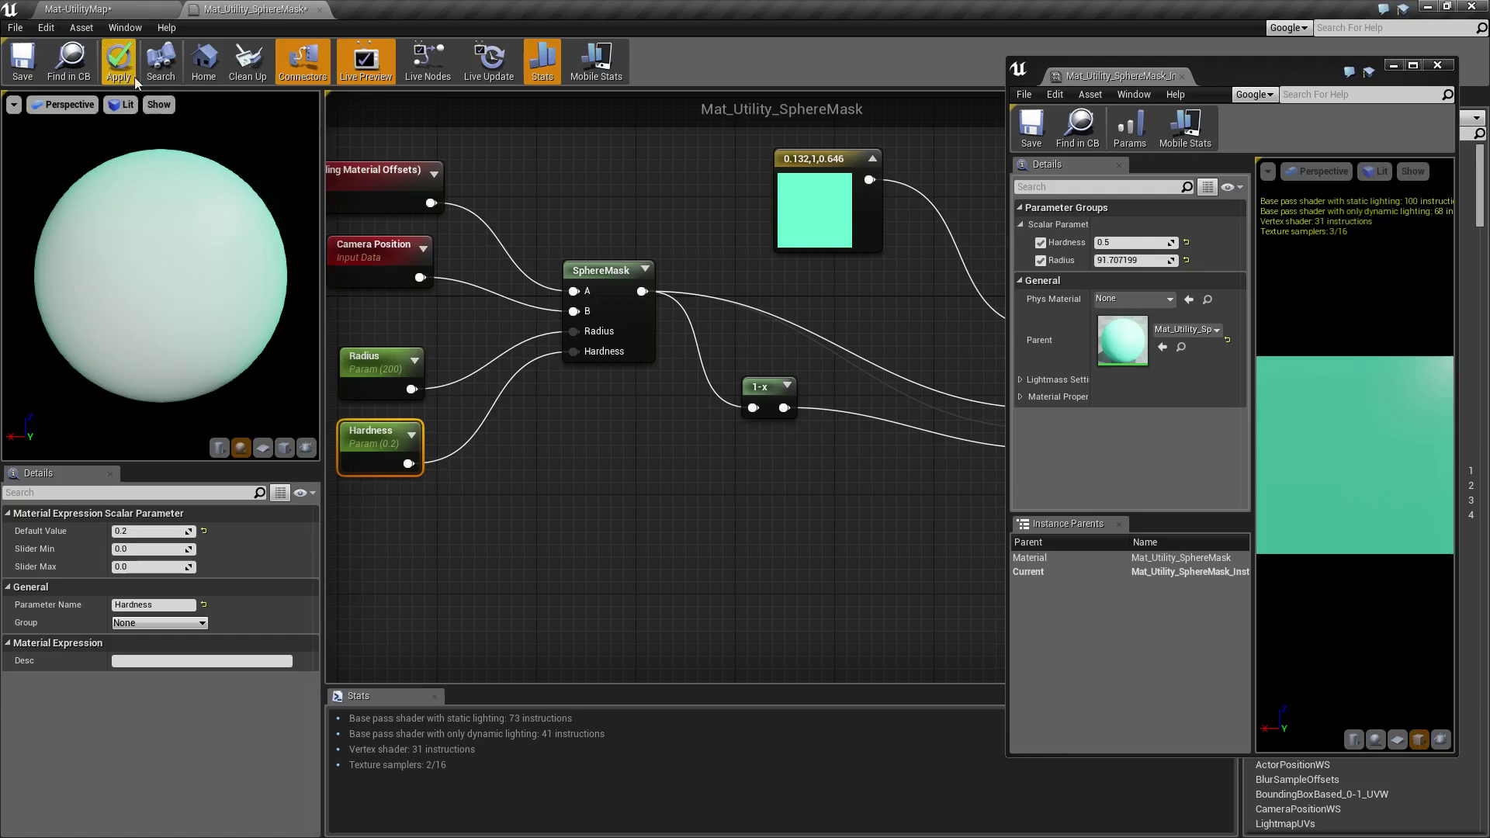
click(118, 62)
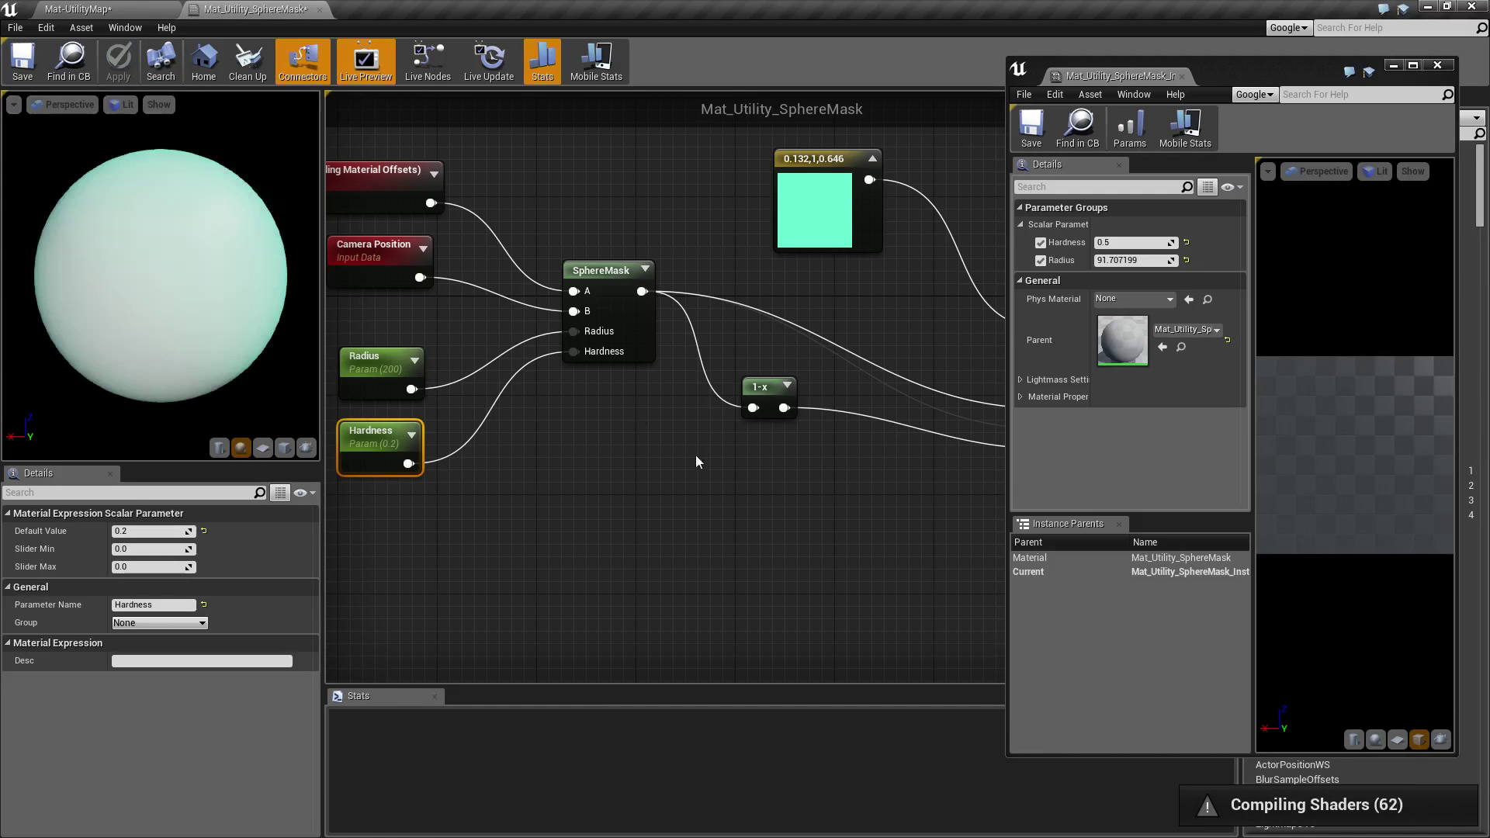
click(97, 8)
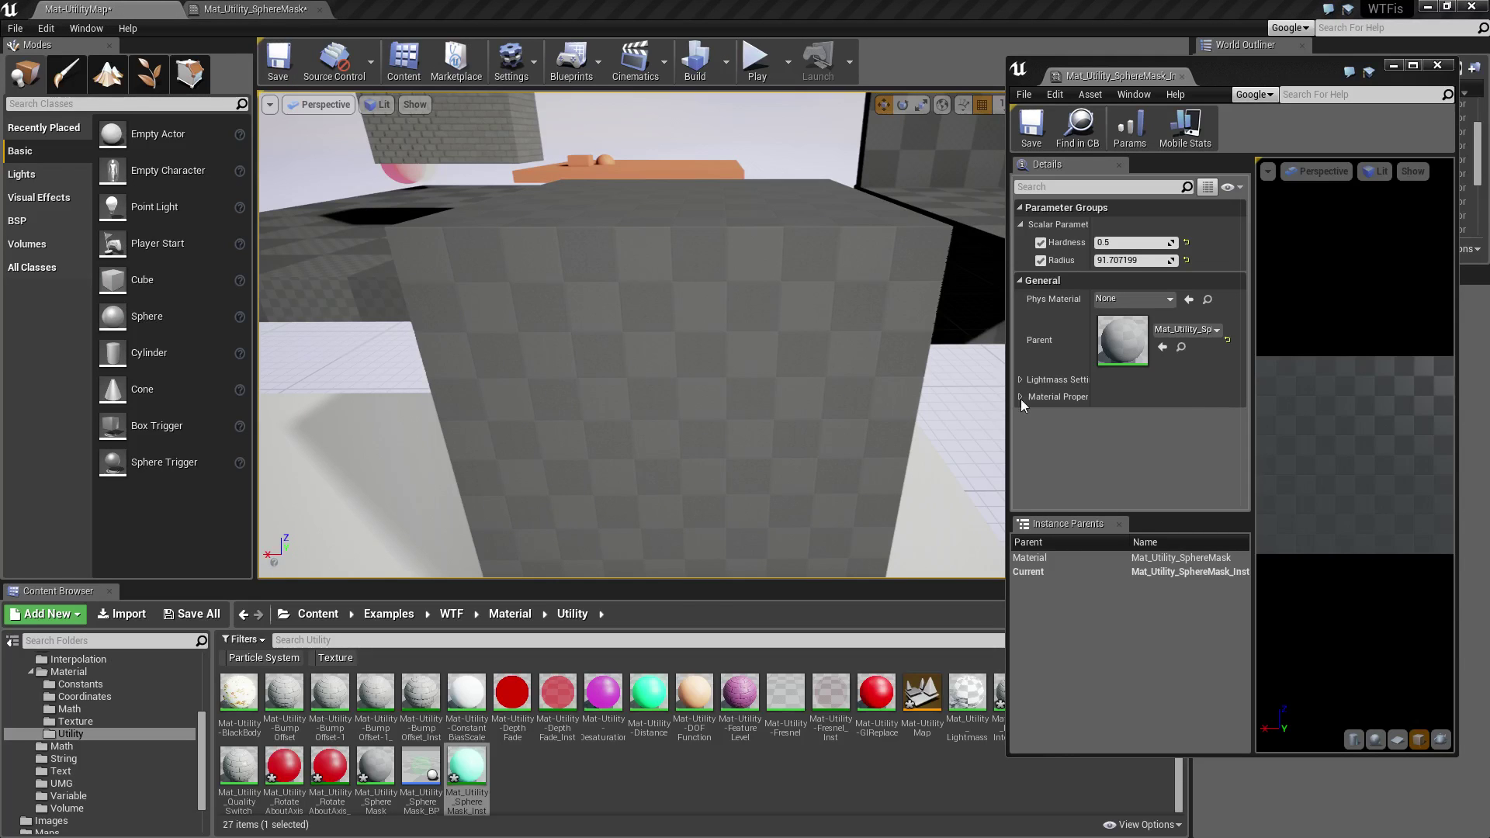
mouse_move(803, 377)
right_down()
mouse_move(780, 349)
mouse_move(788, 383)
right_up()
key(w)
Try Hardness values of 1 and about 0.899 on the material instance, and set its Radius to 100.
drag(1125, 244, 1171, 244)
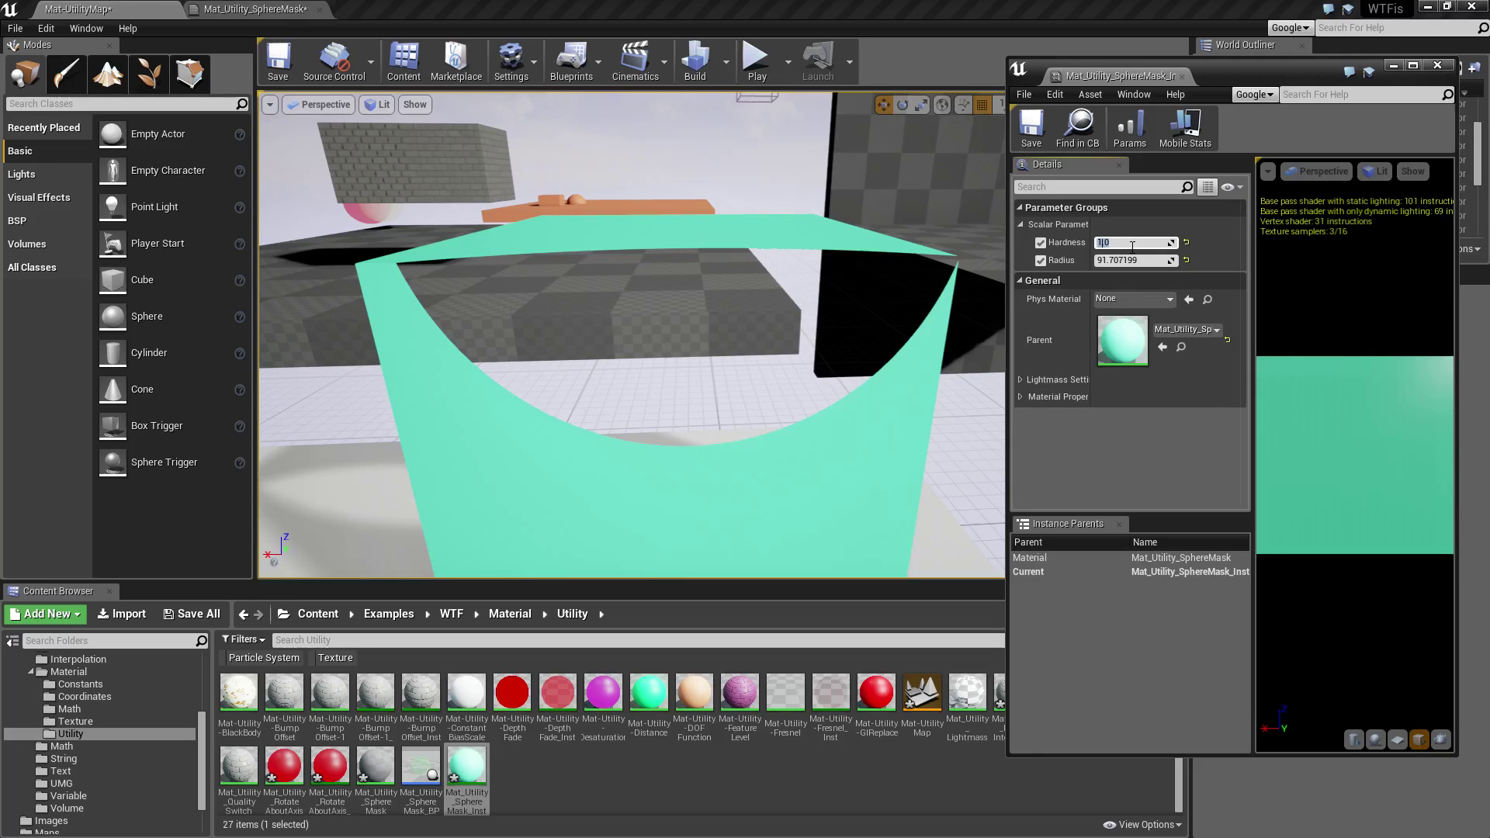
key(Return)
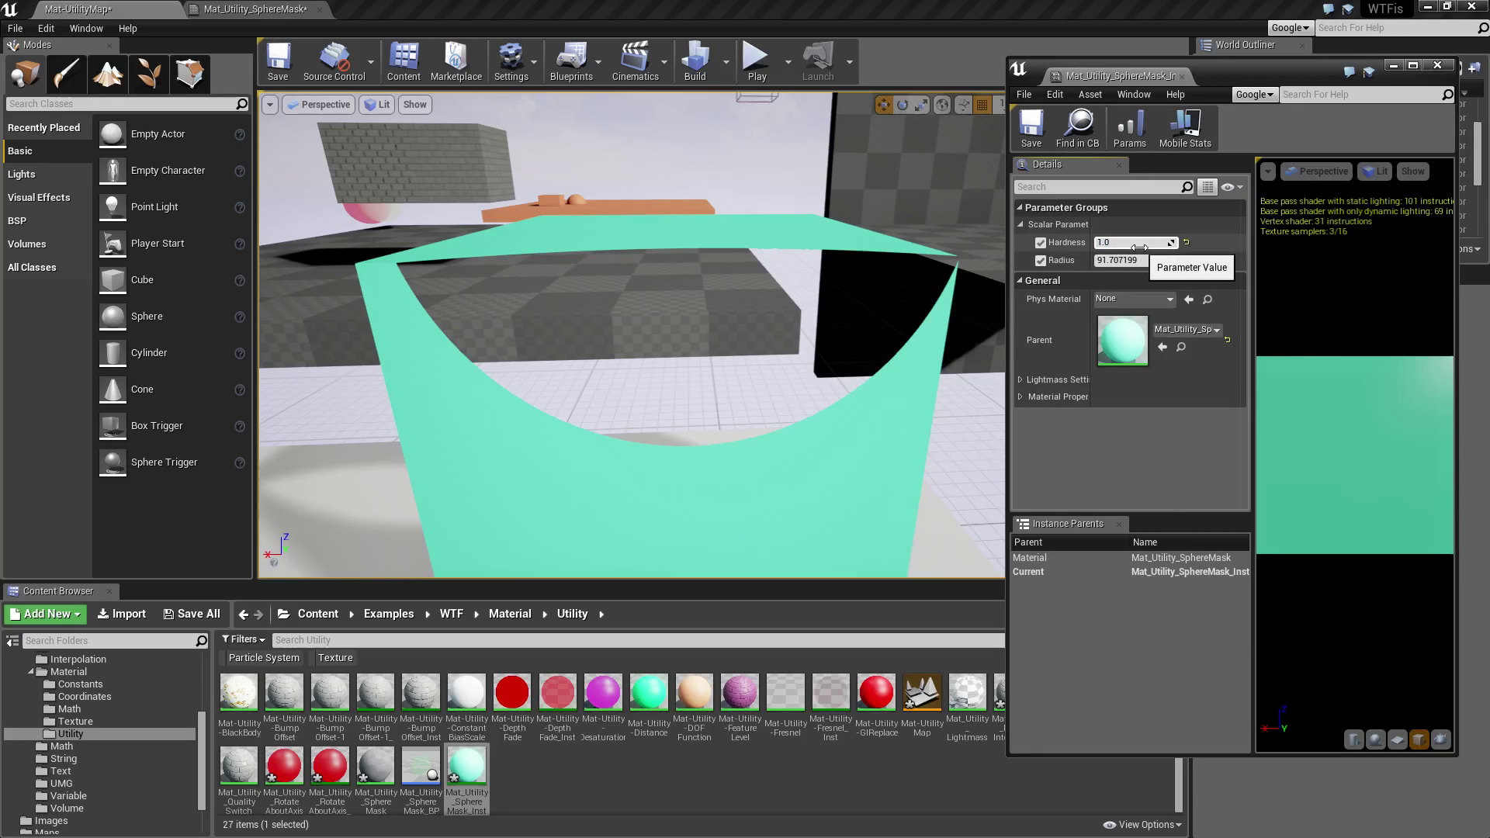
drag(1138, 245, 1114, 245)
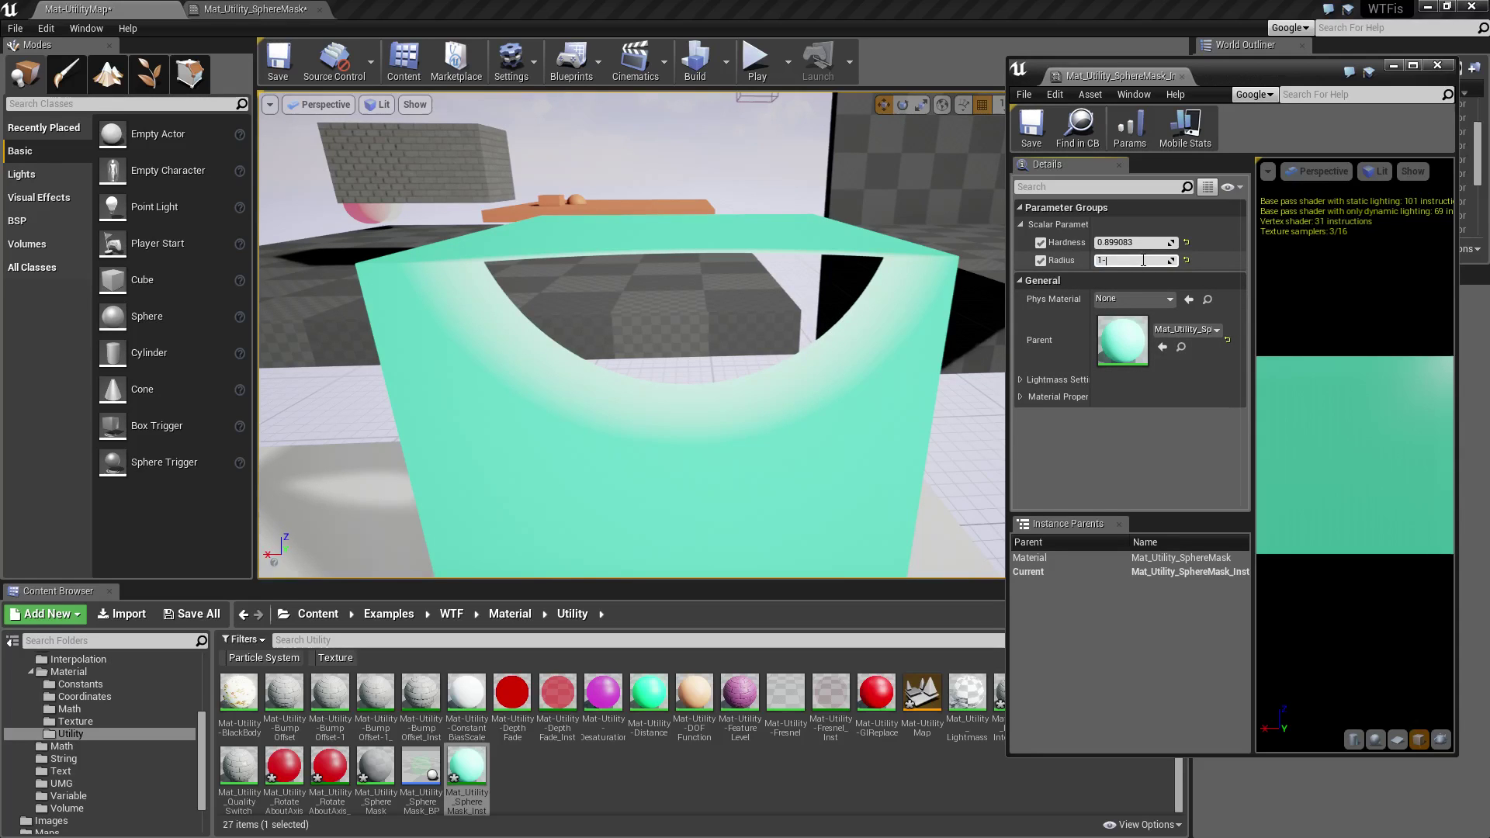
text(00)
key(Return)
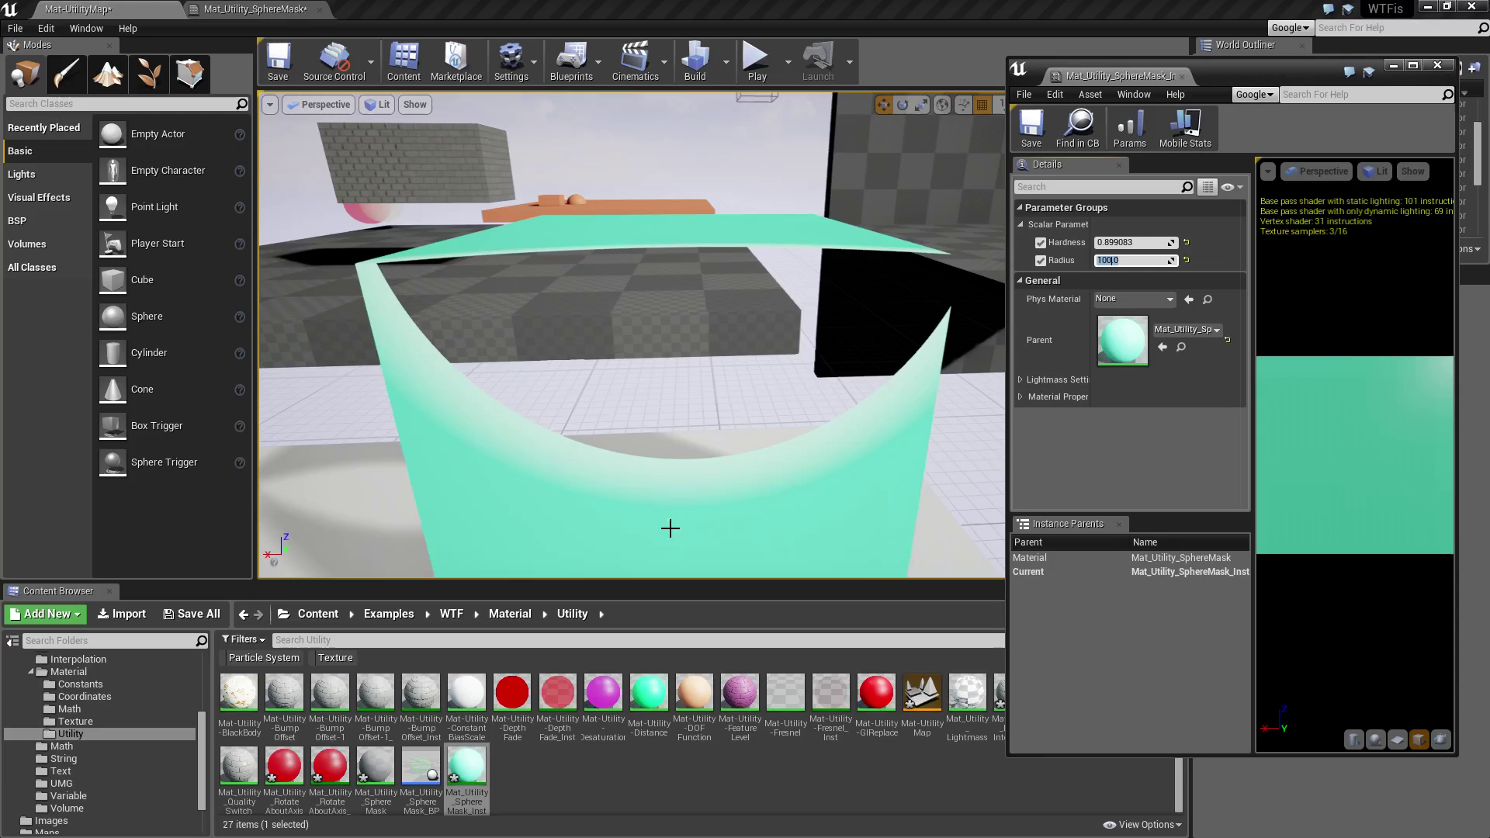
Try Hardness values of 90 and 0.9 on the material instance, and settle on about 0.762.
click(1138, 243)
text(90)
key(Return)
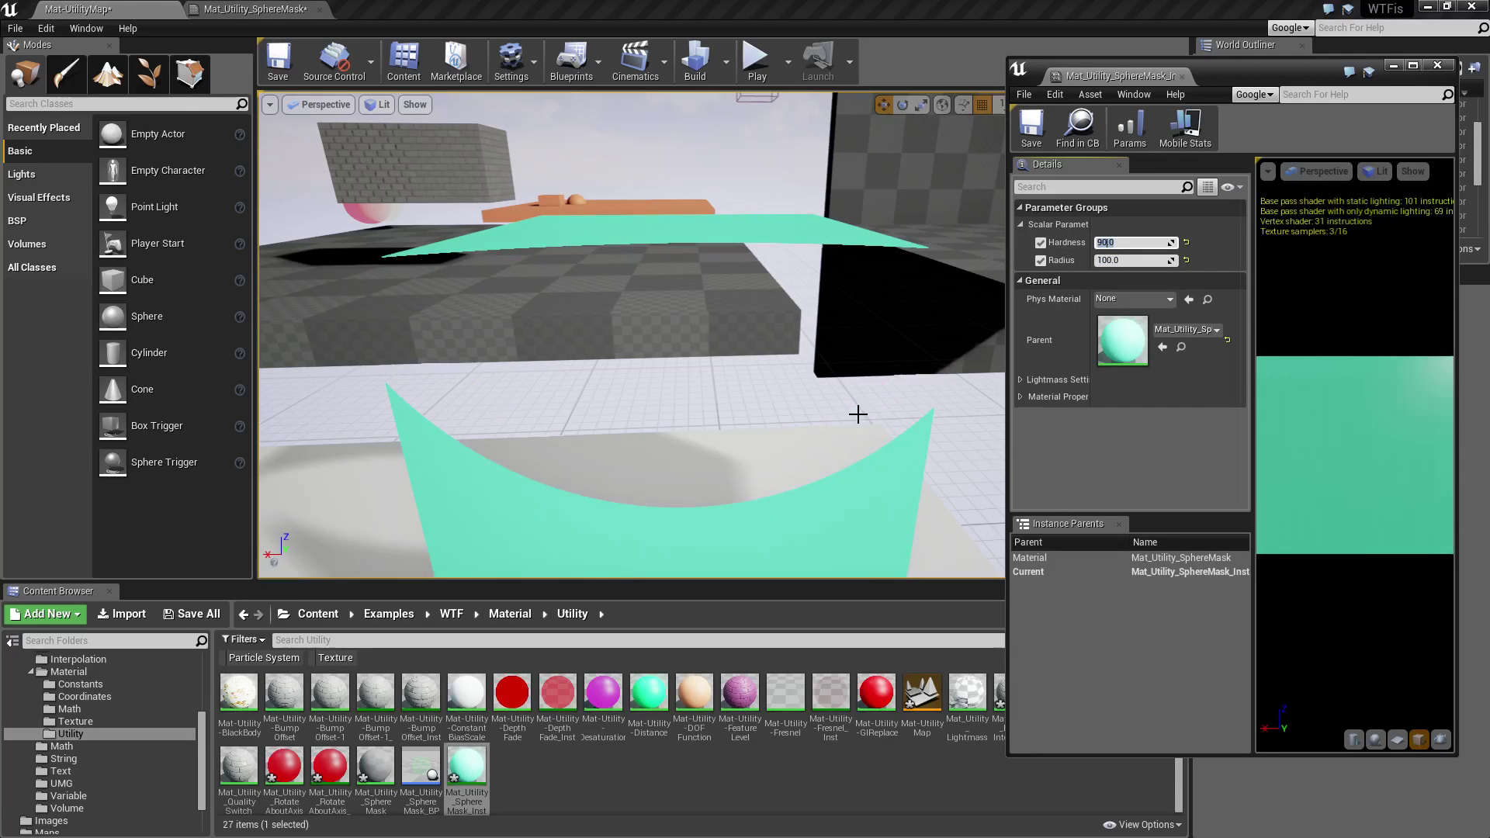
text(0.9)
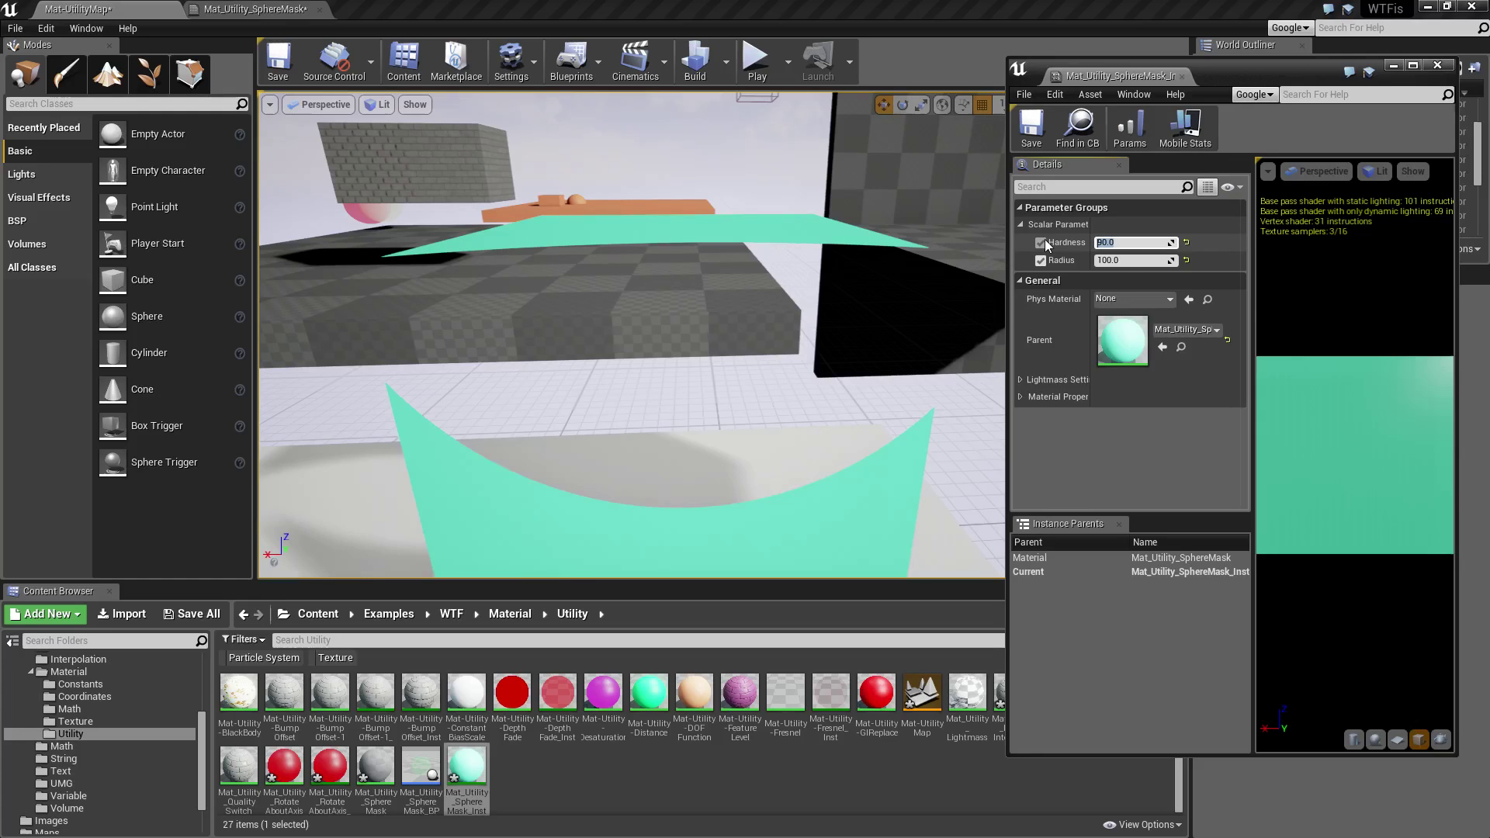
key(Return)
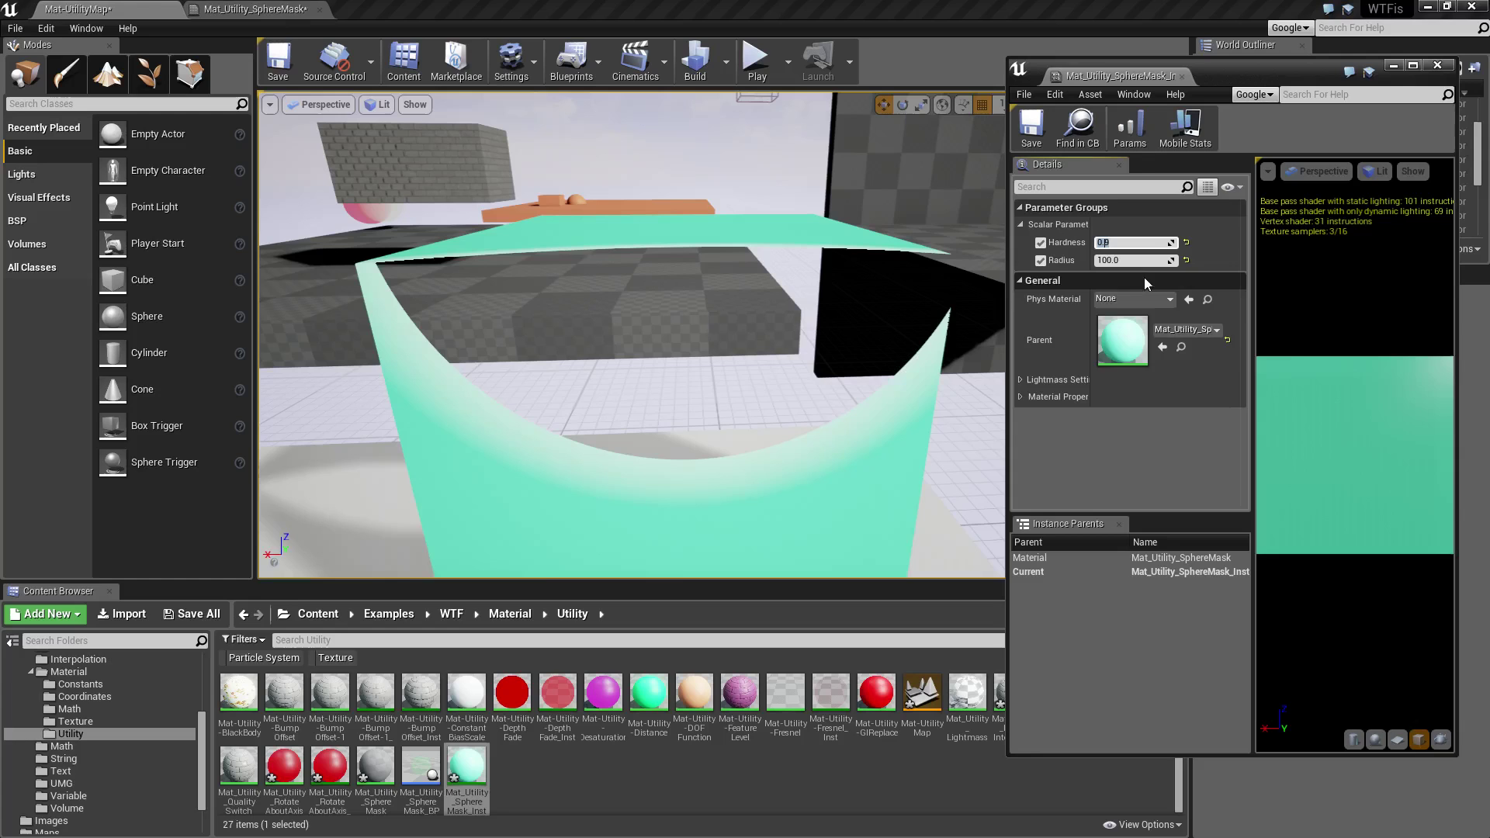
drag(1130, 242, 1105, 242)
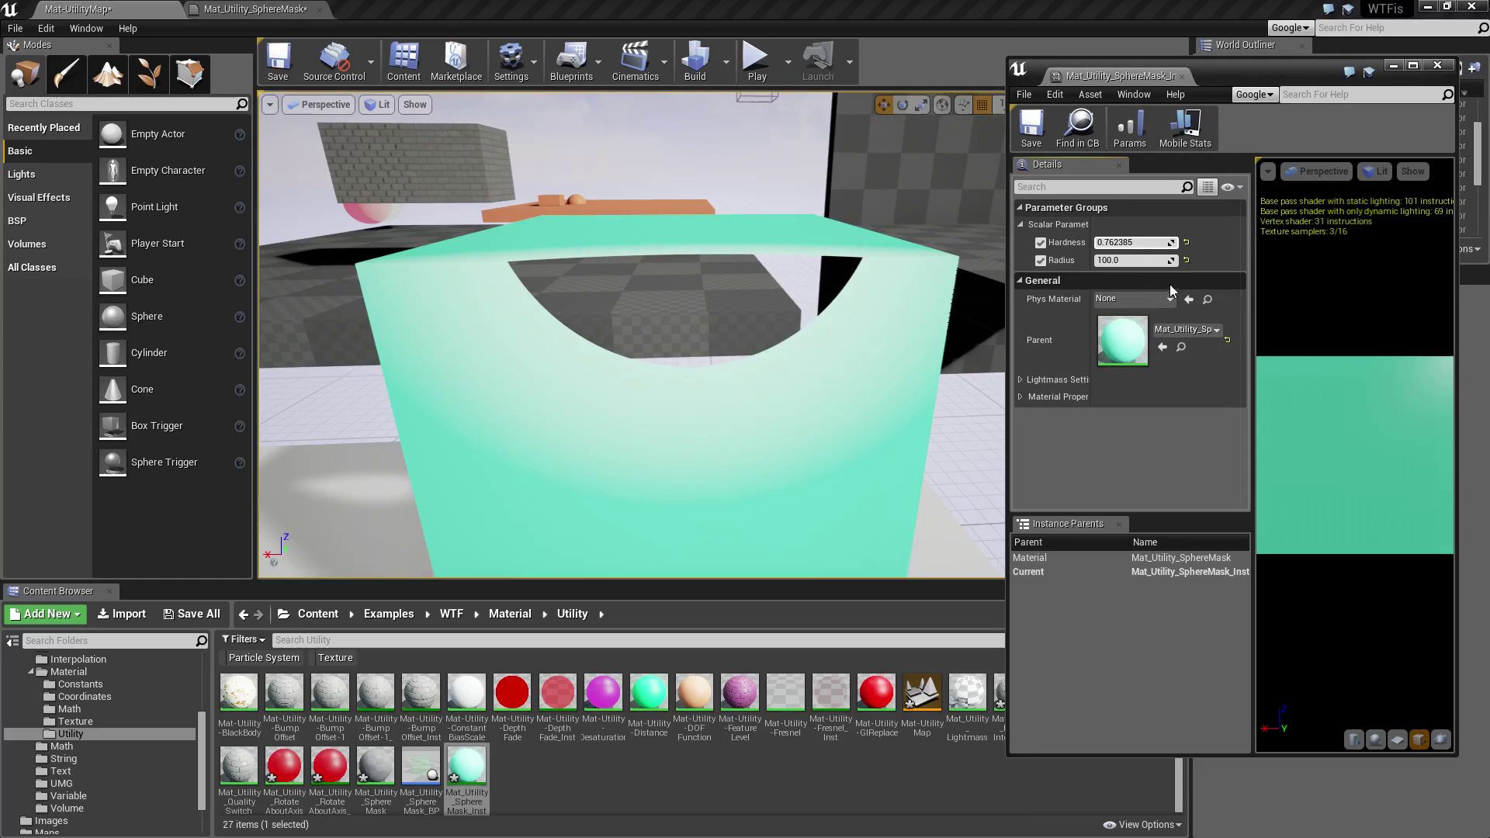
Review the Mat_Utility_SphereMask graph from the position inputs to the material output node, and display that node's properties.
click(290, 9)
right_drag(907, 526, 1184, 532)
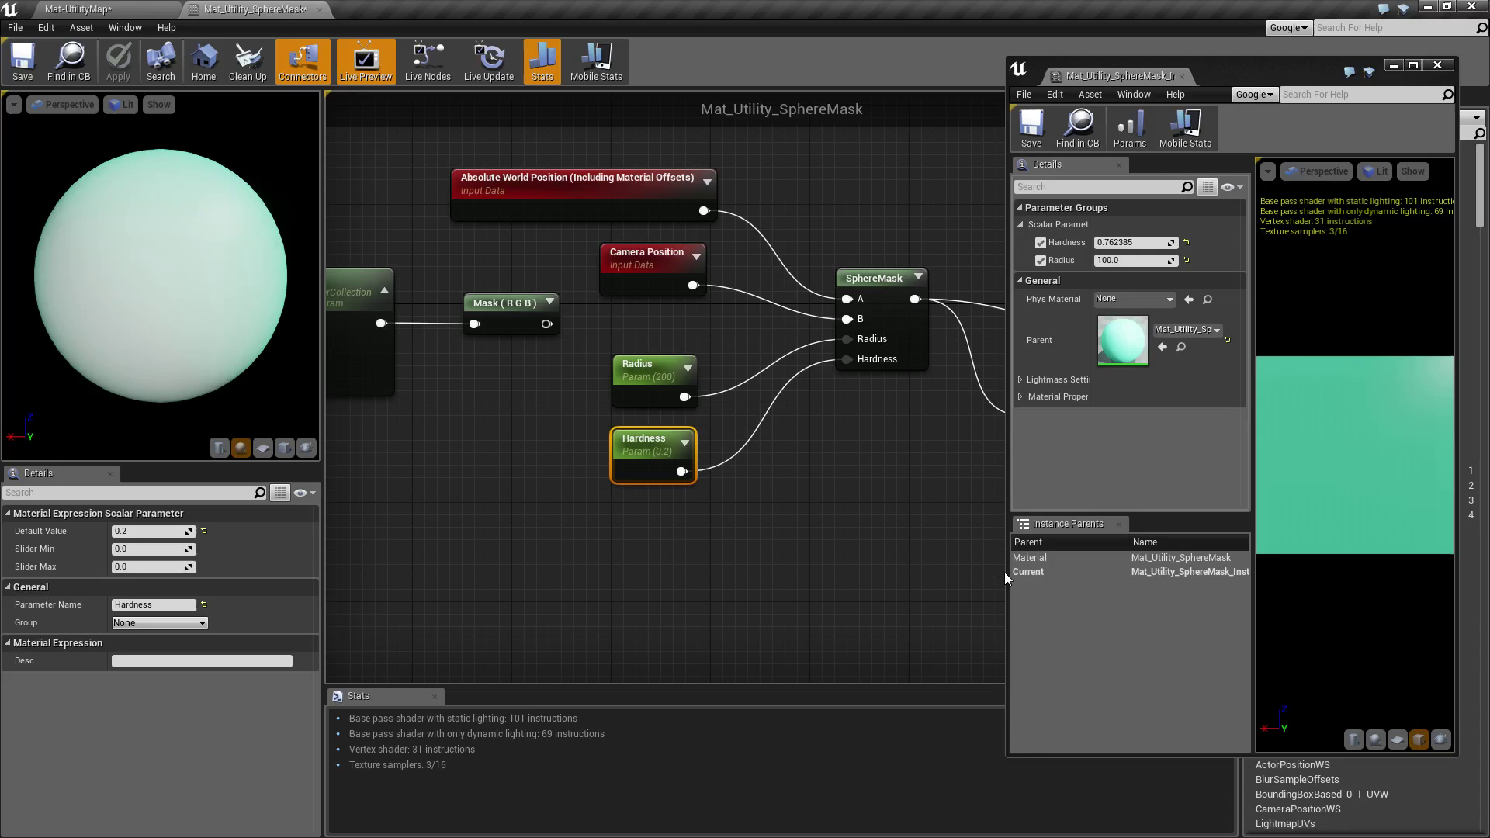
right_drag(994, 576, 716, 537)
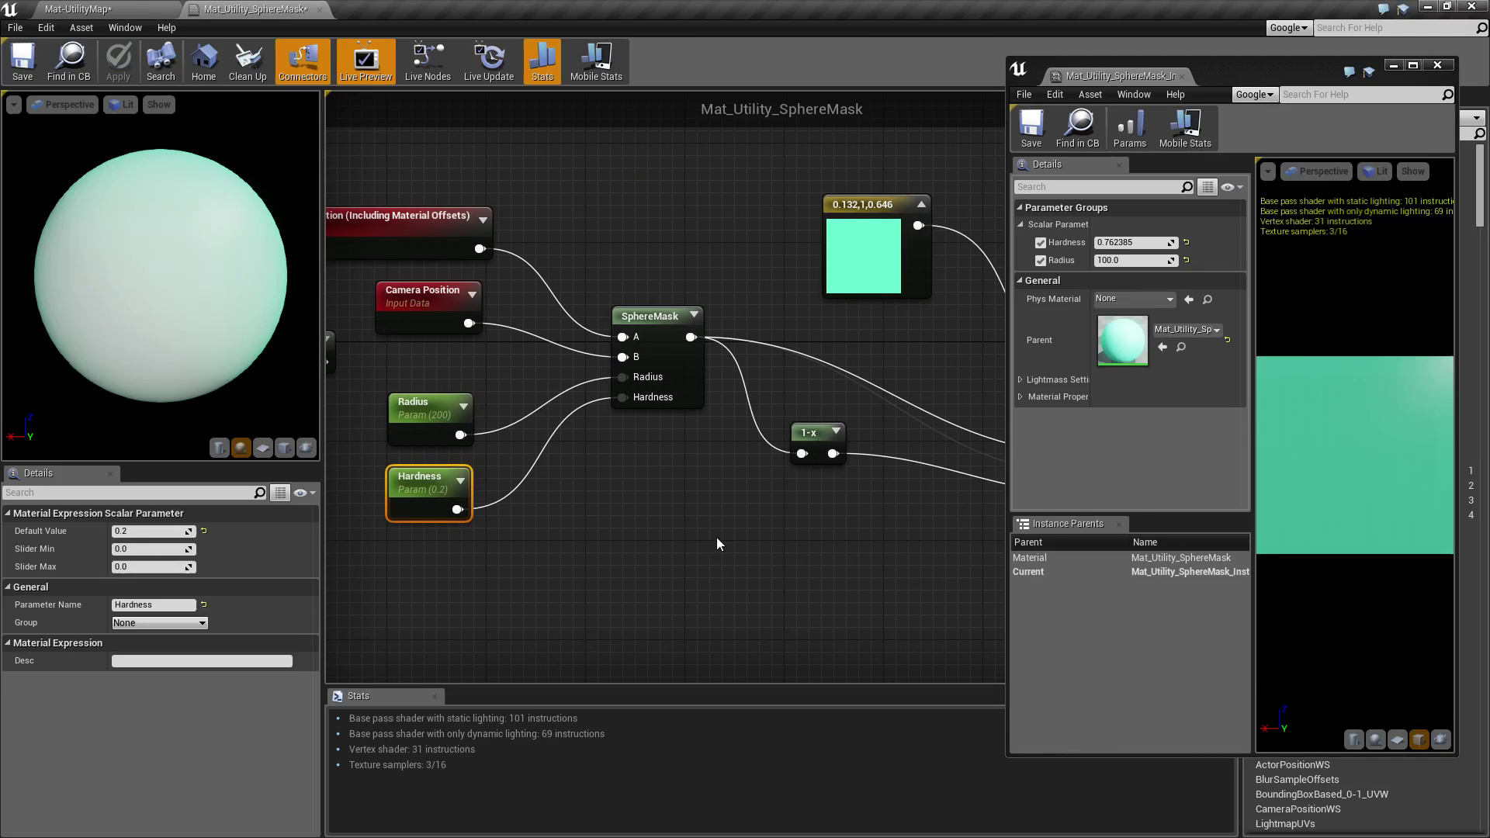
right_drag(663, 327, 672, 546)
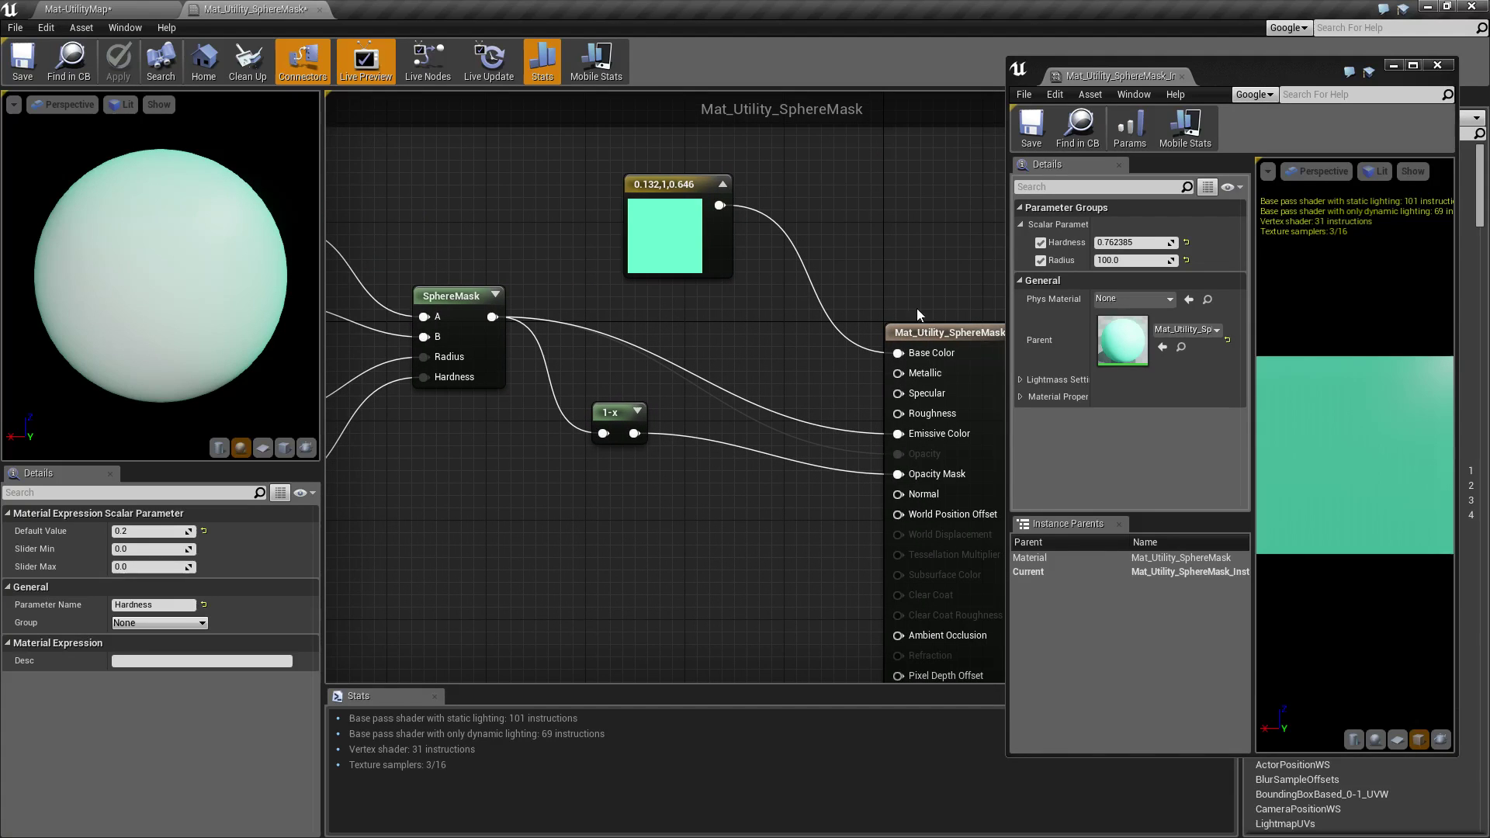
click(948, 332)
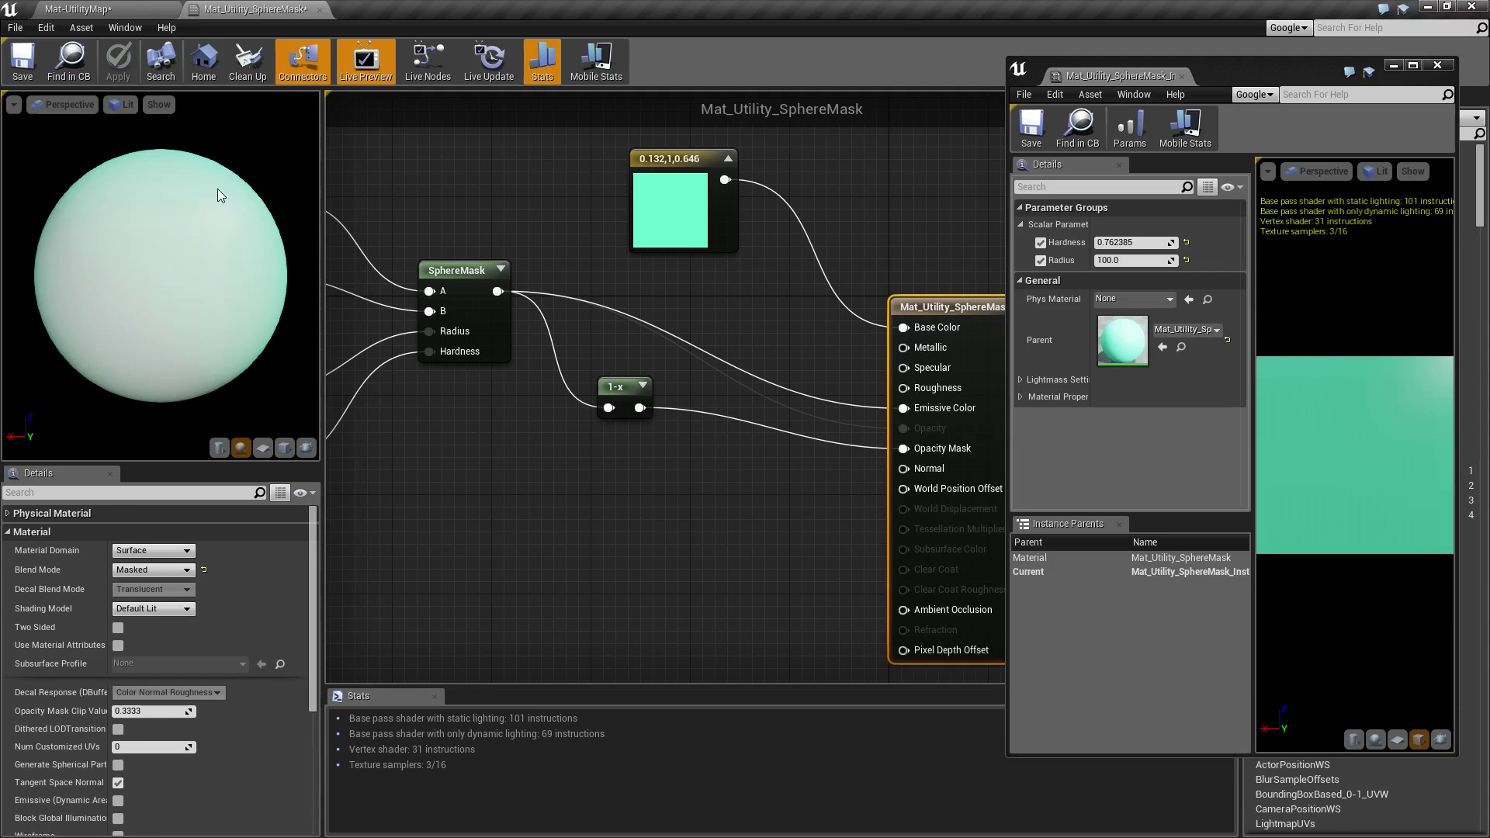
click(109, 10)
click(250, 9)
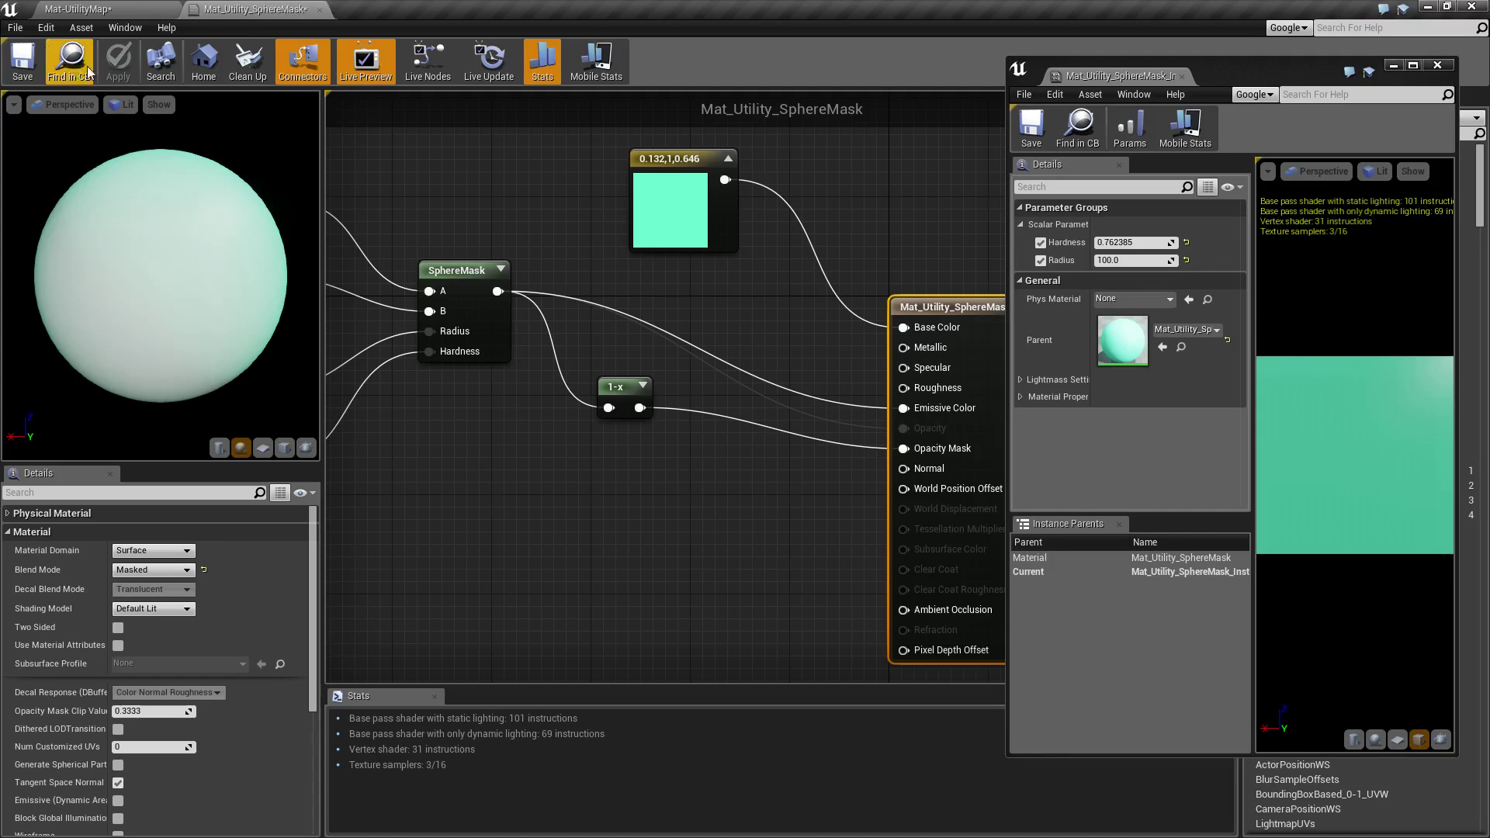
Connect the Mask (R G B) output of the Location collection parameter to the SphereMask's B input in place of Camera Position.
right_drag(632, 616, 937, 635)
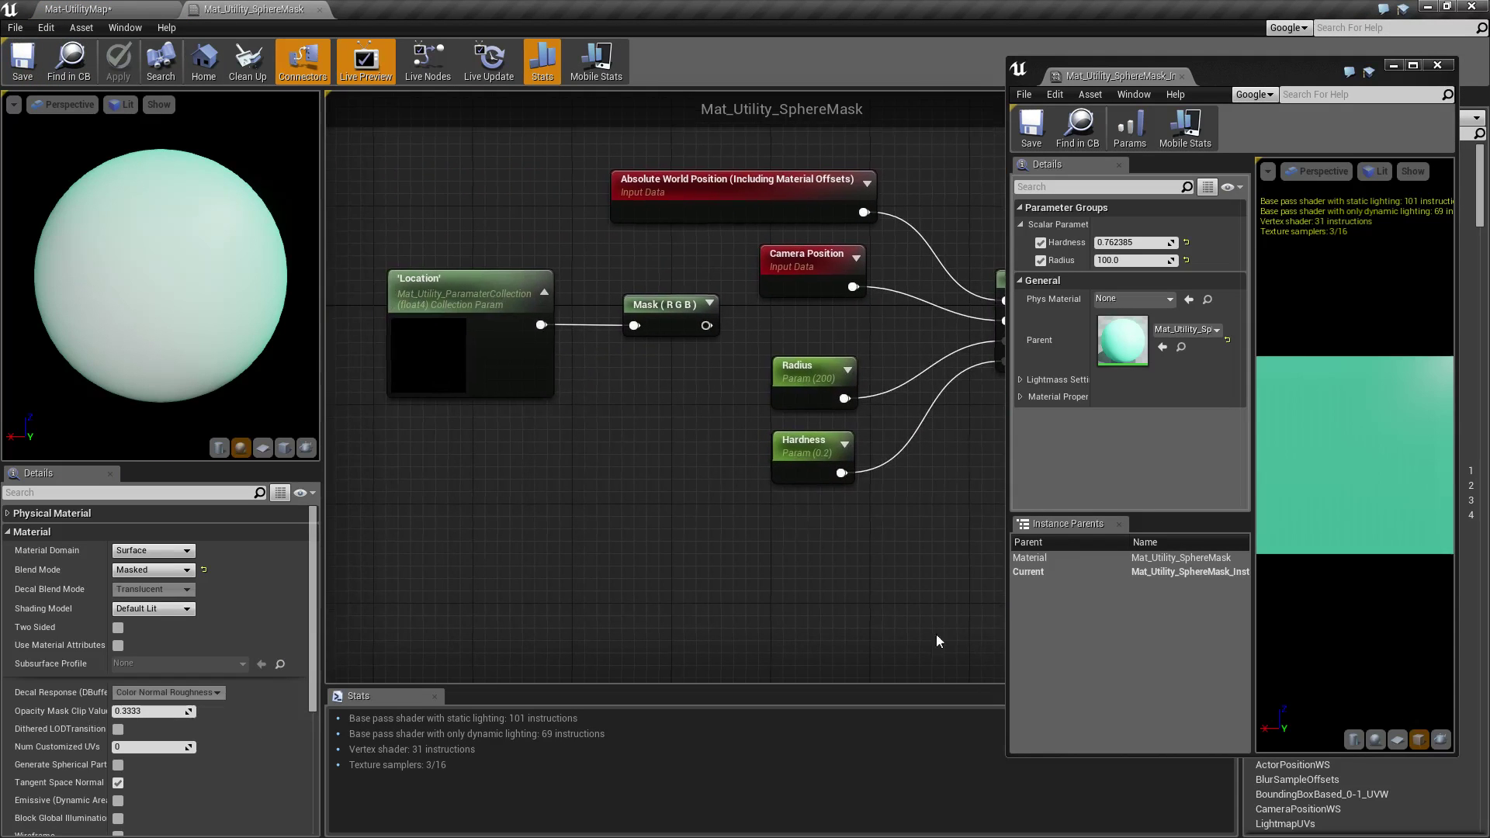
right_drag(727, 485, 601, 545)
drag(582, 385, 881, 381)
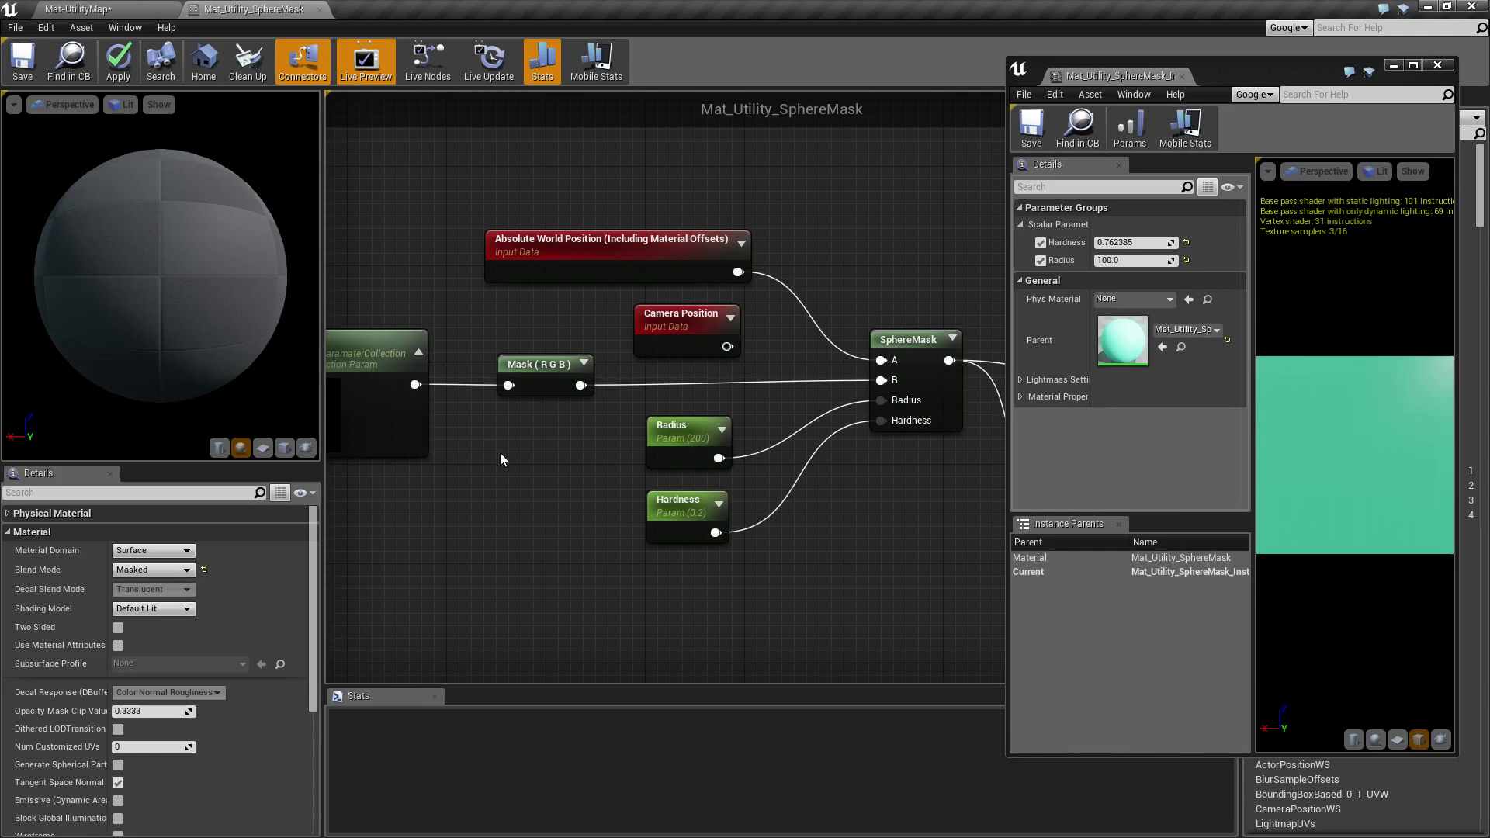
Examine the Location collection parameter, the Camera Position node and the remaining inputs around the SphereMask node.
right_drag(500, 458, 640, 450)
click(487, 358)
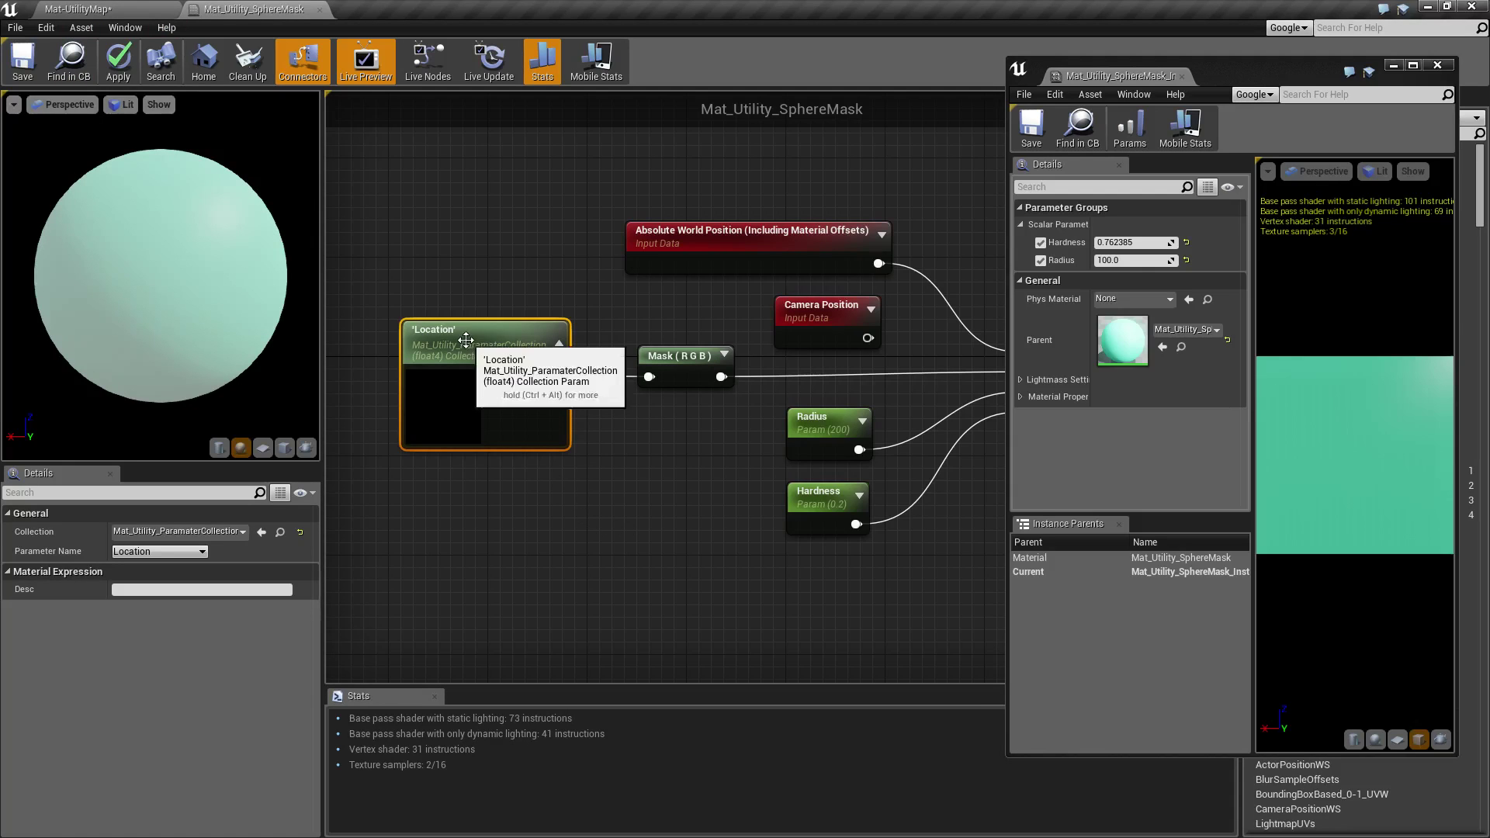
right_drag(490, 291, 544, 316)
drag(568, 518, 568, 518)
right_drag(824, 320, 599, 274)
click(646, 319)
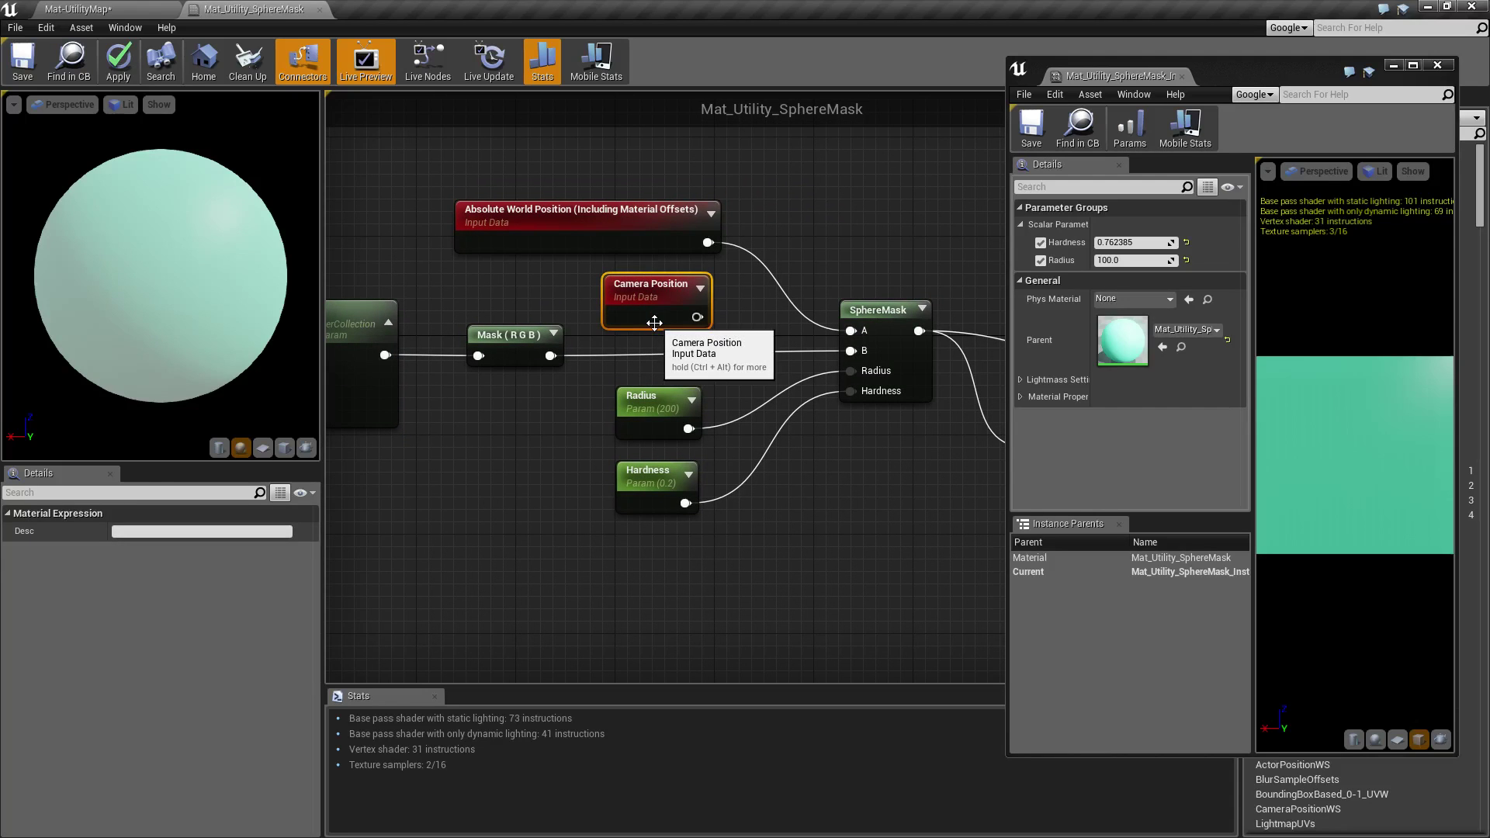
right_drag(806, 521, 783, 514)
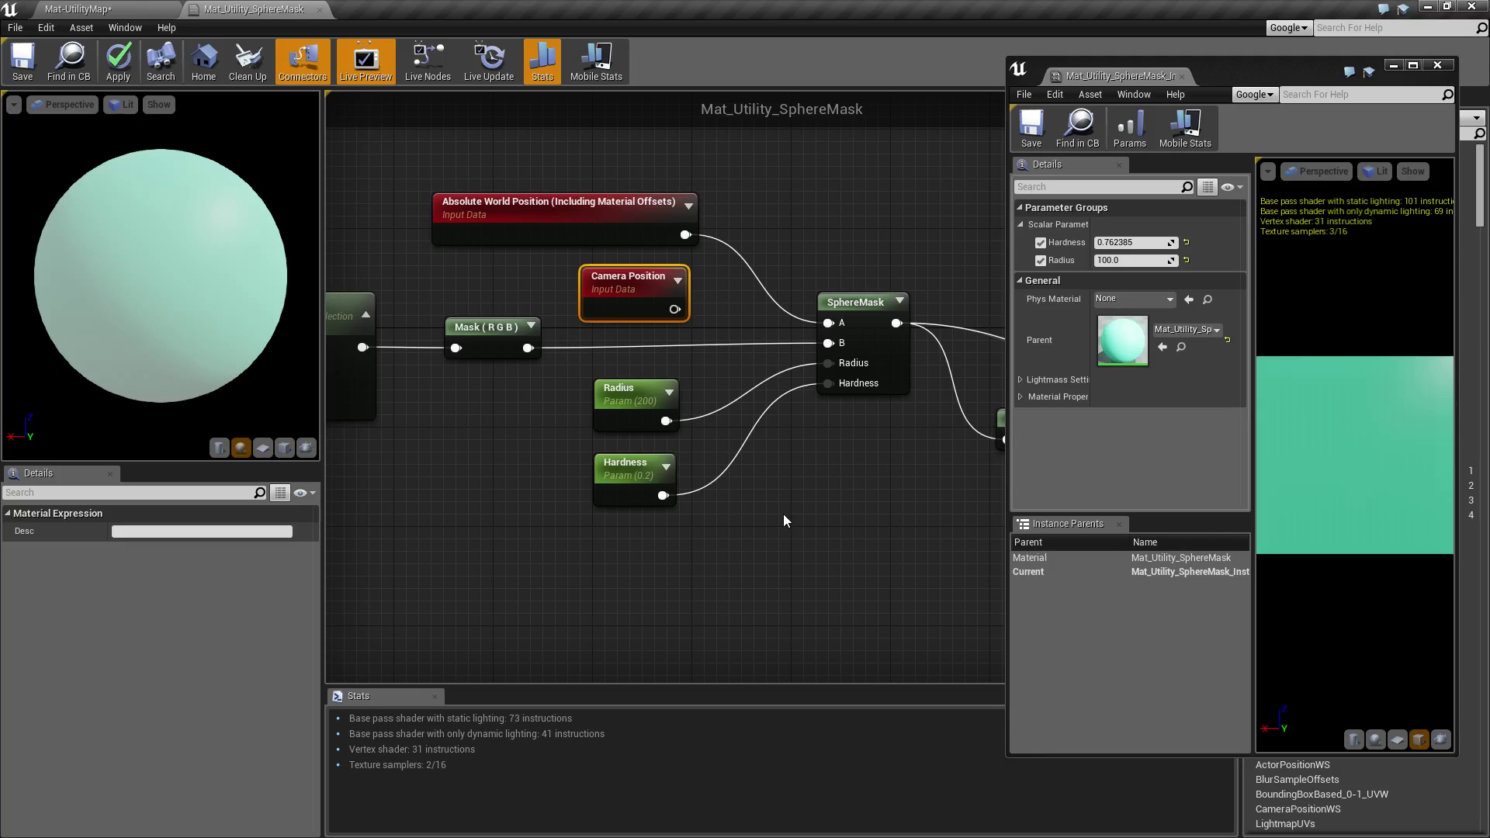
right_drag(804, 551, 867, 538)
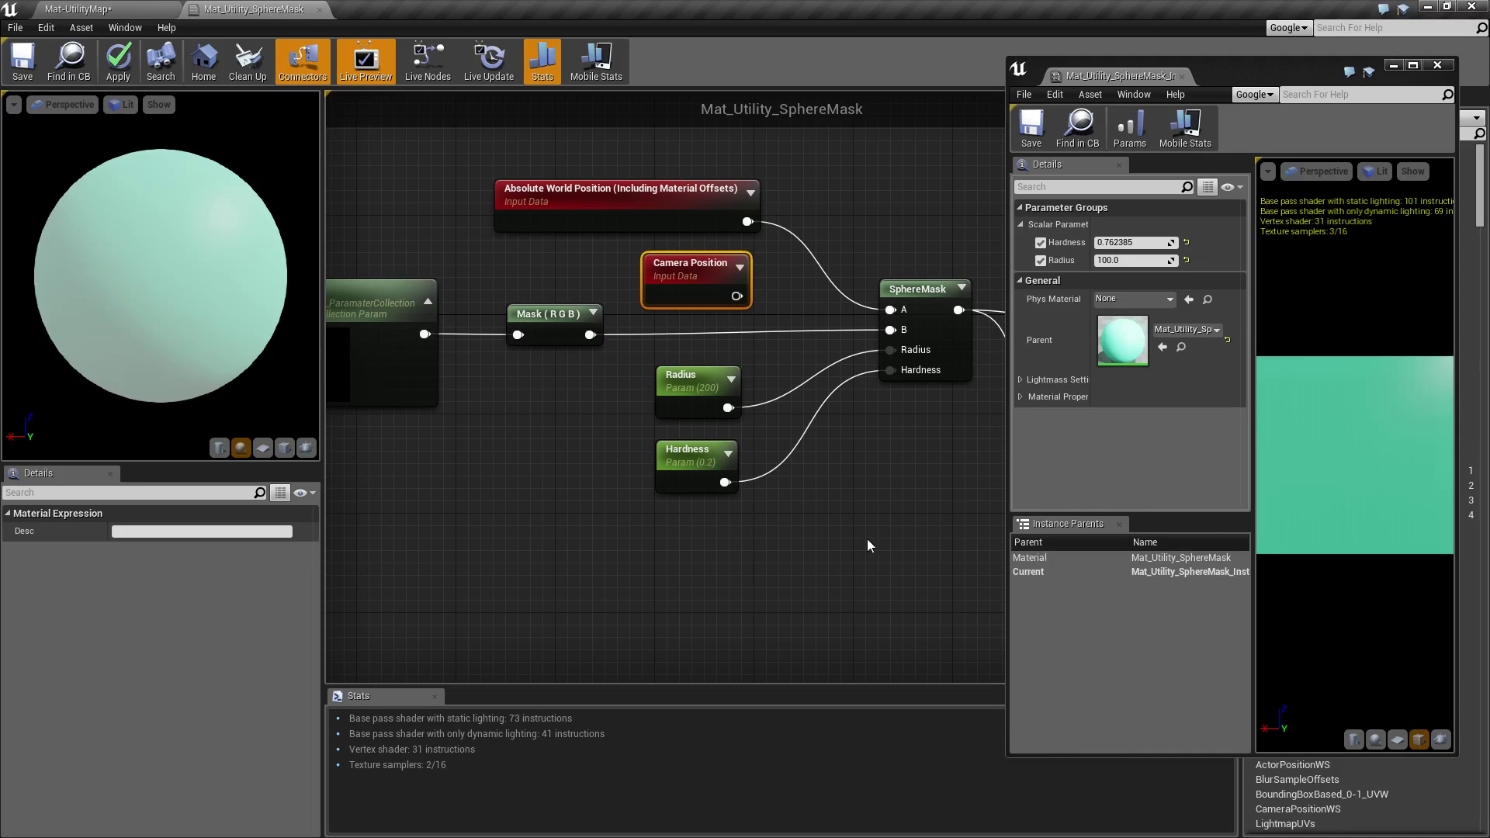
right_drag(598, 584, 652, 600)
click(385, 356)
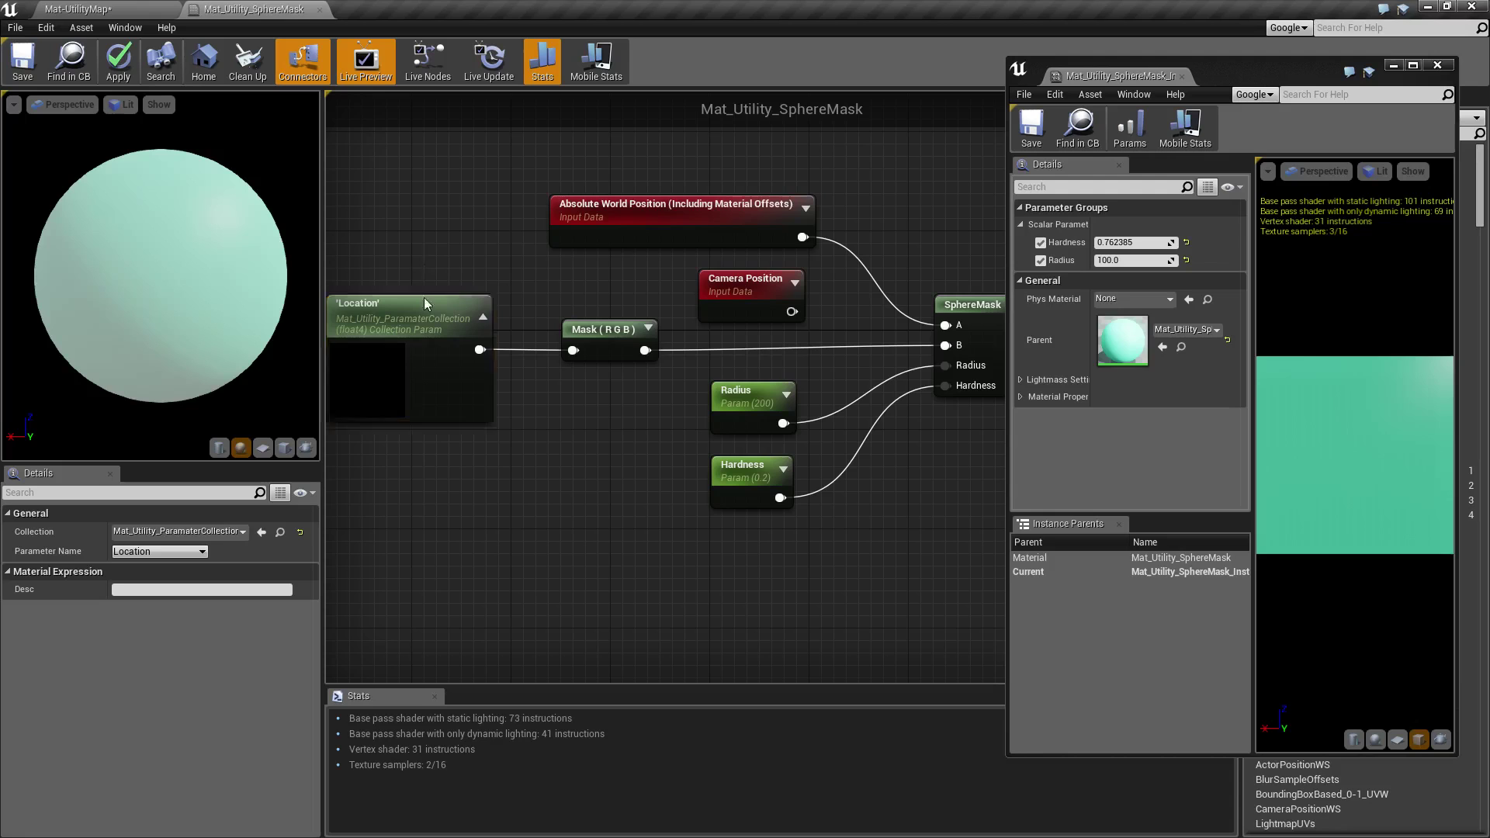
click(553, 497)
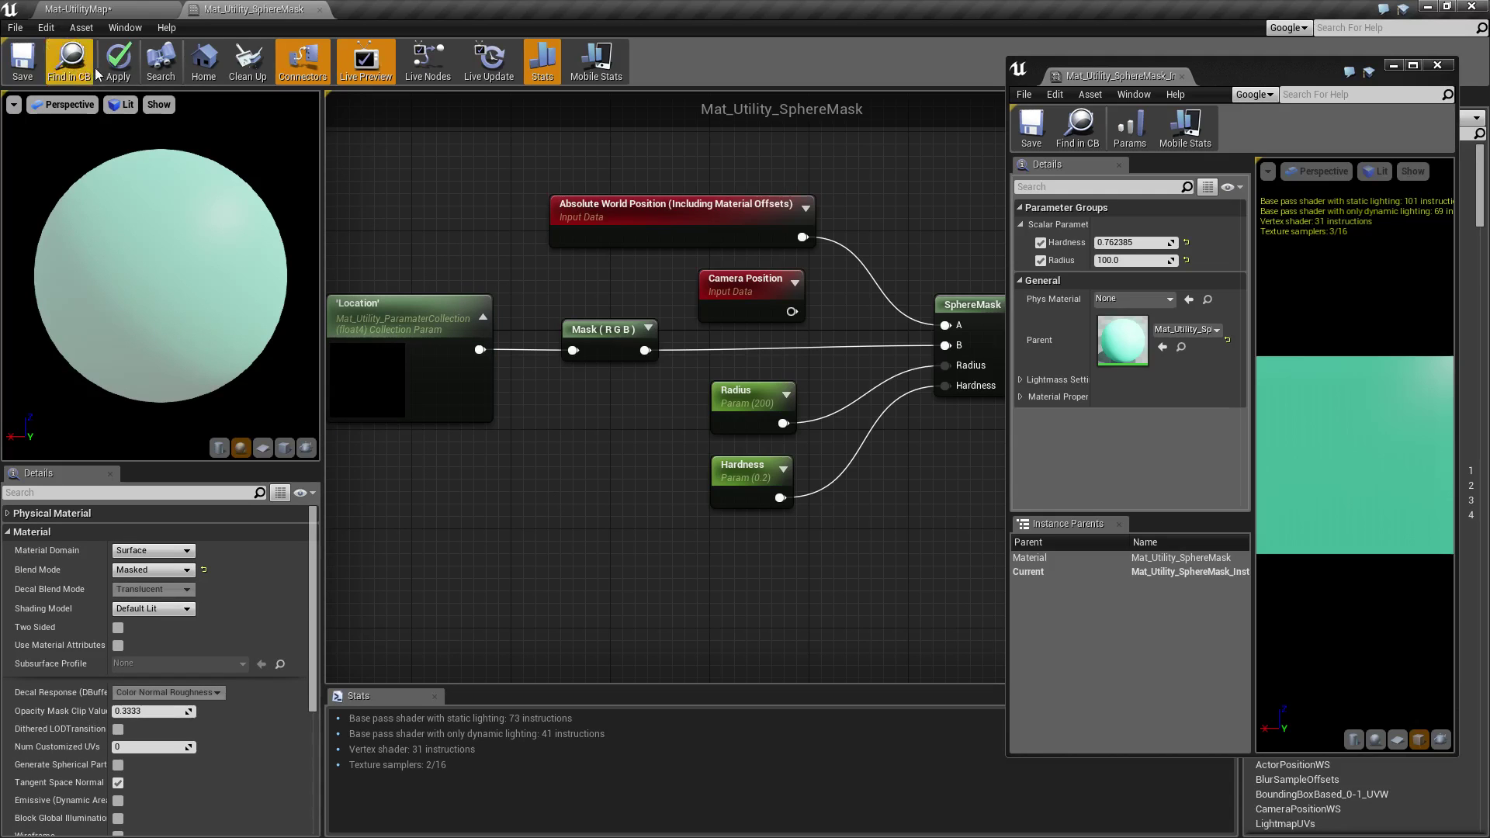
Apply the rewired SphereMask material and open the Mat_Utility_SphereMask_BP blueprint from the Utility folder.
click(118, 62)
click(78, 9)
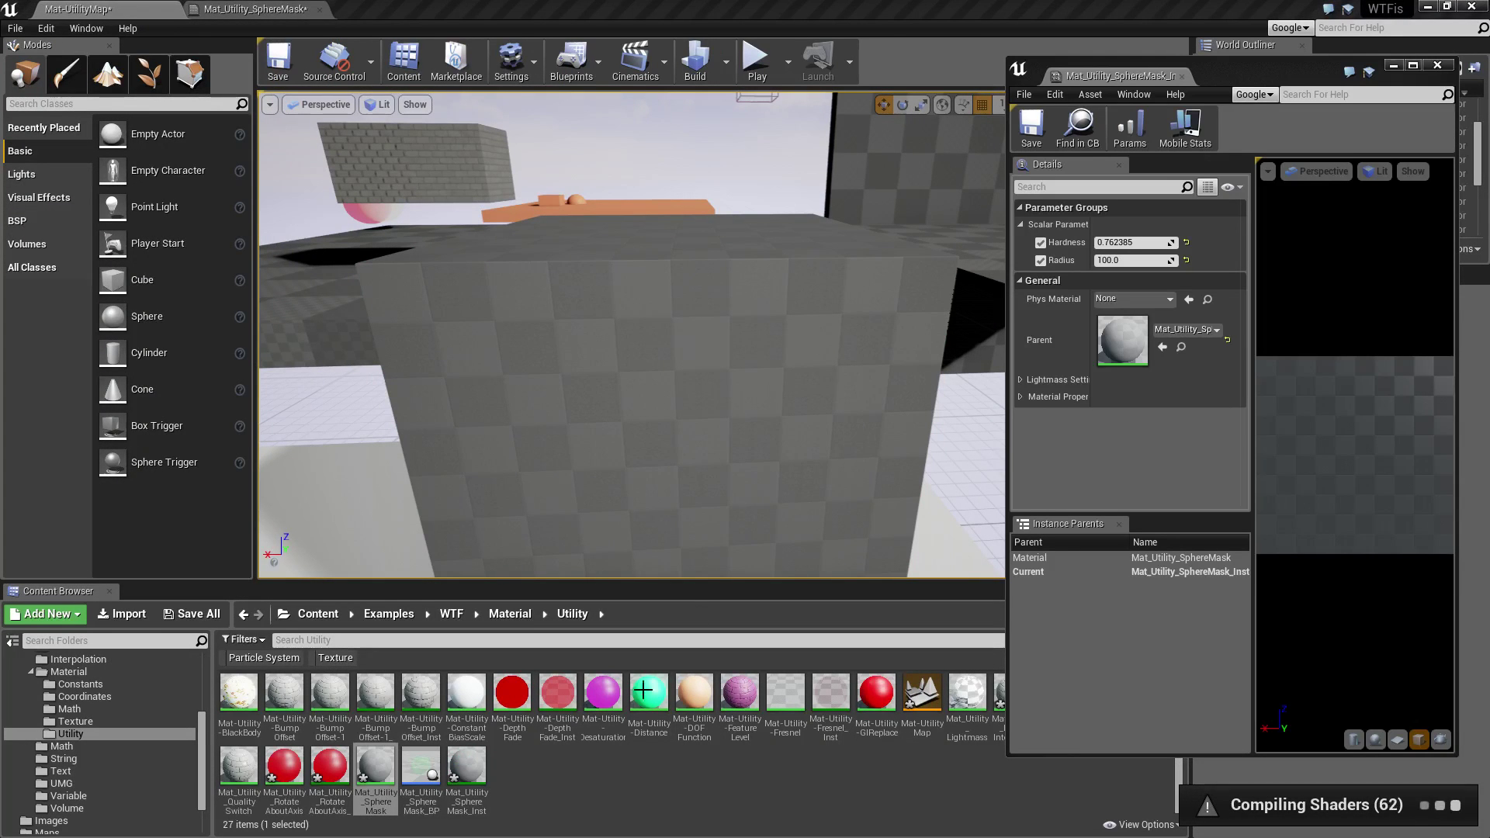
double_click(422, 766)
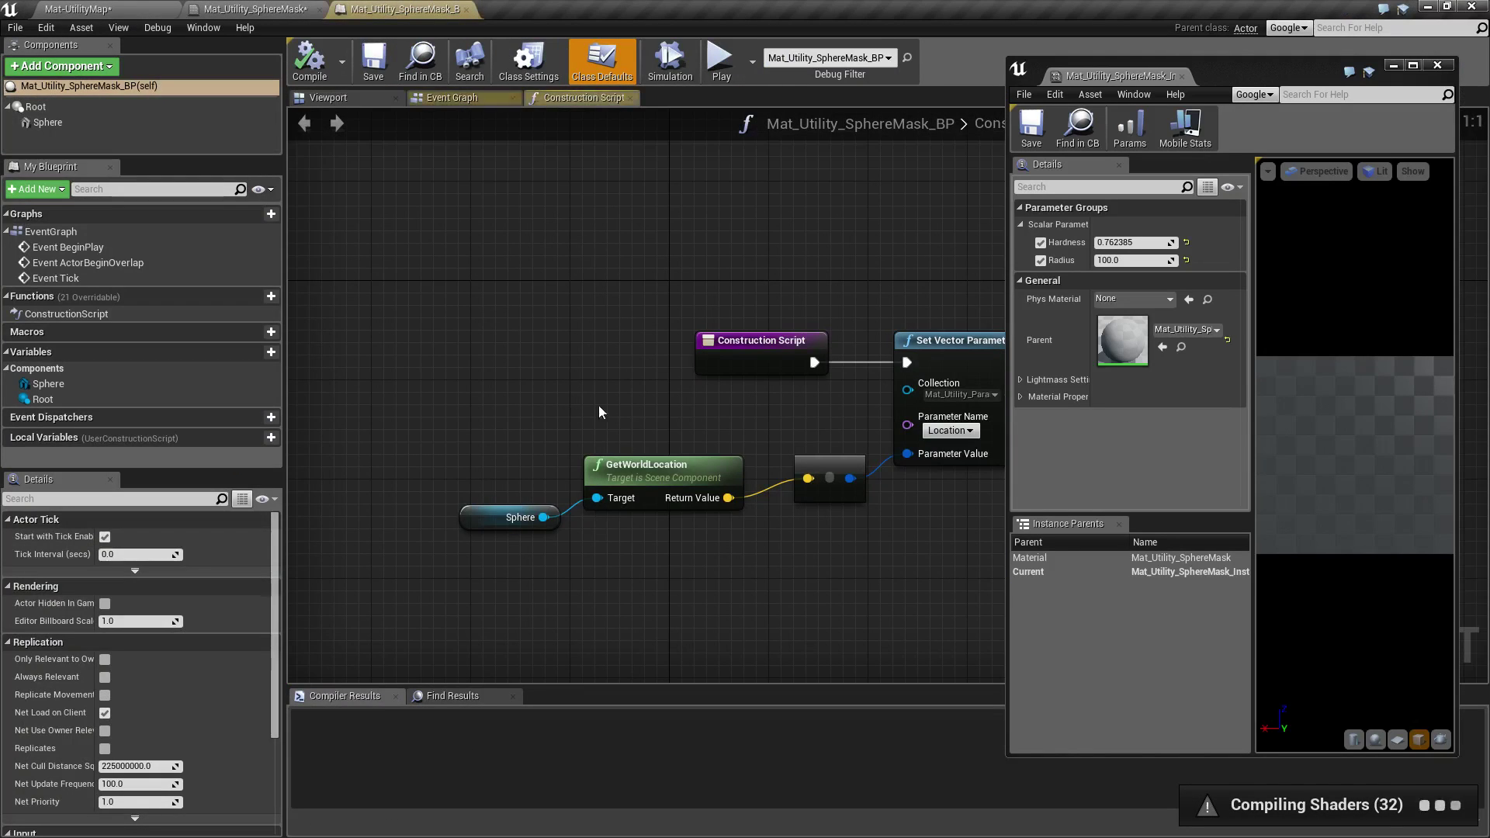
Select and frame the Sphere component in the blueprint's 3D preview, and close the material instance editor.
click(374, 96)
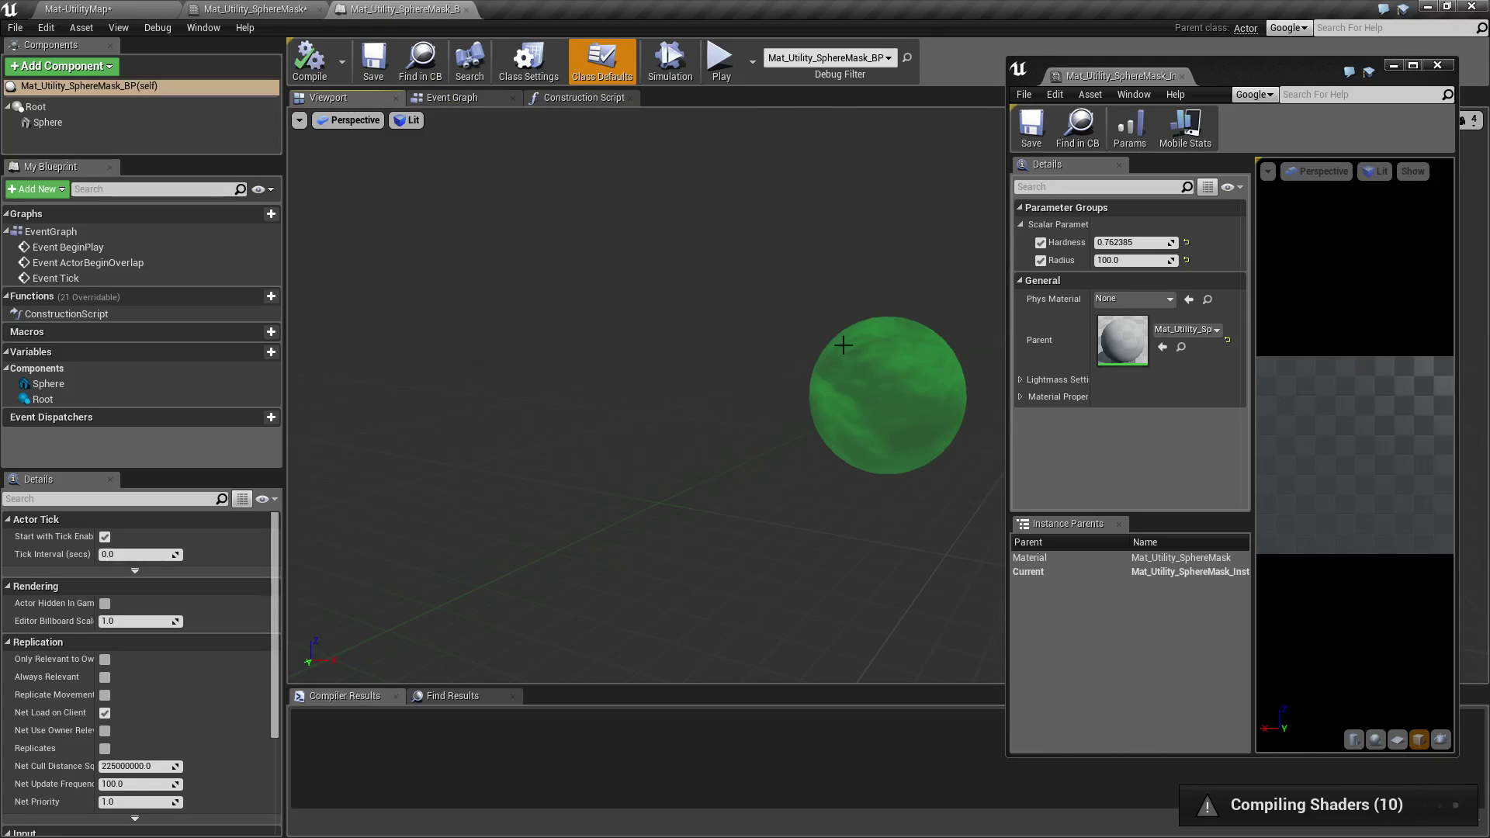
right_drag(843, 345, 801, 412)
click(788, 417)
key(f)
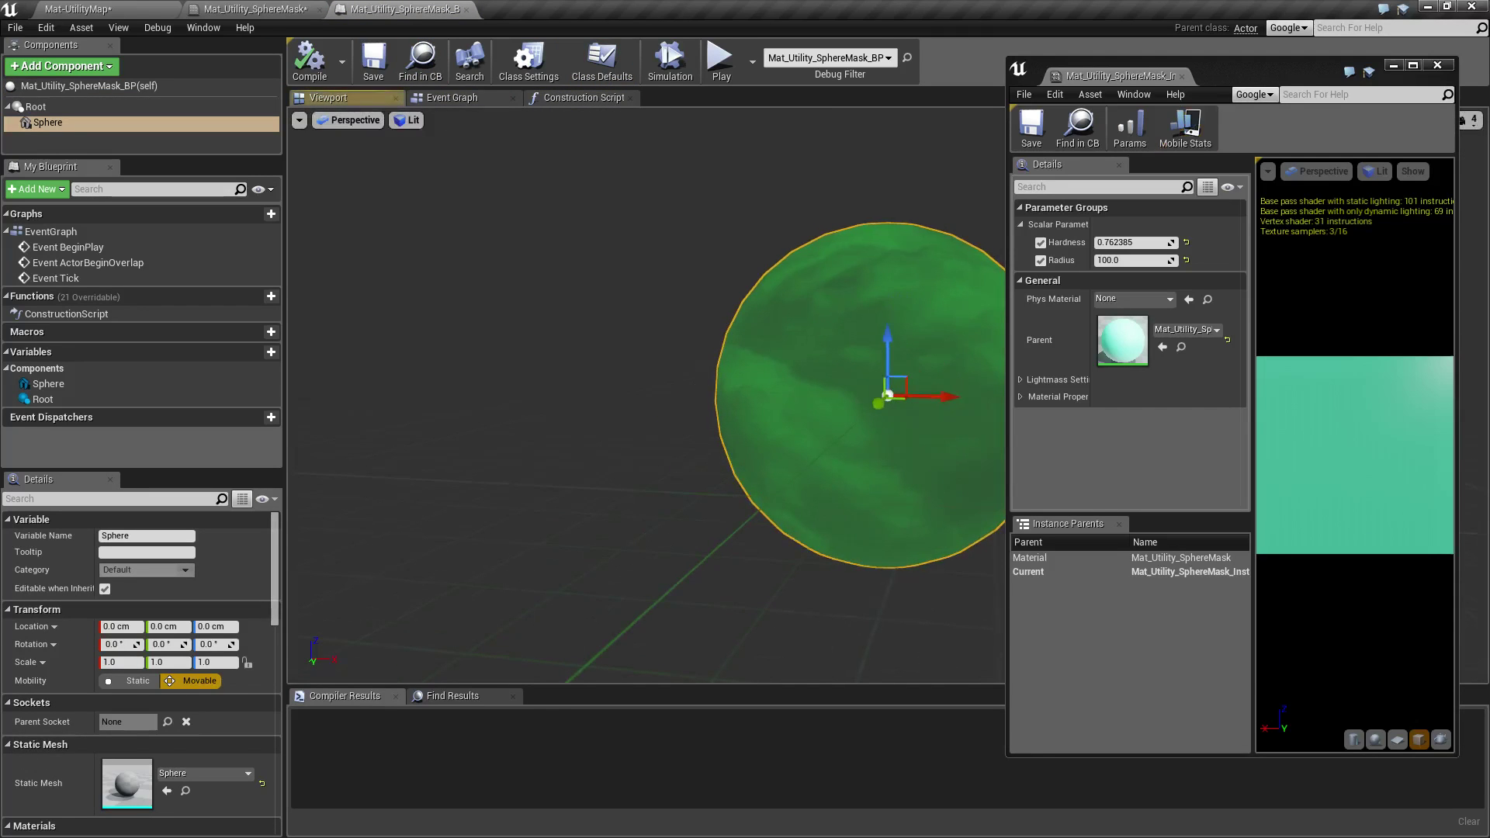
click(1437, 65)
right_drag(782, 386, 782, 385)
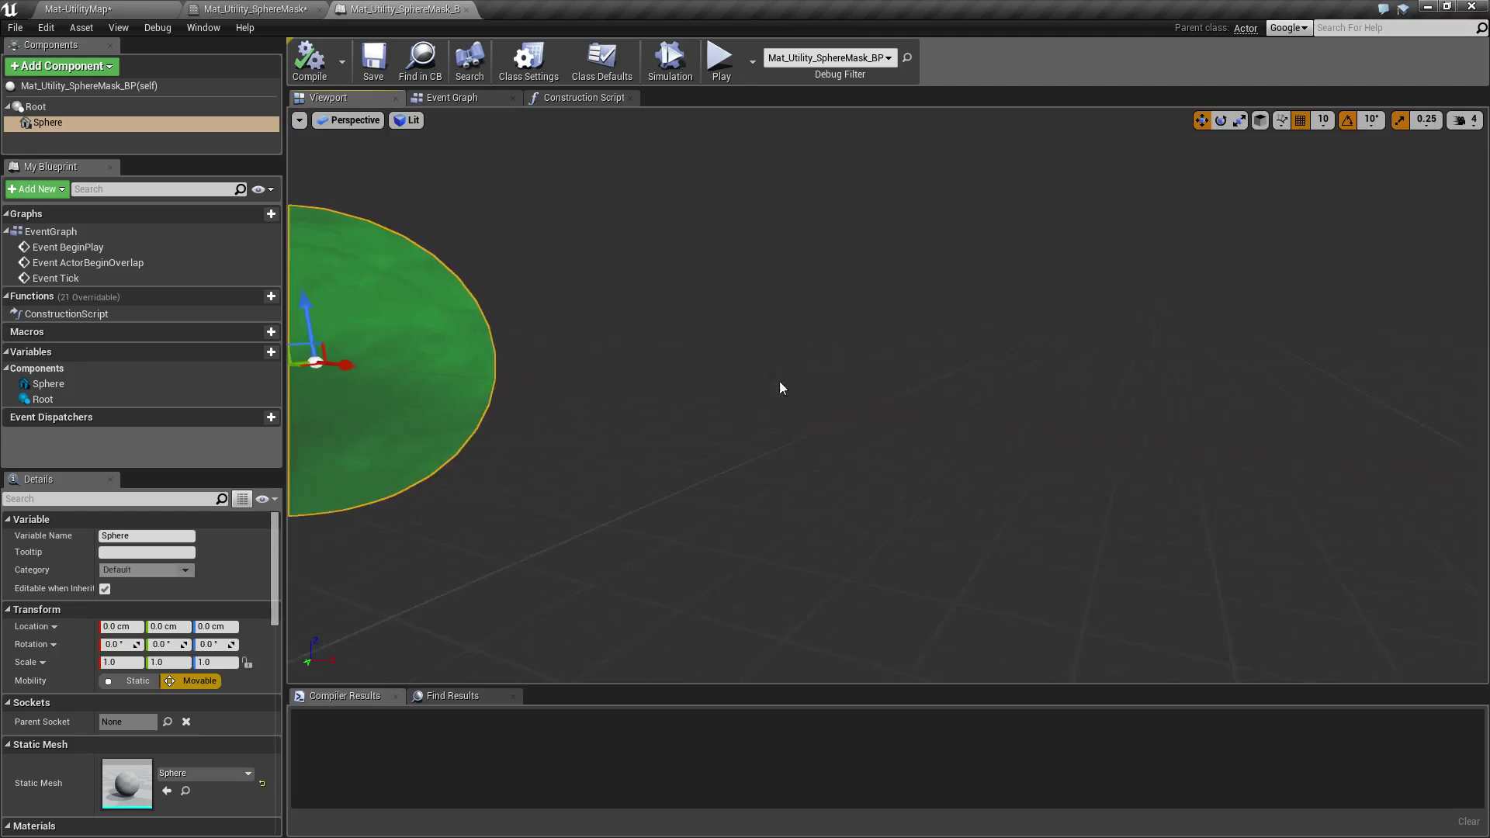
right_drag(465, 295, 501, 295)
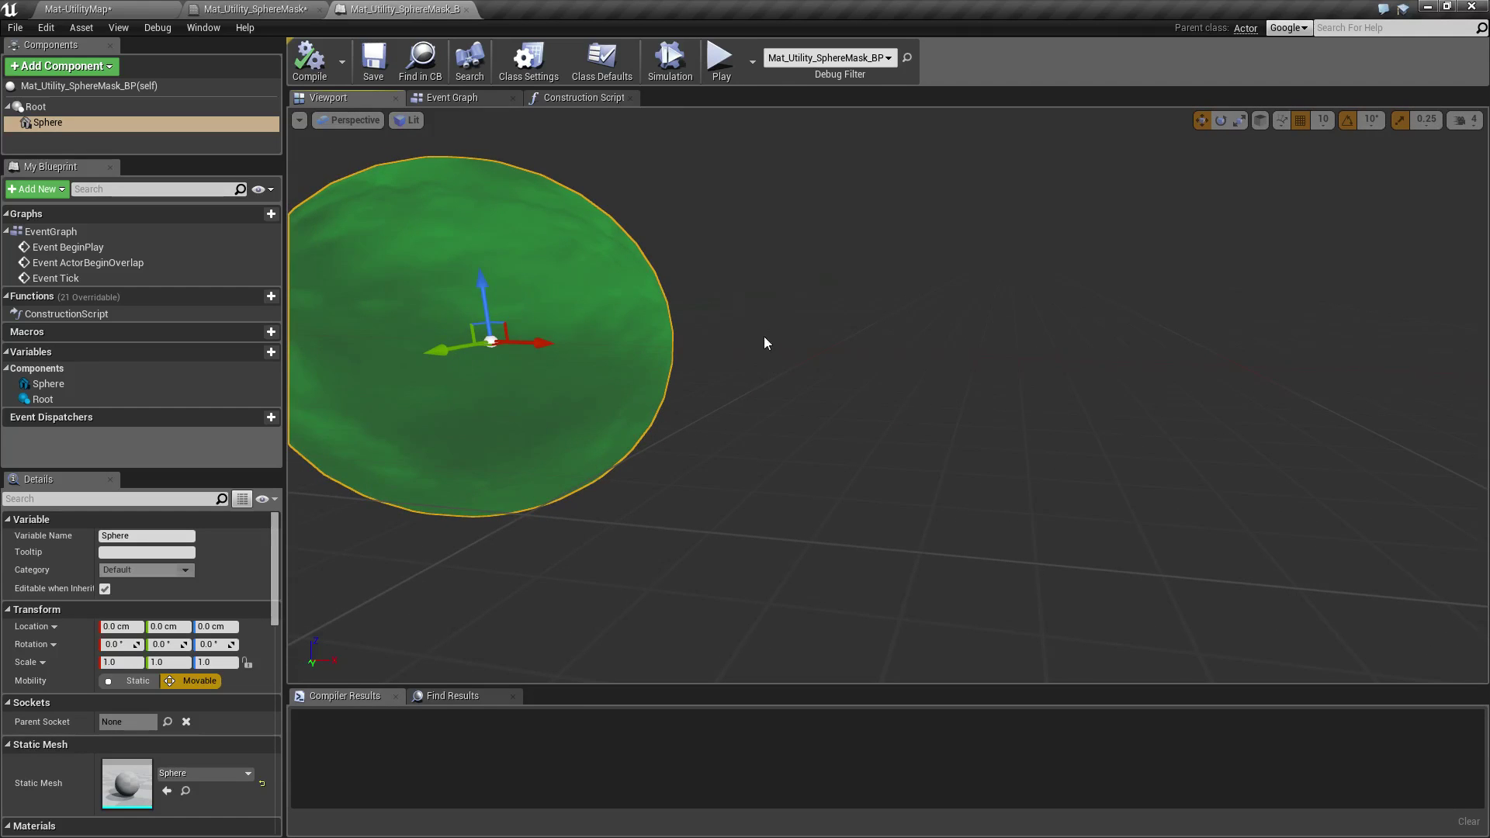
right_drag(764, 343, 1049, 519)
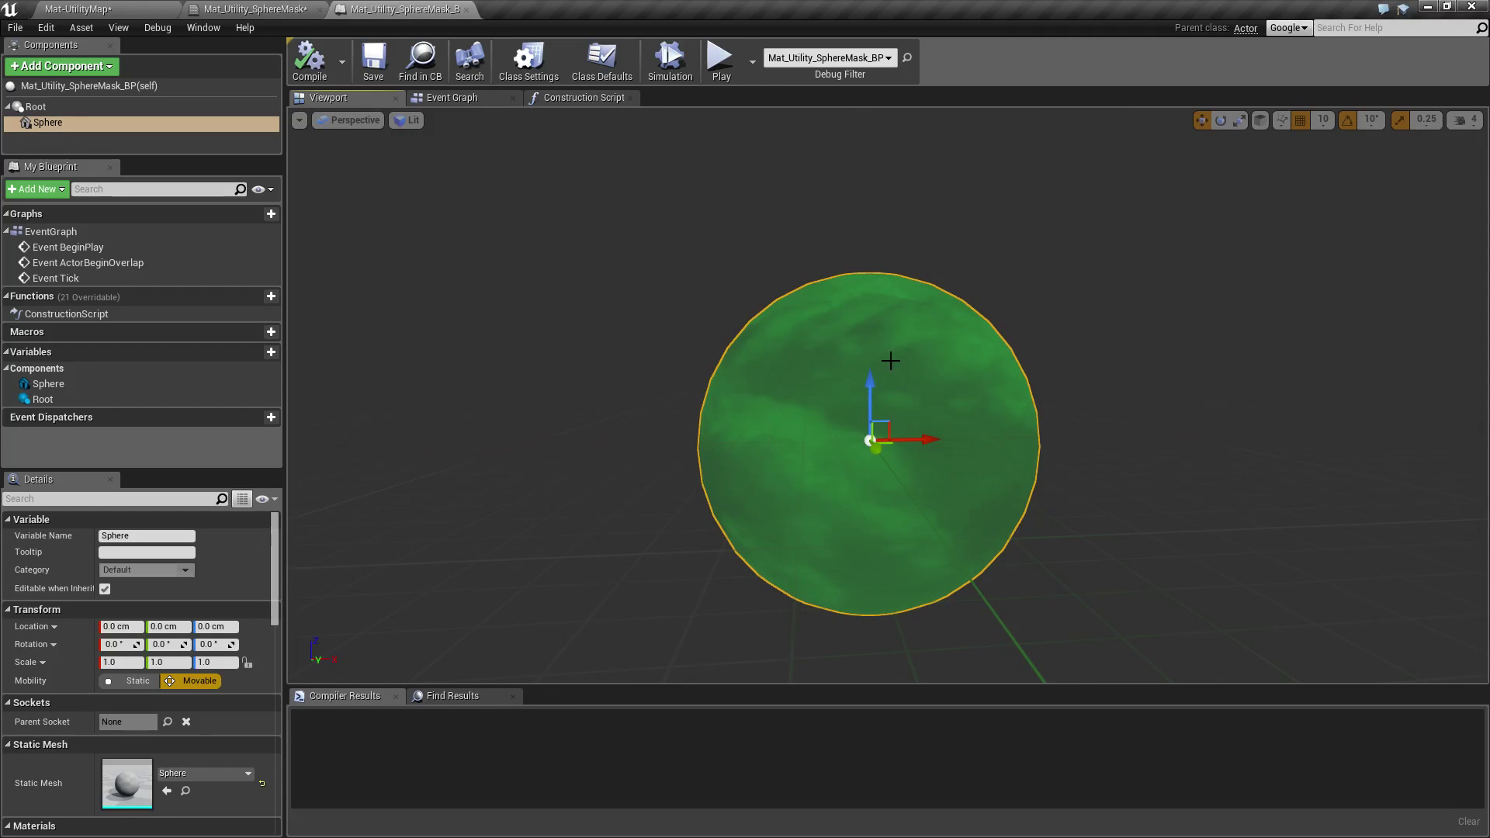
Examine the blueprint's Construction Script nodes, from the Sphere's GetWorldLocation to Set Vector Parameter Value.
click(571, 98)
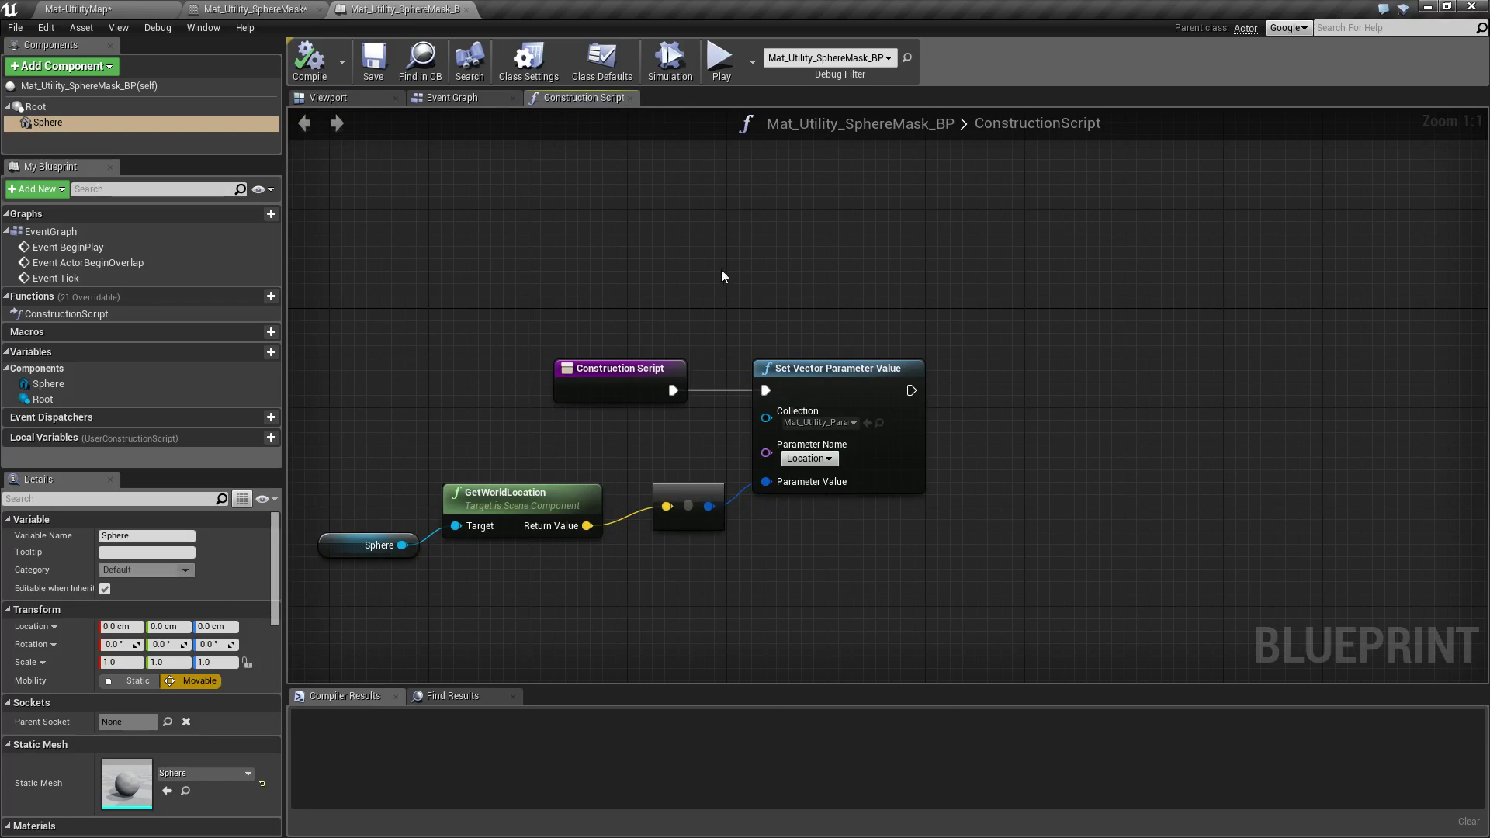
right_drag(720, 269, 858, 202)
drag(431, 253, 1026, 520)
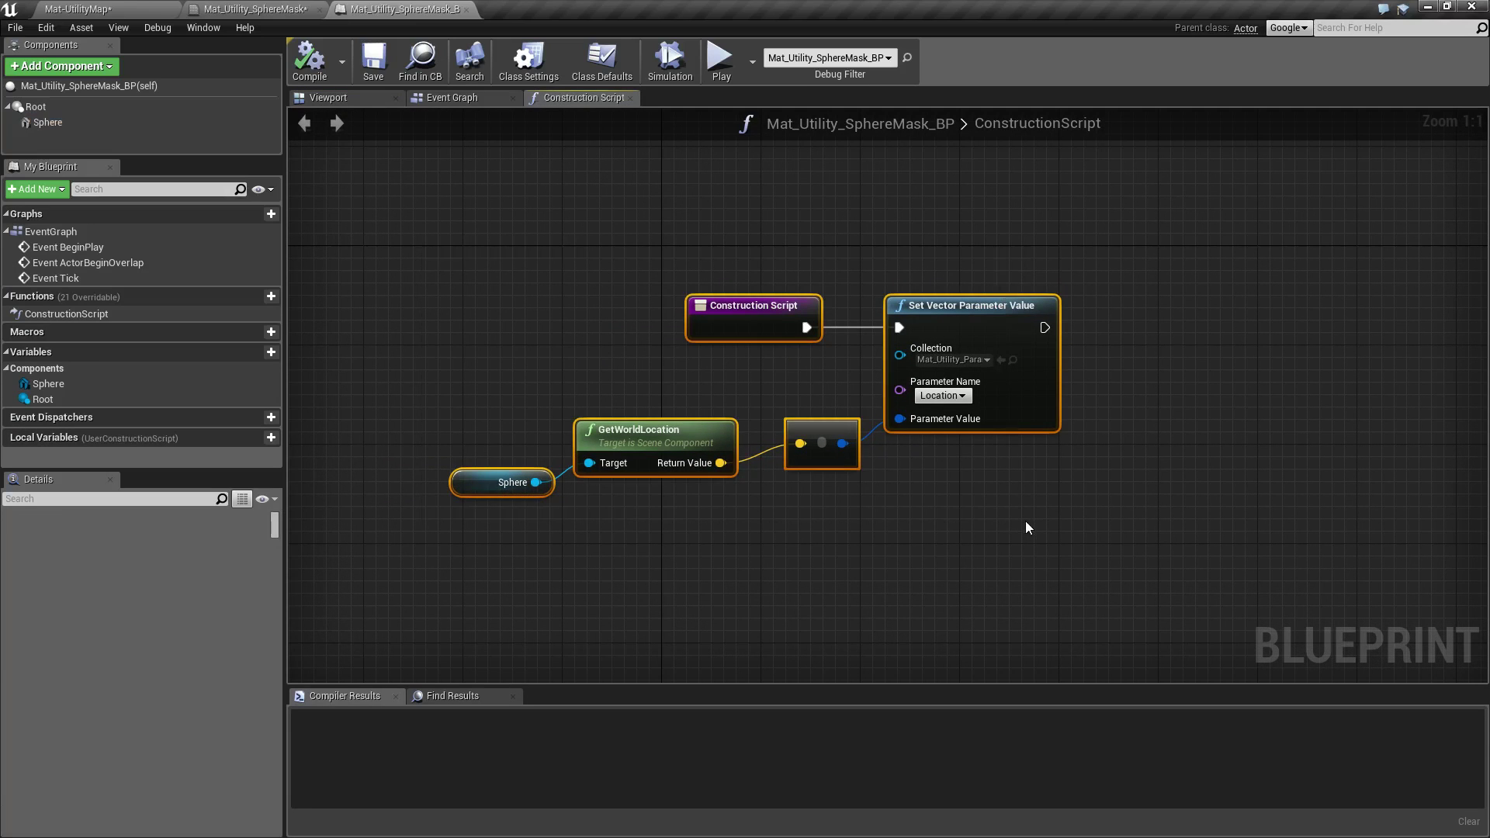
click(1054, 510)
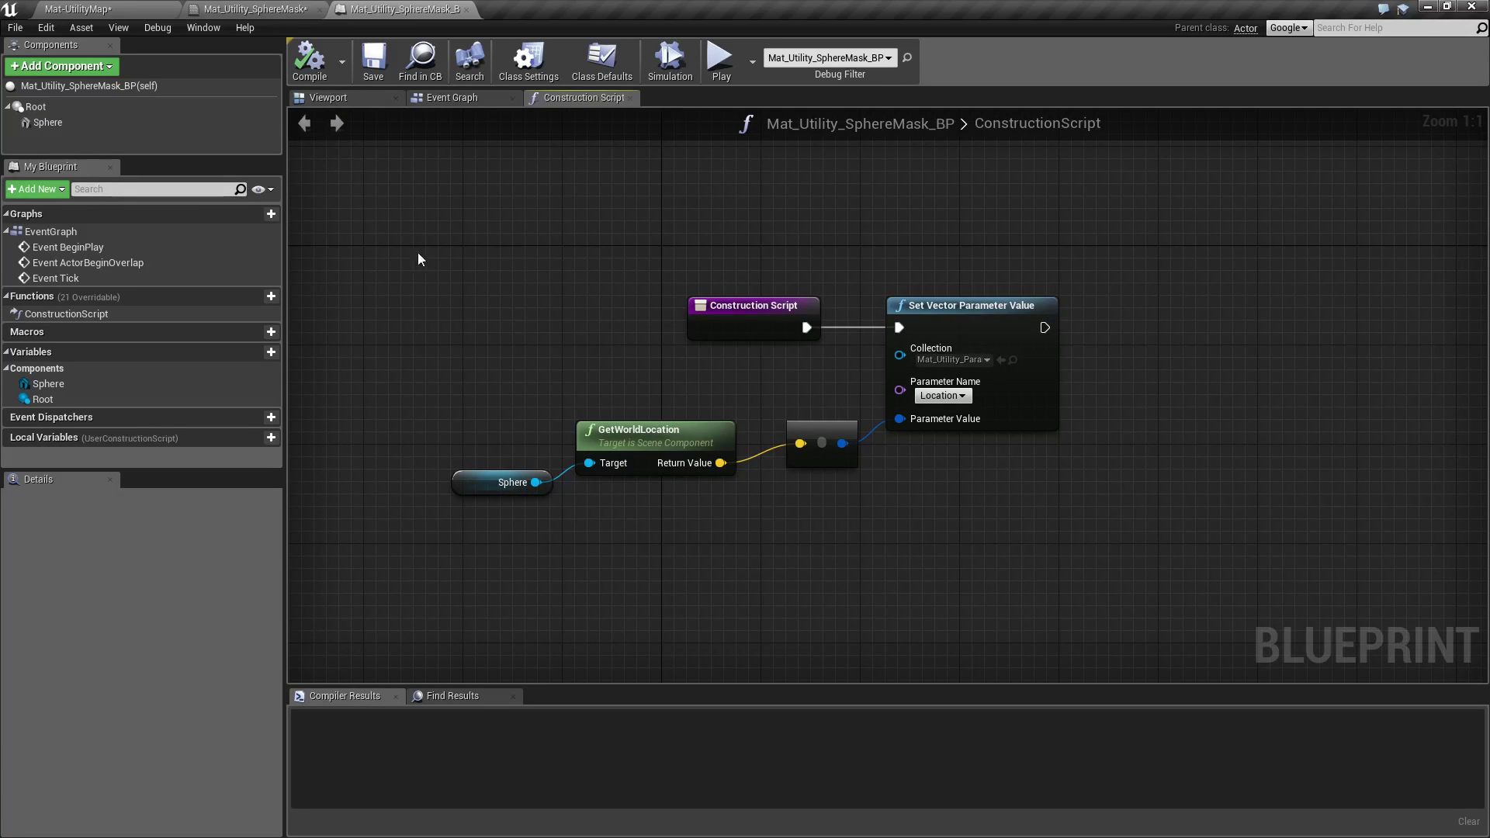
drag(450, 215, 734, 443)
click(1032, 548)
right_drag(1032, 548, 1005, 546)
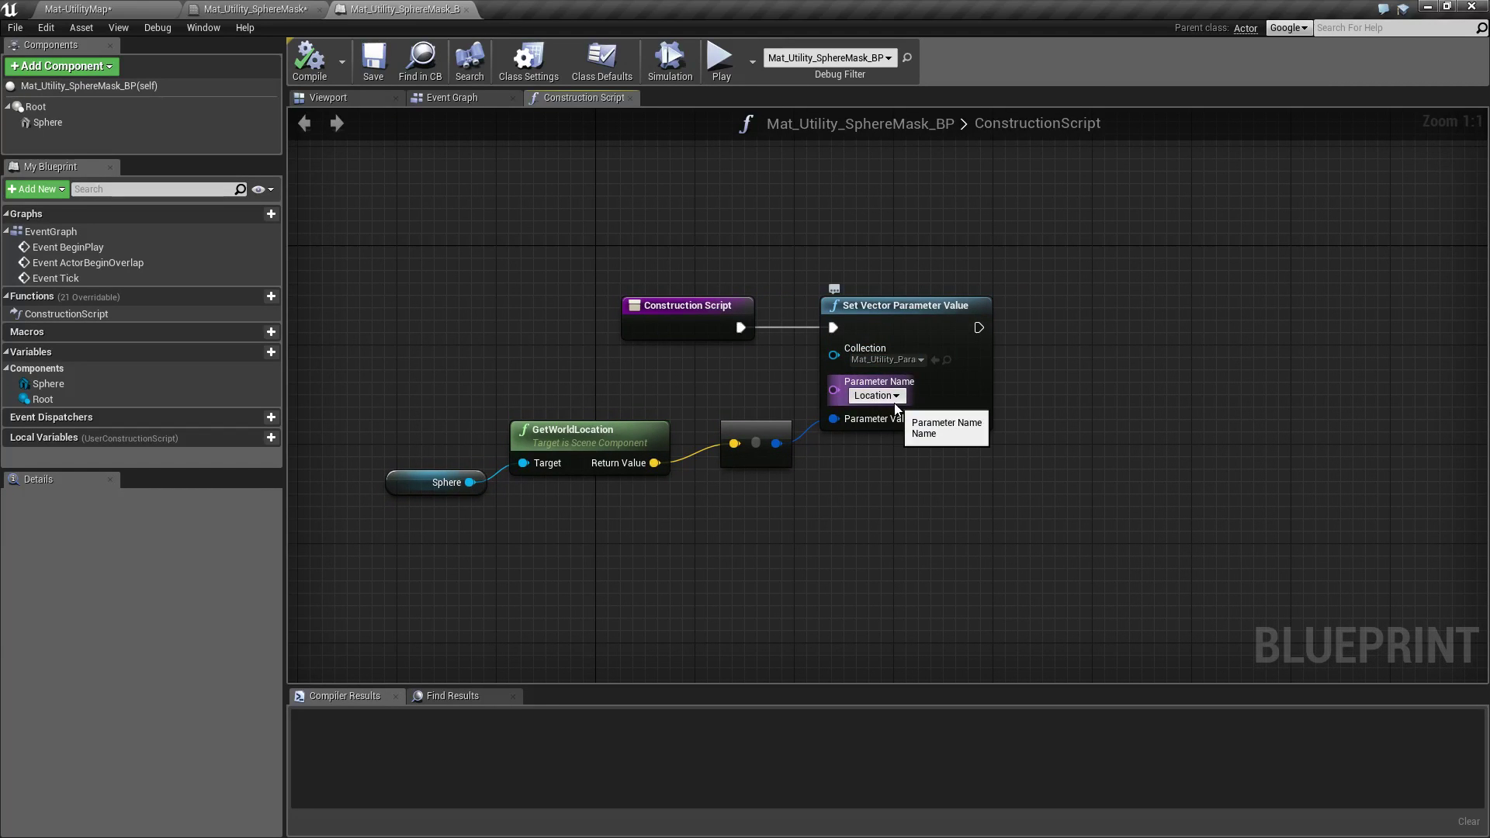
Return to the Mat-UtilityMap level and position the Mat_Utility_SphereMask_BP sphere beside the teal cube at X -300, Y -880, Z 90 cm.
drag(428, 391, 711, 553)
click(646, 391)
click(121, 6)
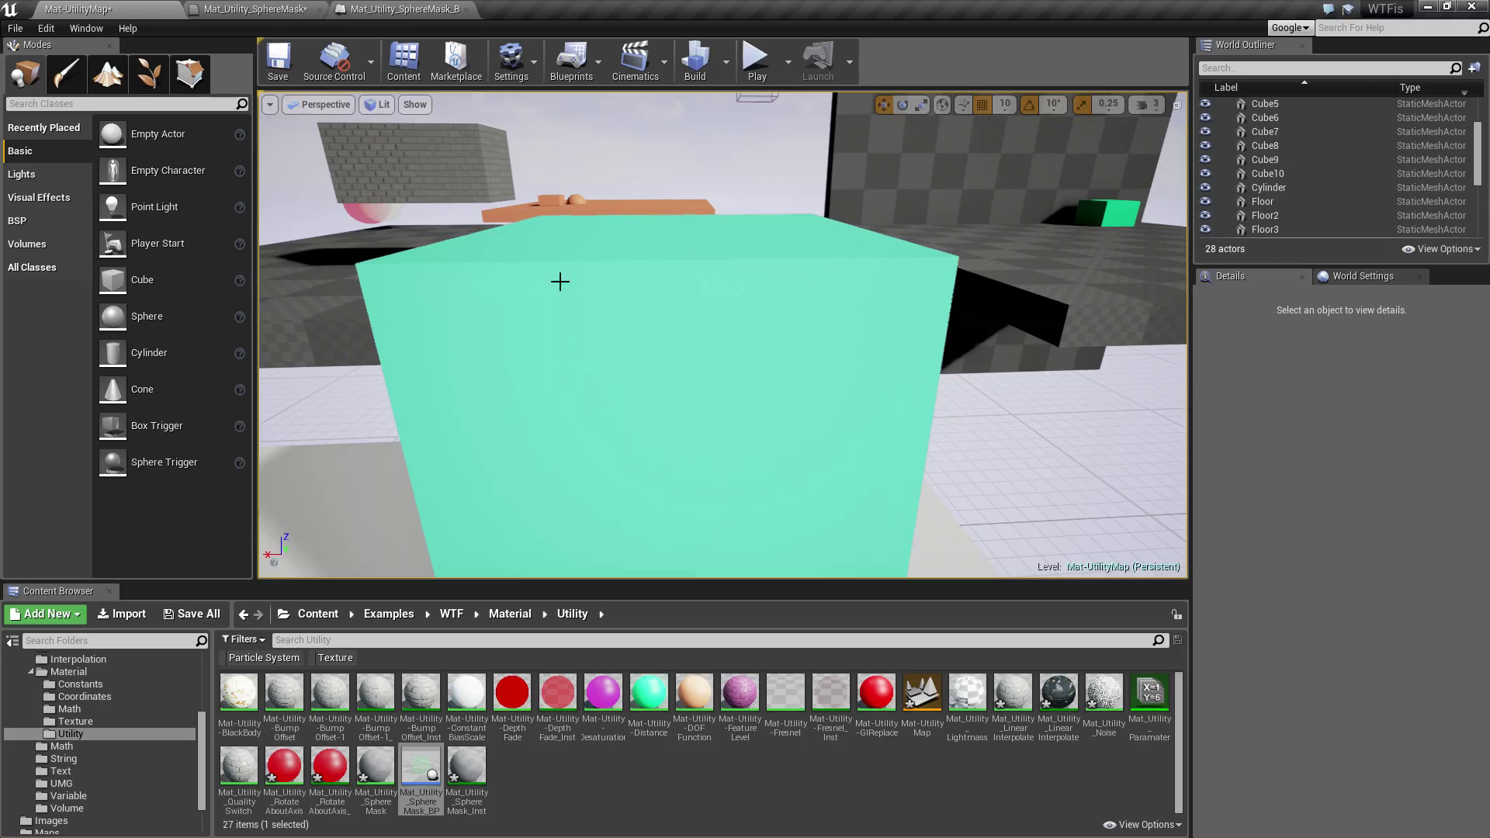
right_drag(558, 281, 465, 287)
drag(524, 304, 695, 436)
click(504, 444)
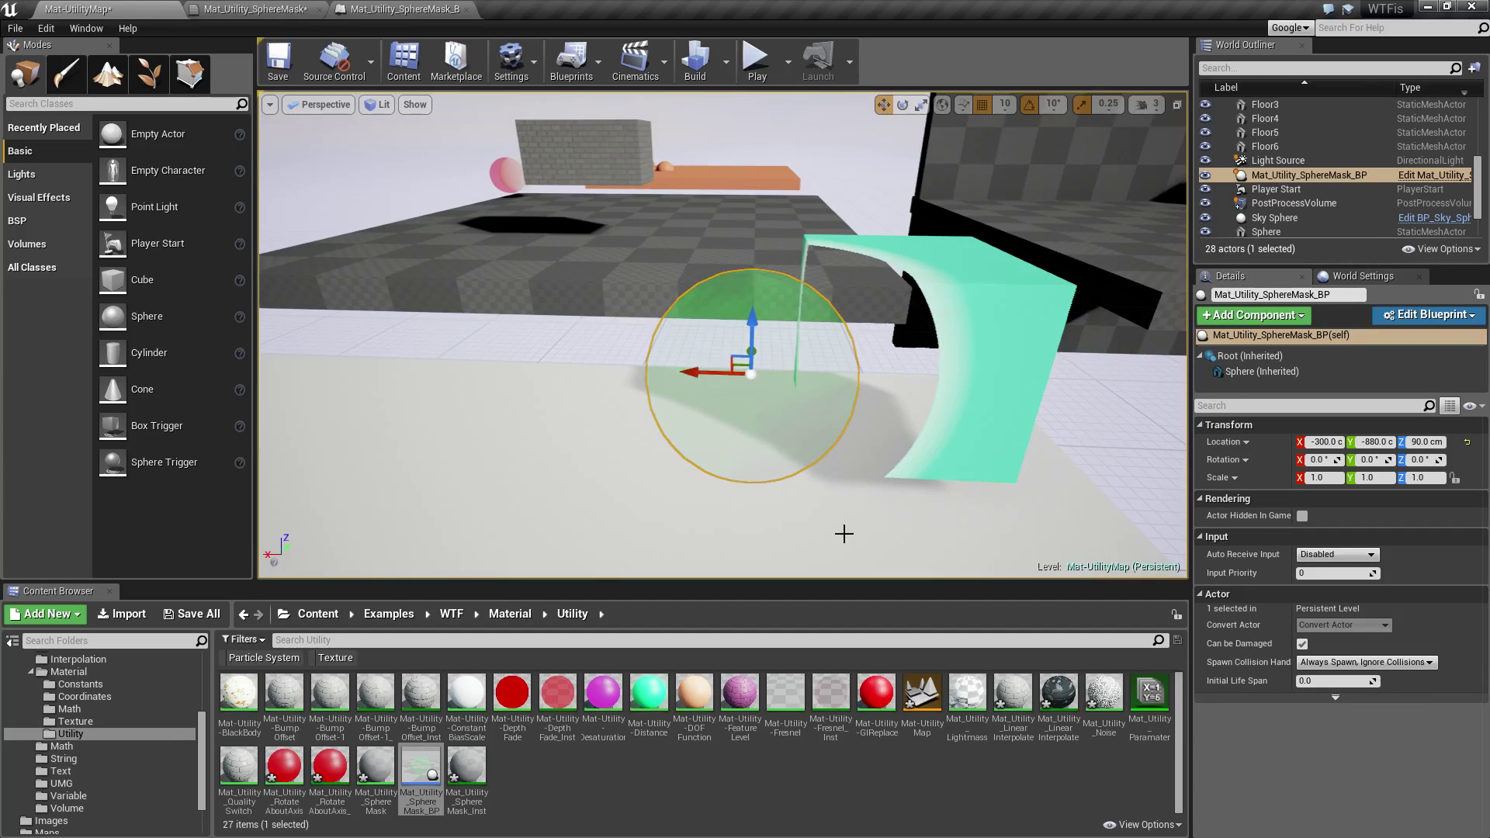
right_drag(845, 533, 815, 527)
right_drag(648, 364, 648, 364)
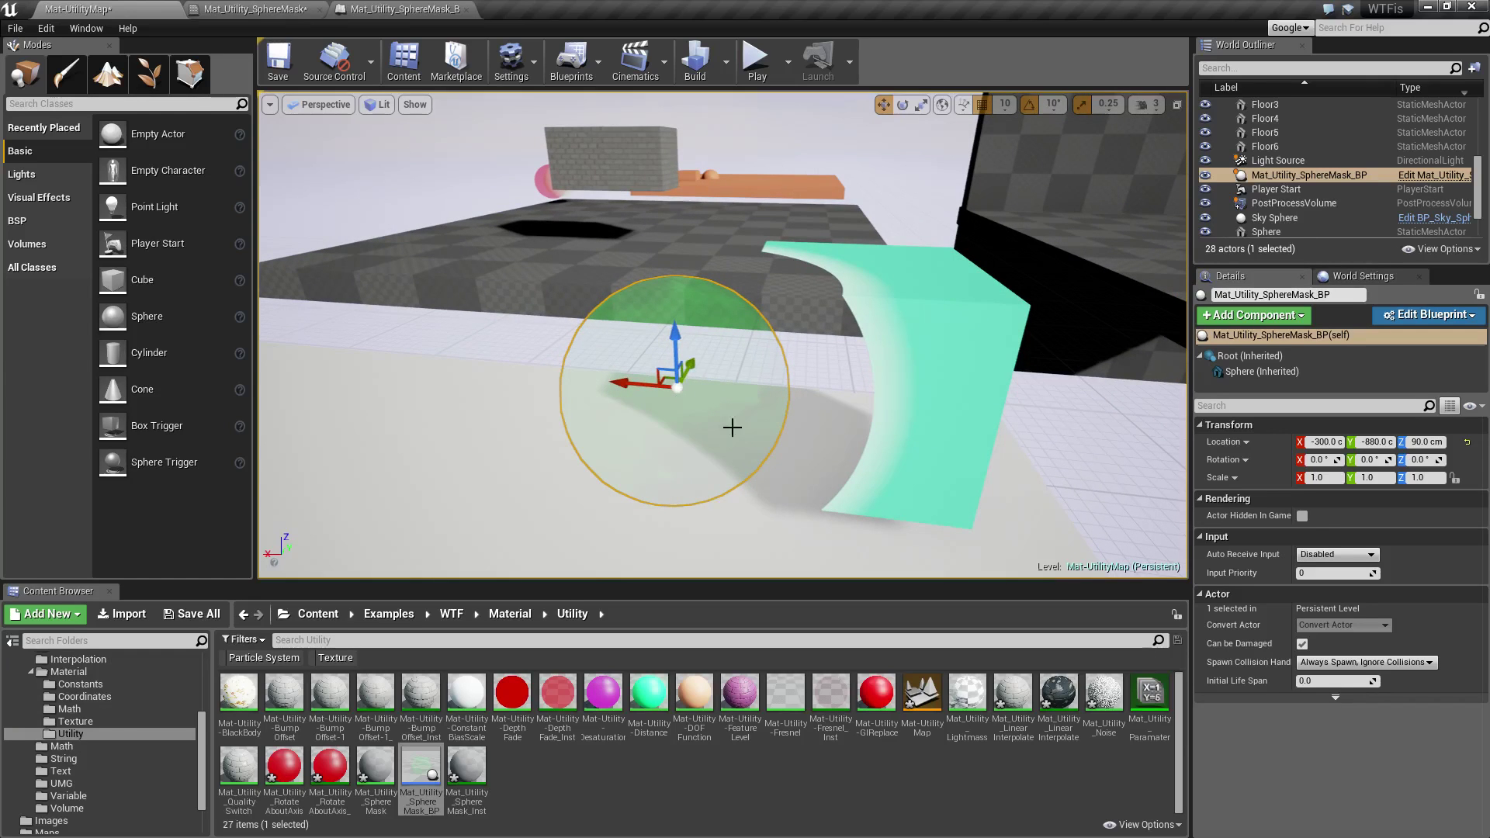
Open the SphereMask material instance and adjust its Radius and Hardness until the cube's cutout matches the sphere with a crisp edge.
click(404, 8)
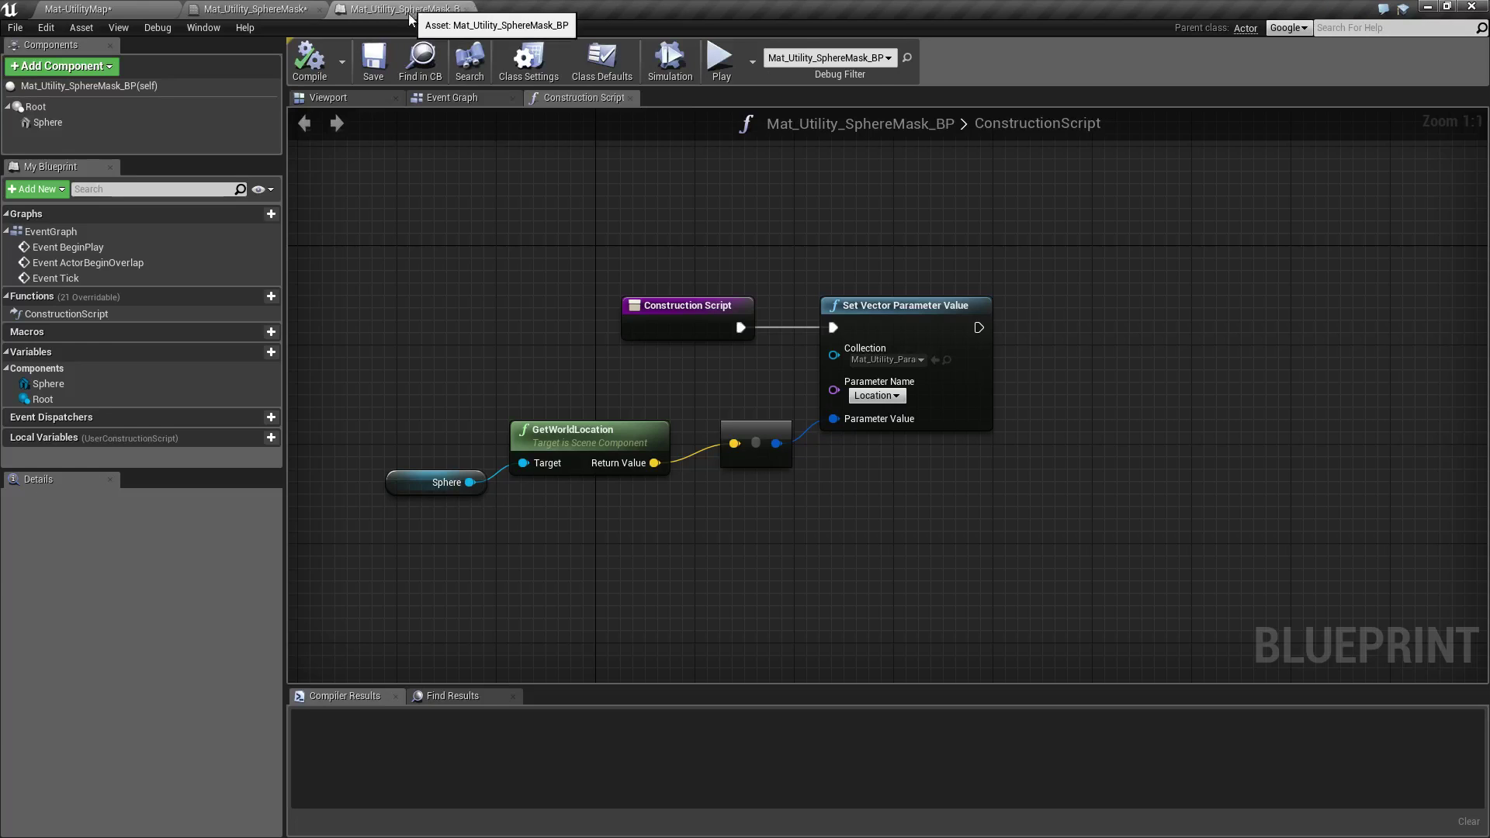
click(77, 9)
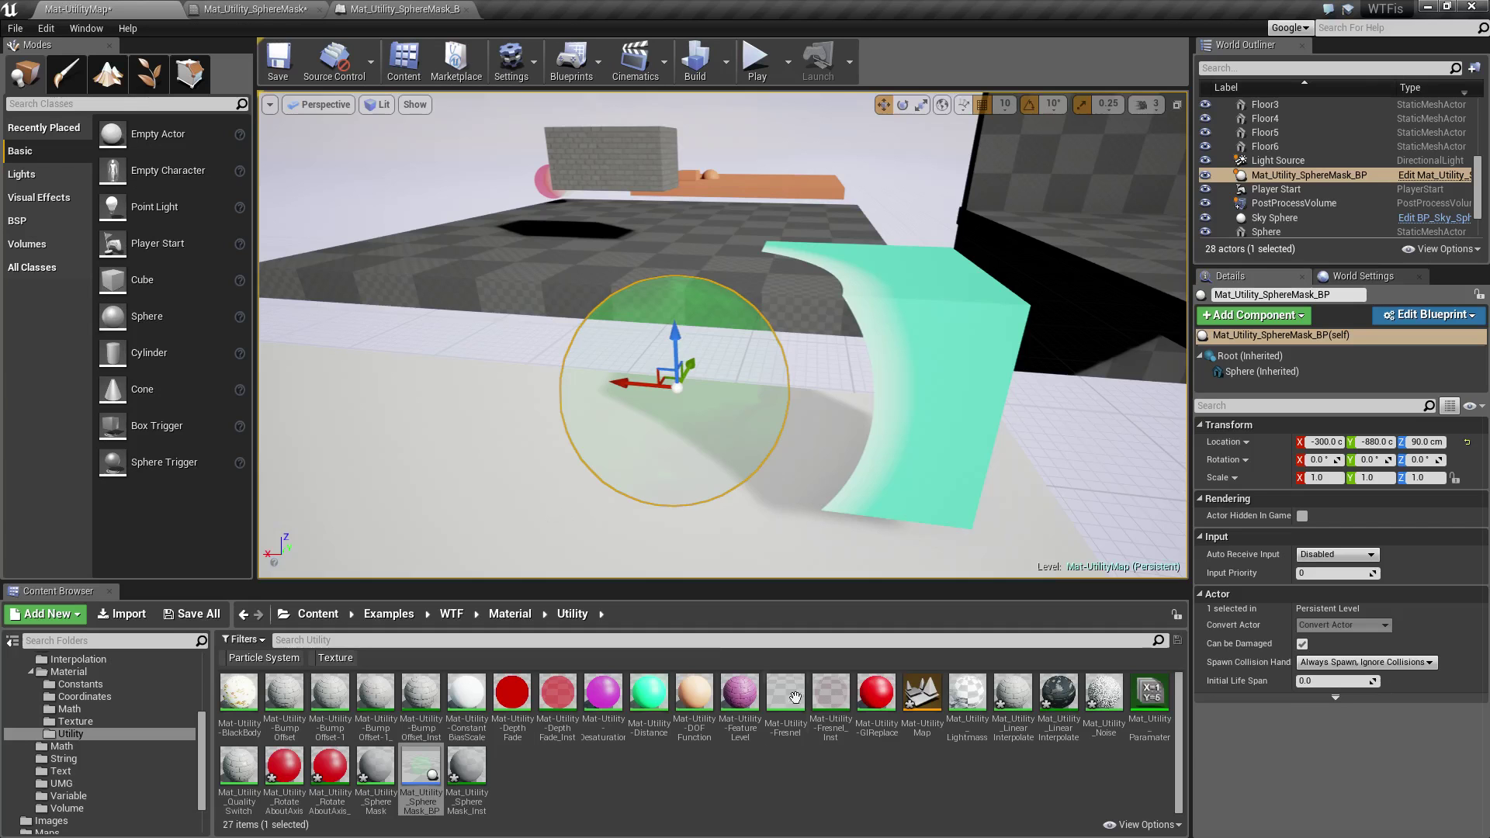
double_click(467, 767)
drag(1227, 67, 1489, 66)
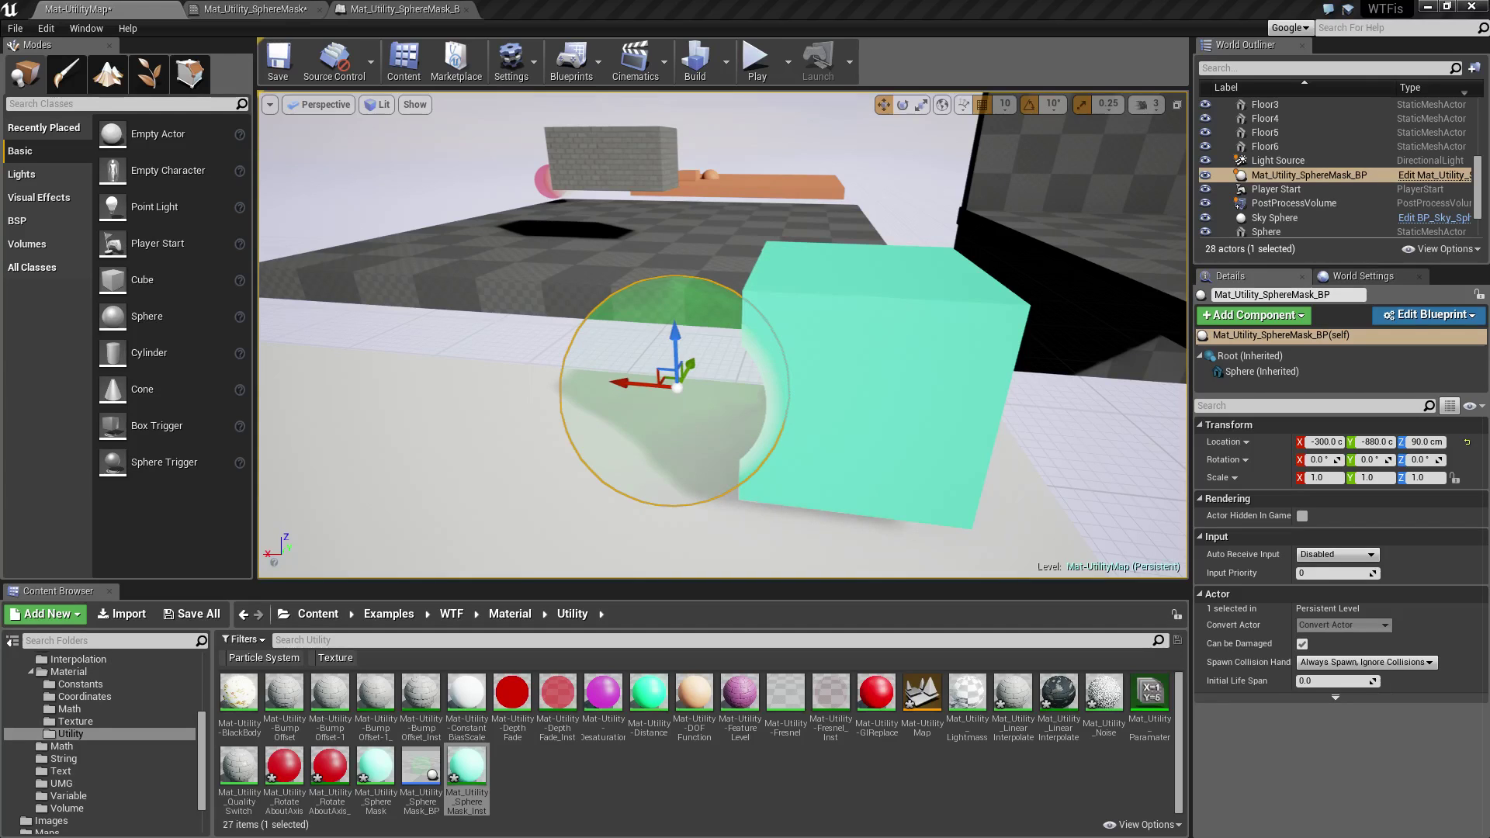
right_drag(924, 404, 955, 415)
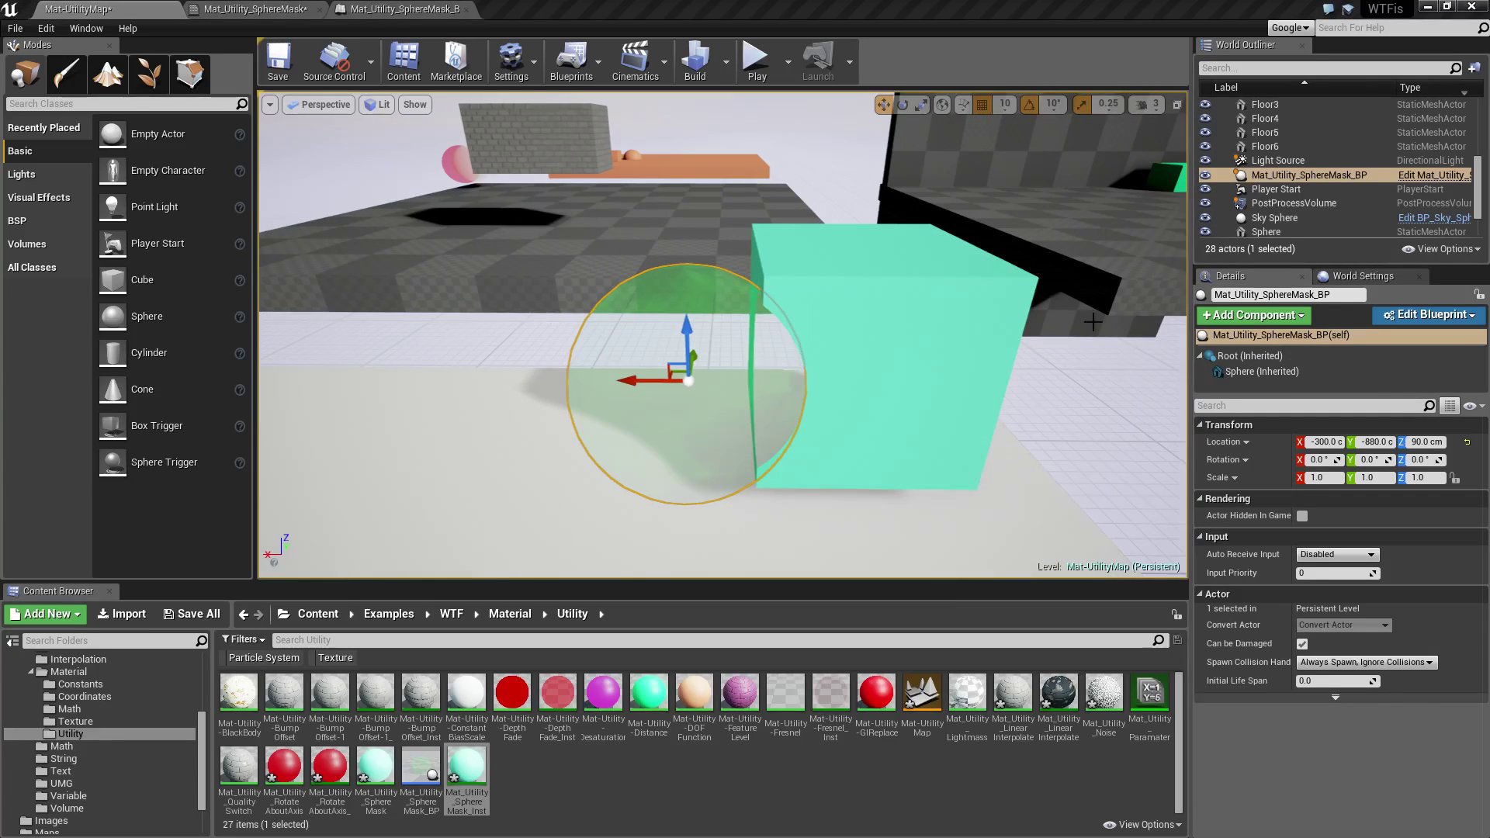
right_drag(856, 450, 696, 439)
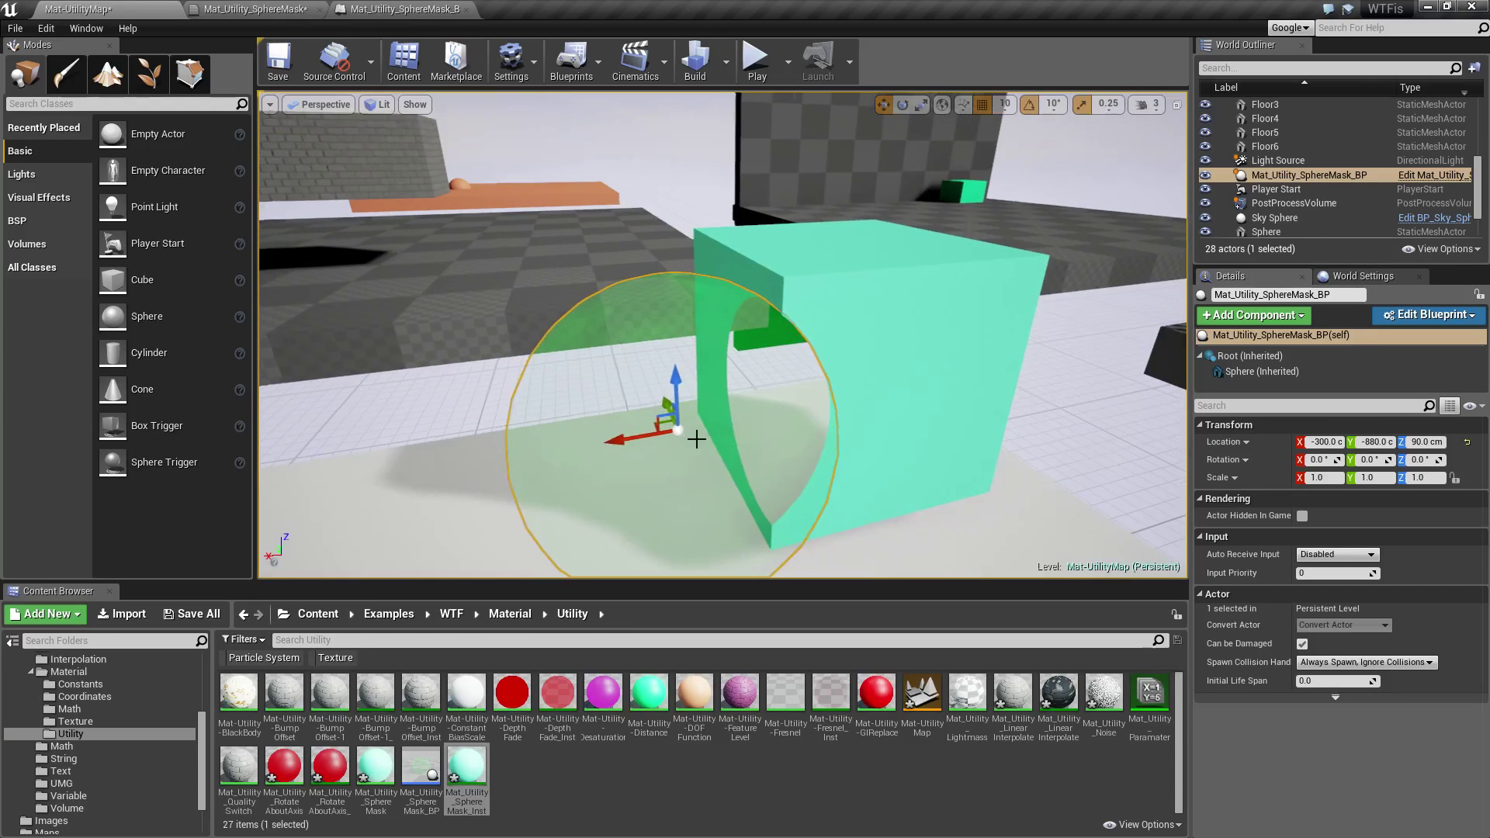
Move the sphere into the cube, first to X -330 cm and further to X -350, Y -840 cm.
drag(625, 443, 724, 445)
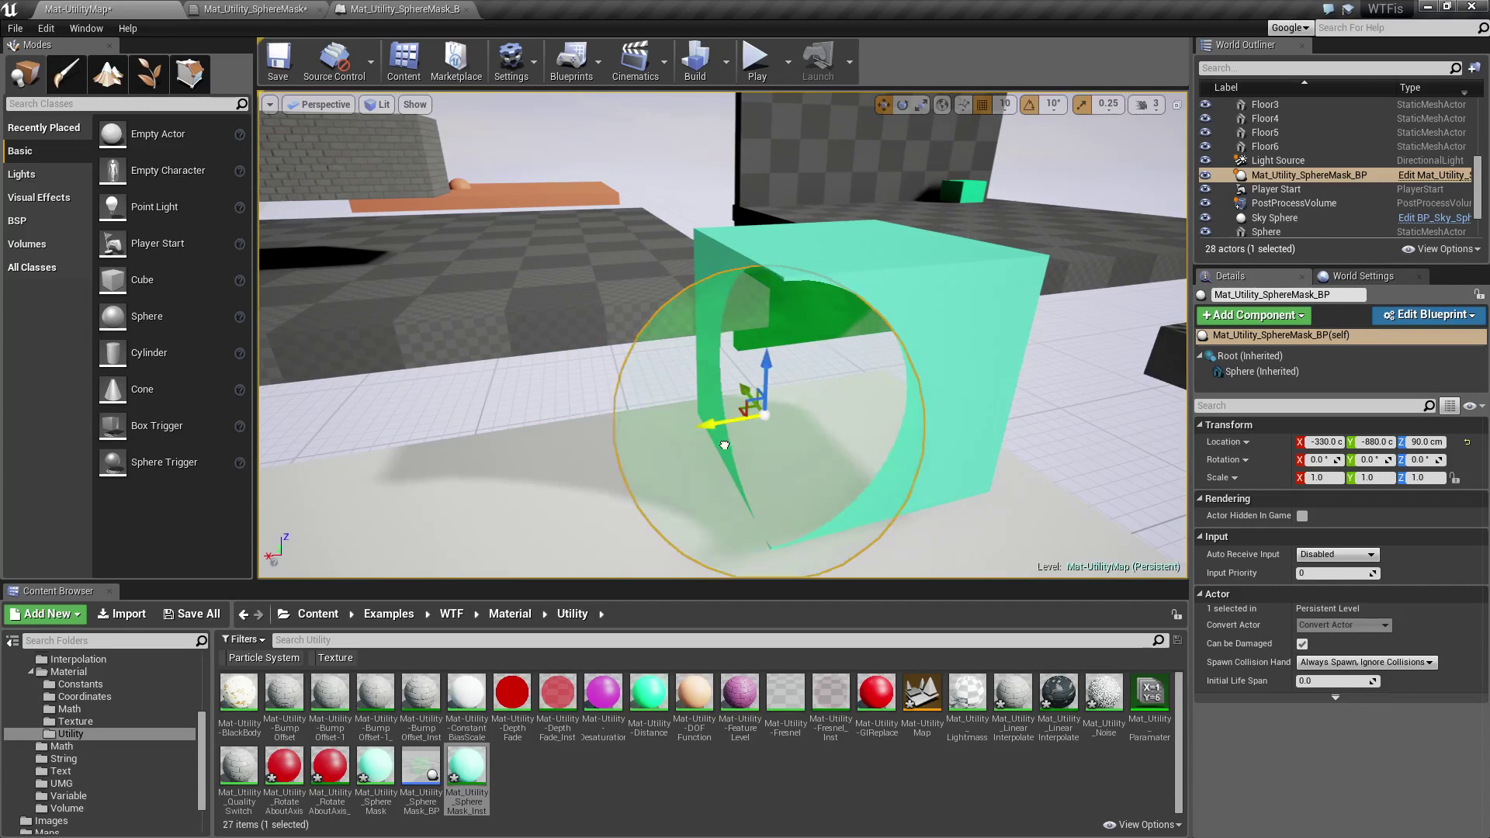
mouse_move(724, 445)
right_down()
mouse_move(722, 364)
mouse_move(764, 373)
mouse_move(745, 427)
right_up()
mouse_move(614, 342)
right_down()
mouse_move(690, 345)
mouse_move(614, 343)
right_up()
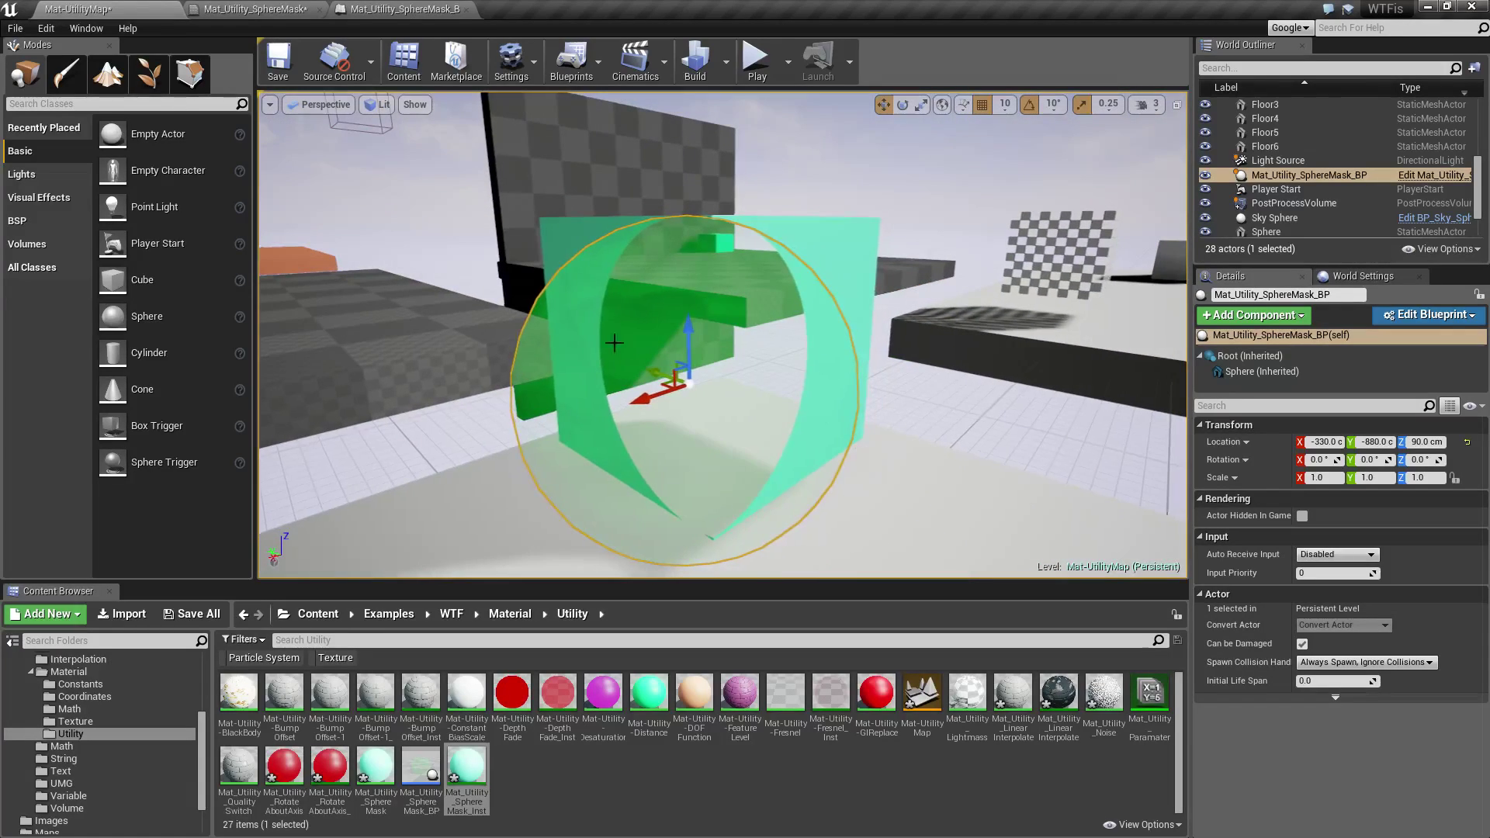
right_drag(982, 453, 858, 466)
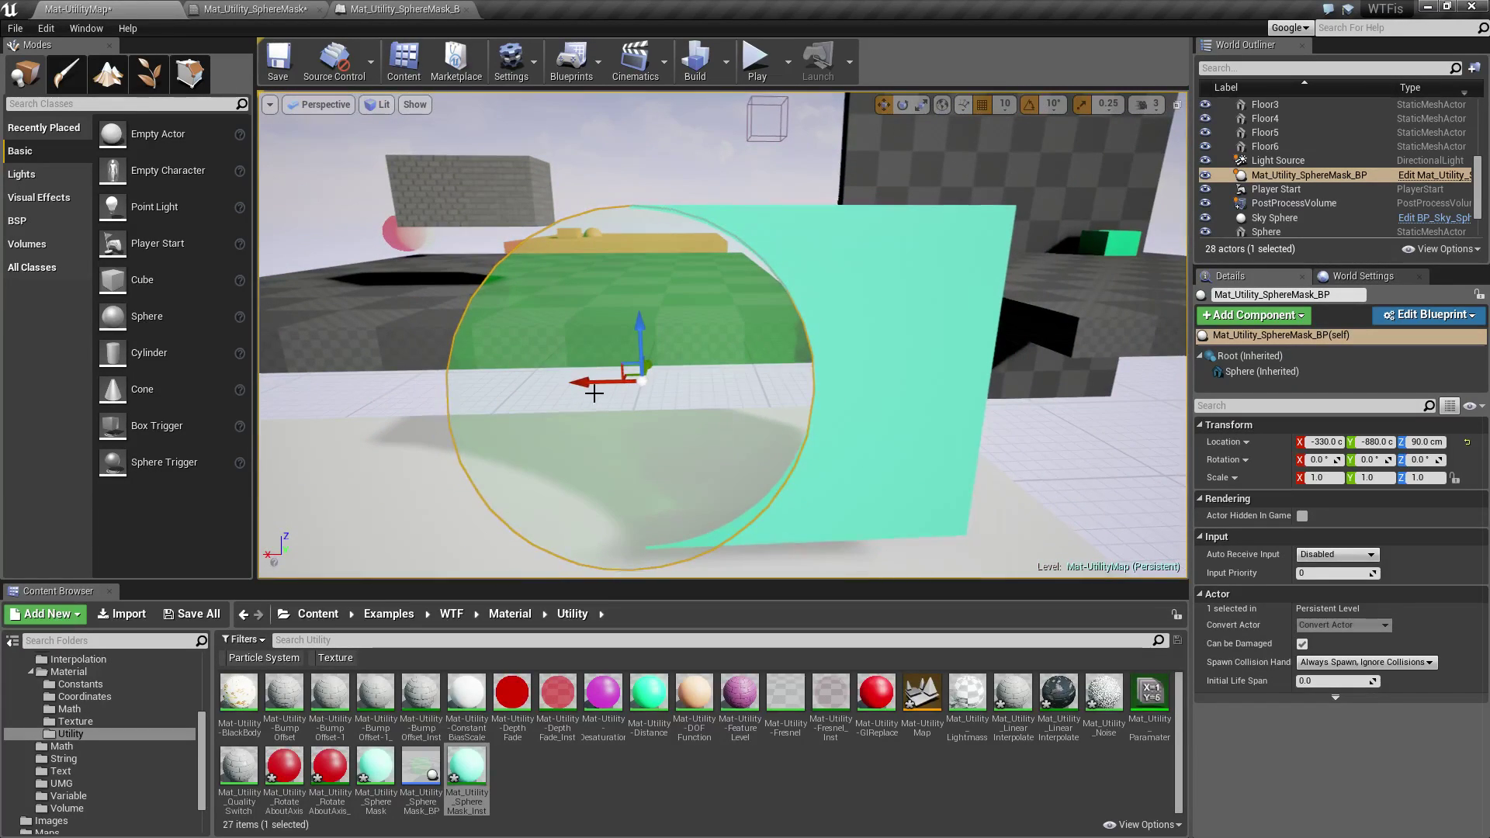
drag(590, 386, 640, 349)
right_drag(781, 432, 943, 415)
drag(637, 350, 525, 354)
right_drag(675, 346, 434, 341)
mouse_move(852, 412)
right_down()
mouse_move(1008, 423)
mouse_move(852, 412)
right_up()
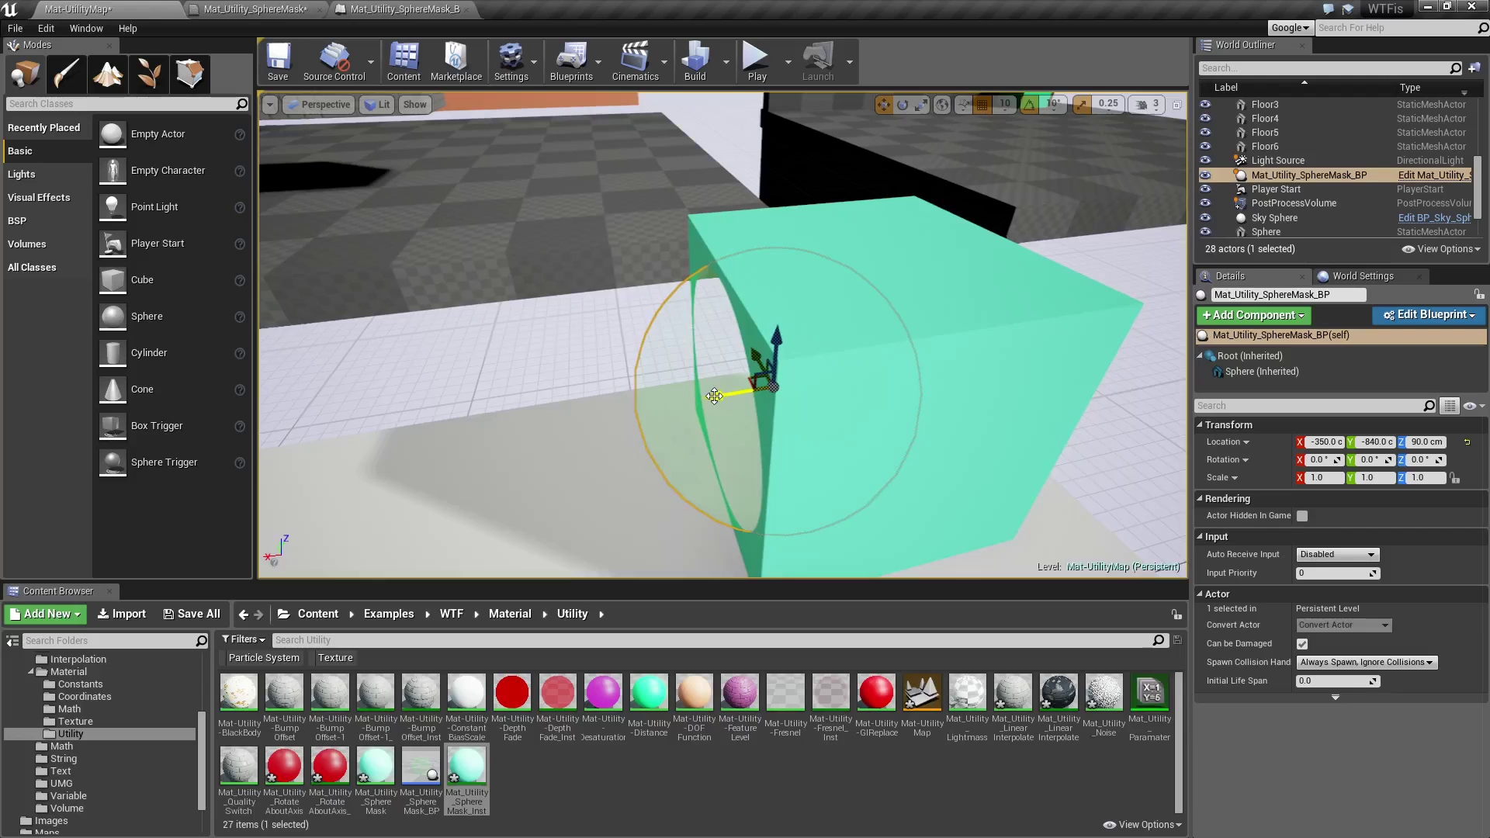
Pull the sphere back along X, shift it to Y -870 and Z 110 cm, and deselect it to inspect the cutout.
drag(714, 396, 646, 434)
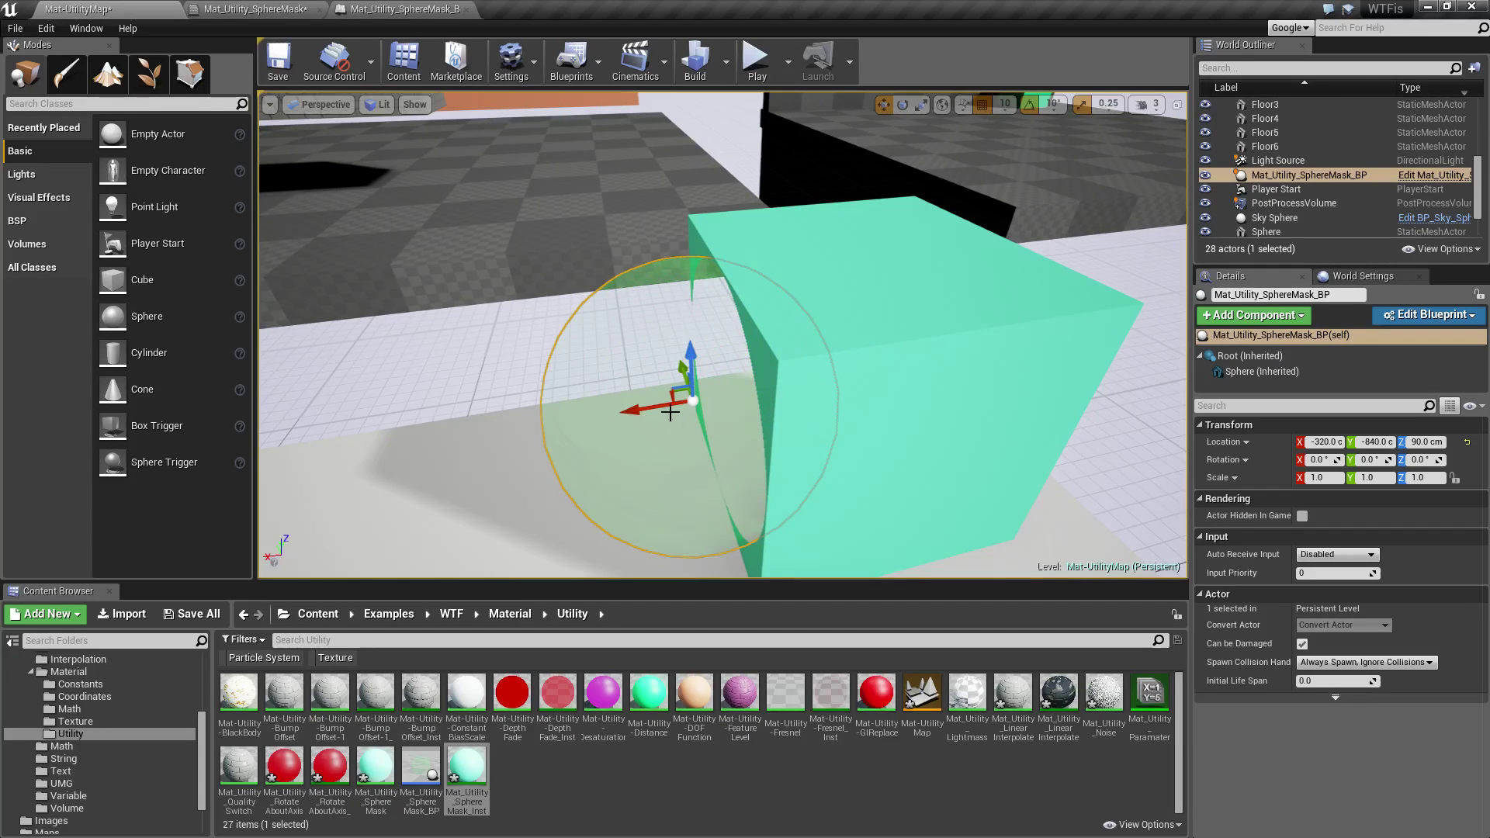
drag(679, 366, 742, 349)
drag(652, 426, 687, 420)
right_drag(915, 442, 1009, 489)
key(Escape)
right_drag(722, 333, 737, 268)
right_drag(822, 431, 869, 504)
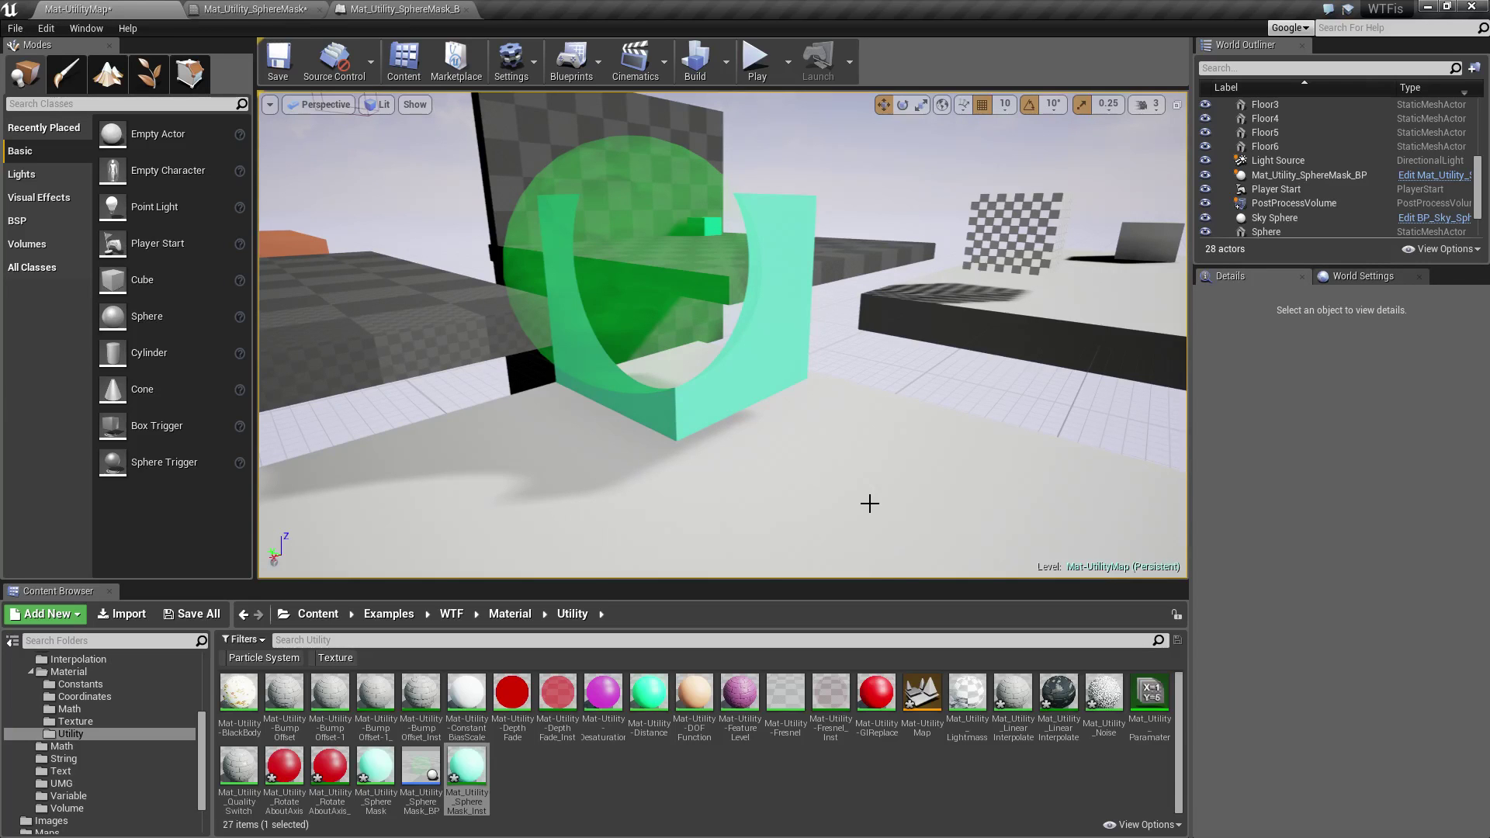
right_drag(861, 417, 818, 416)
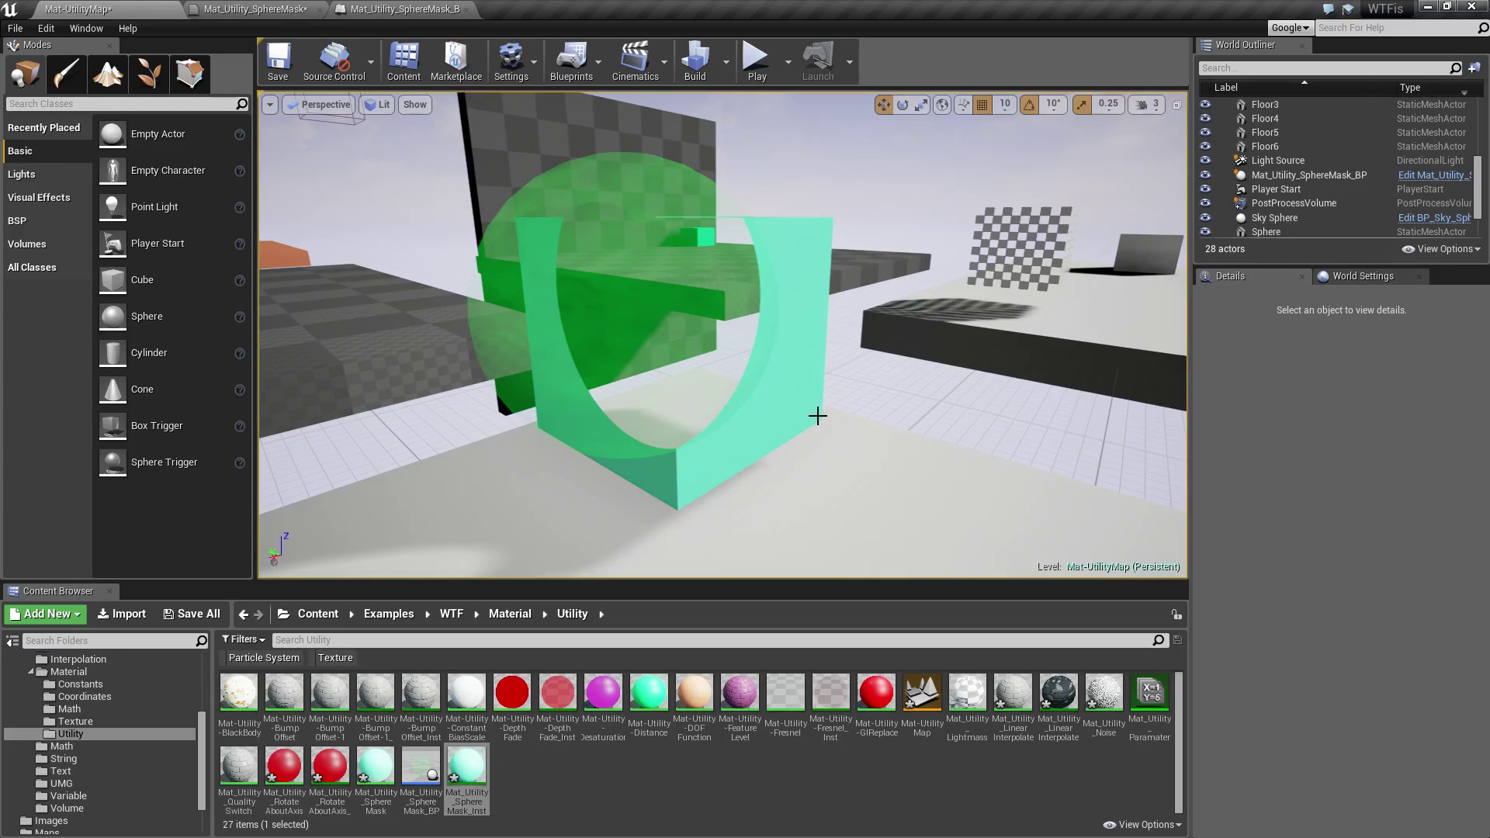
right_drag(869, 406, 791, 244)
Slide the sphere outward along X to -270 cm, frame it and deselect it to inspect the cut cube.
click(778, 268)
drag(688, 321, 536, 332)
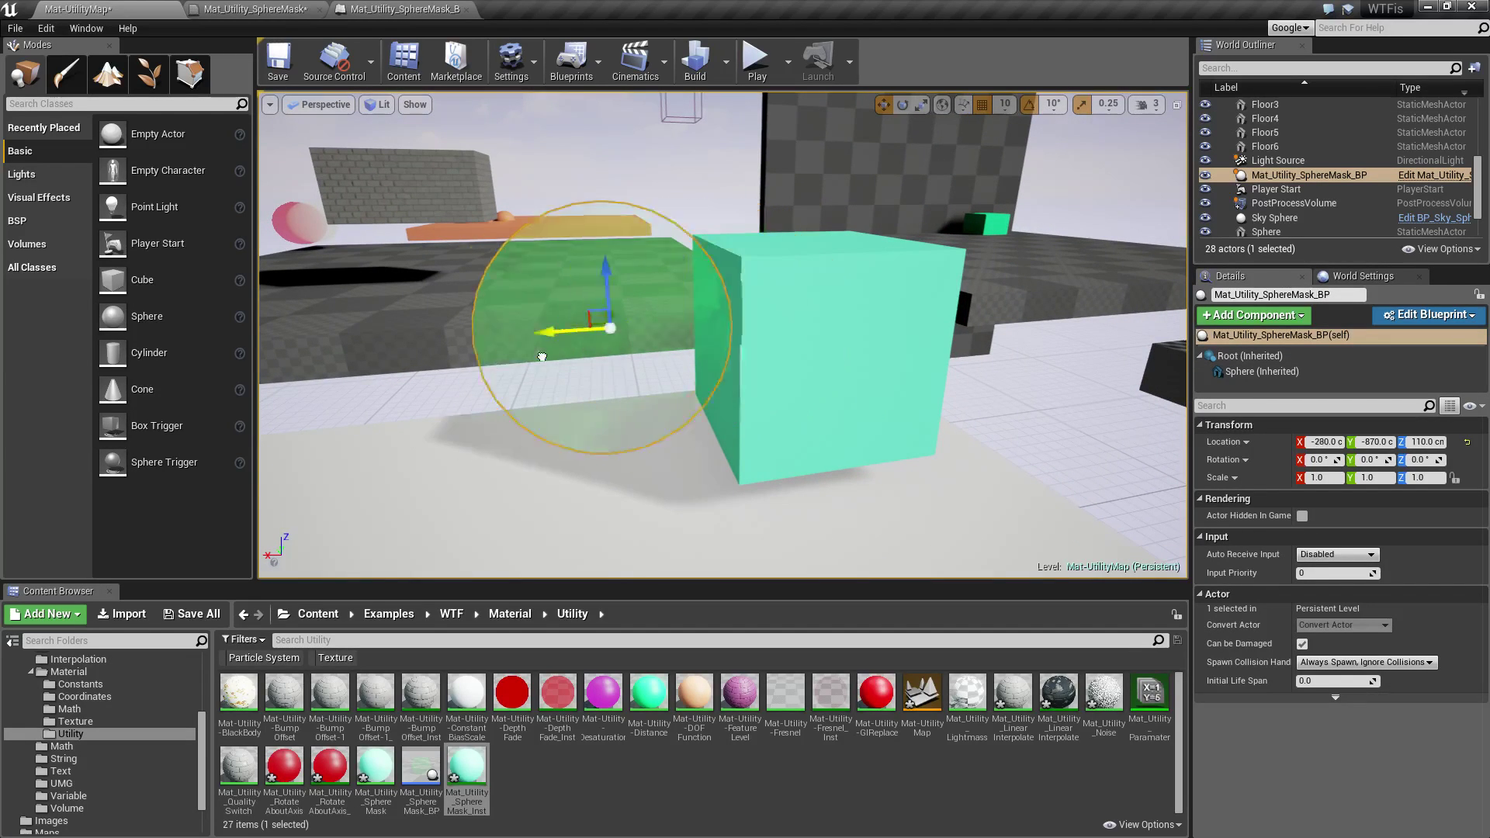
key(f)
right_drag(895, 373, 952, 374)
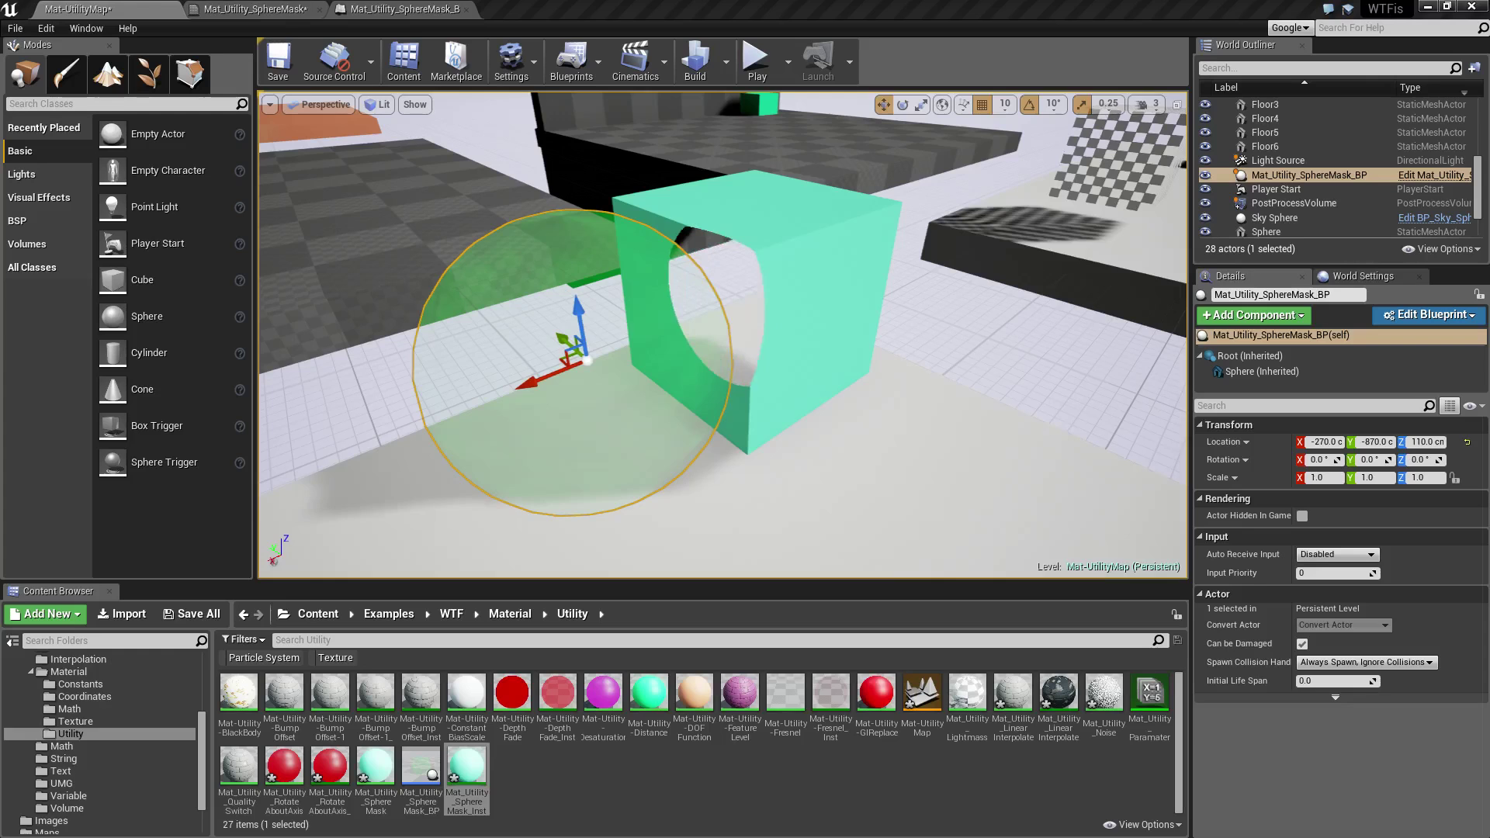
alt+drag(1106, 348, 1058, 352)
key(Escape)
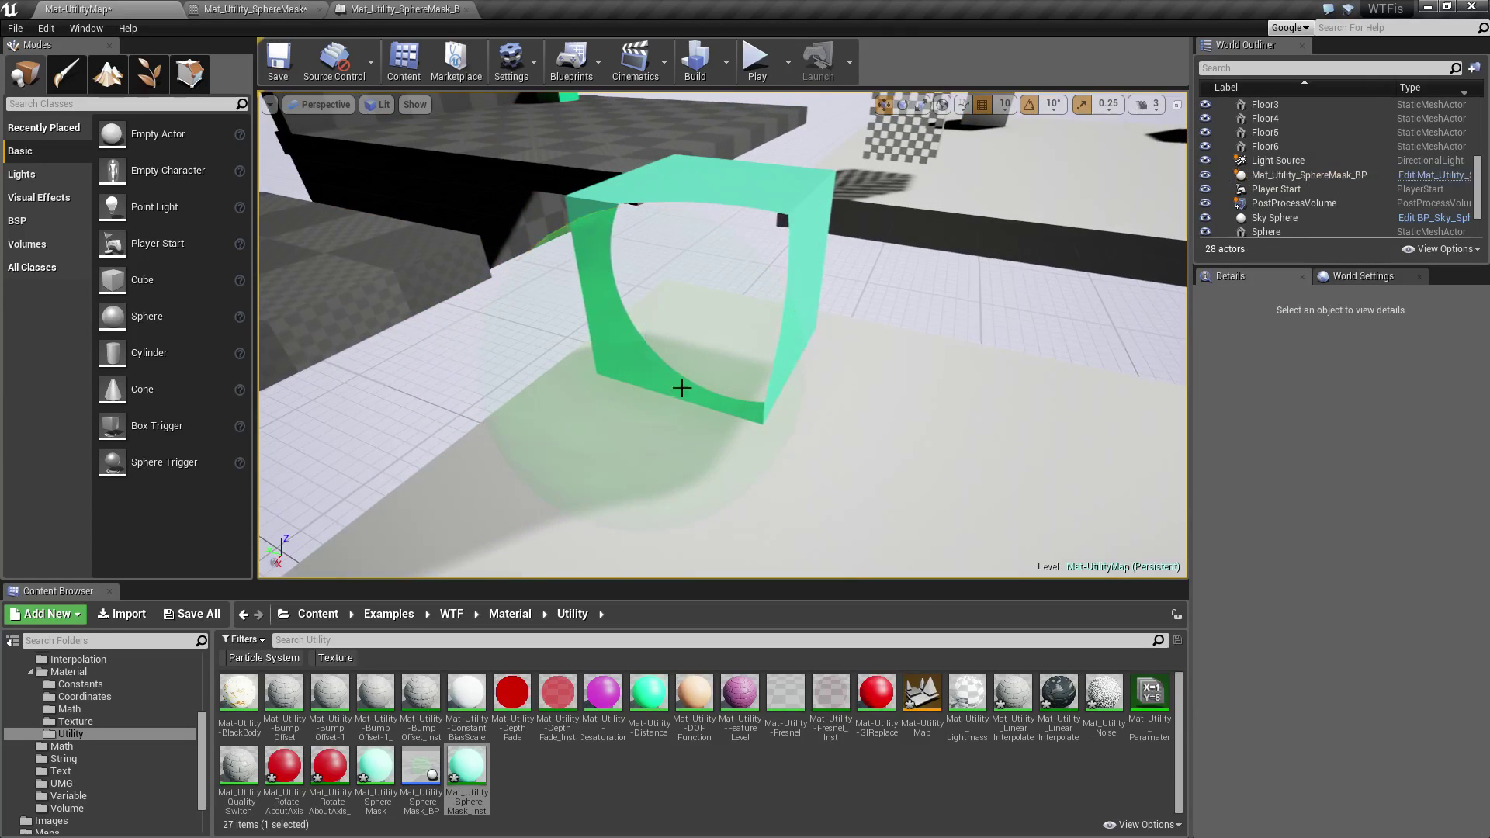
Slide the cube along X to -440 cm and back to -380 cm, and slide the sphere out along X and back.
click(742, 197)
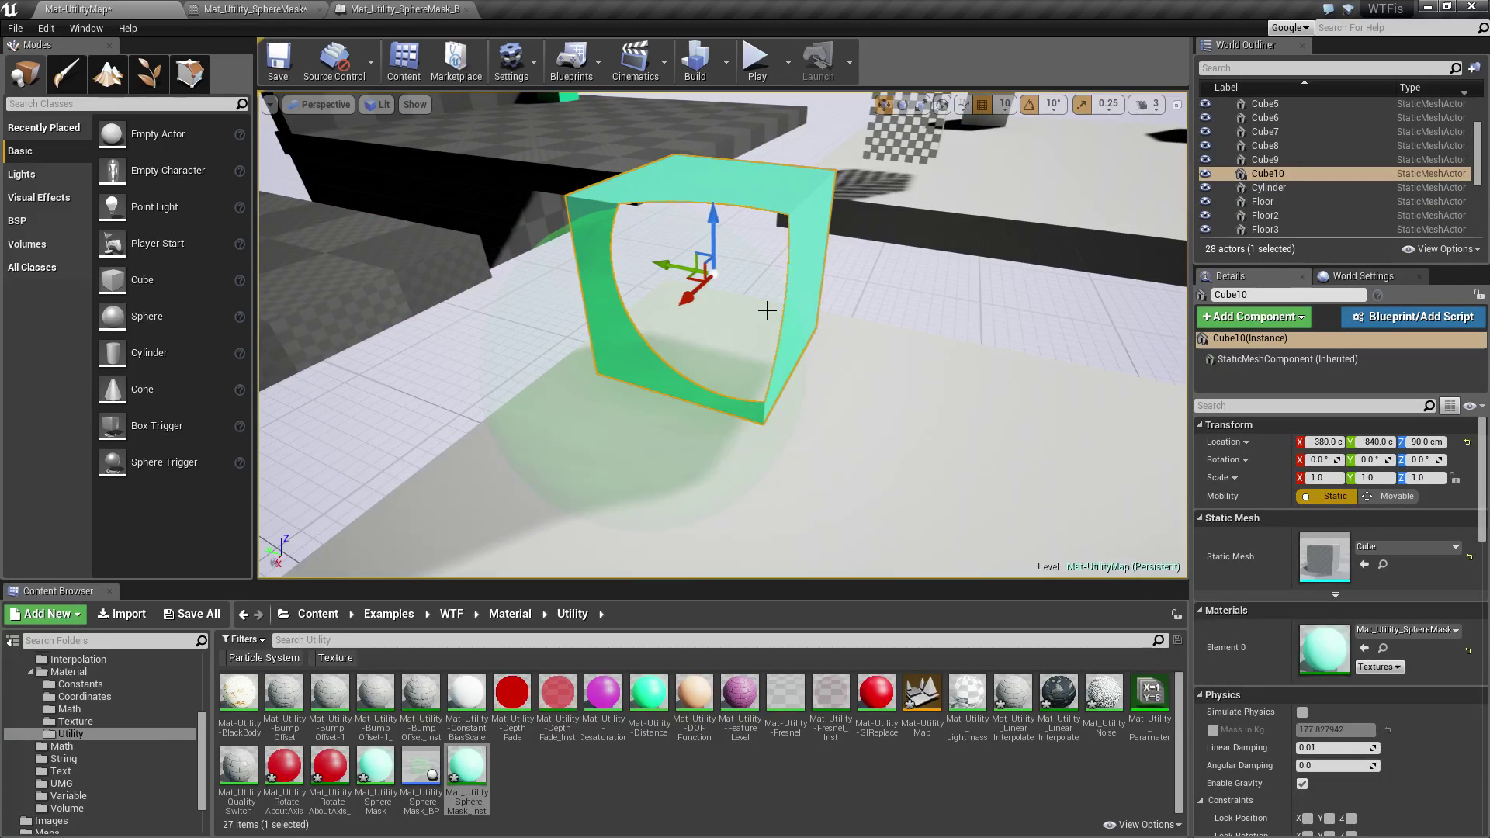
alt+drag(813, 348, 739, 279)
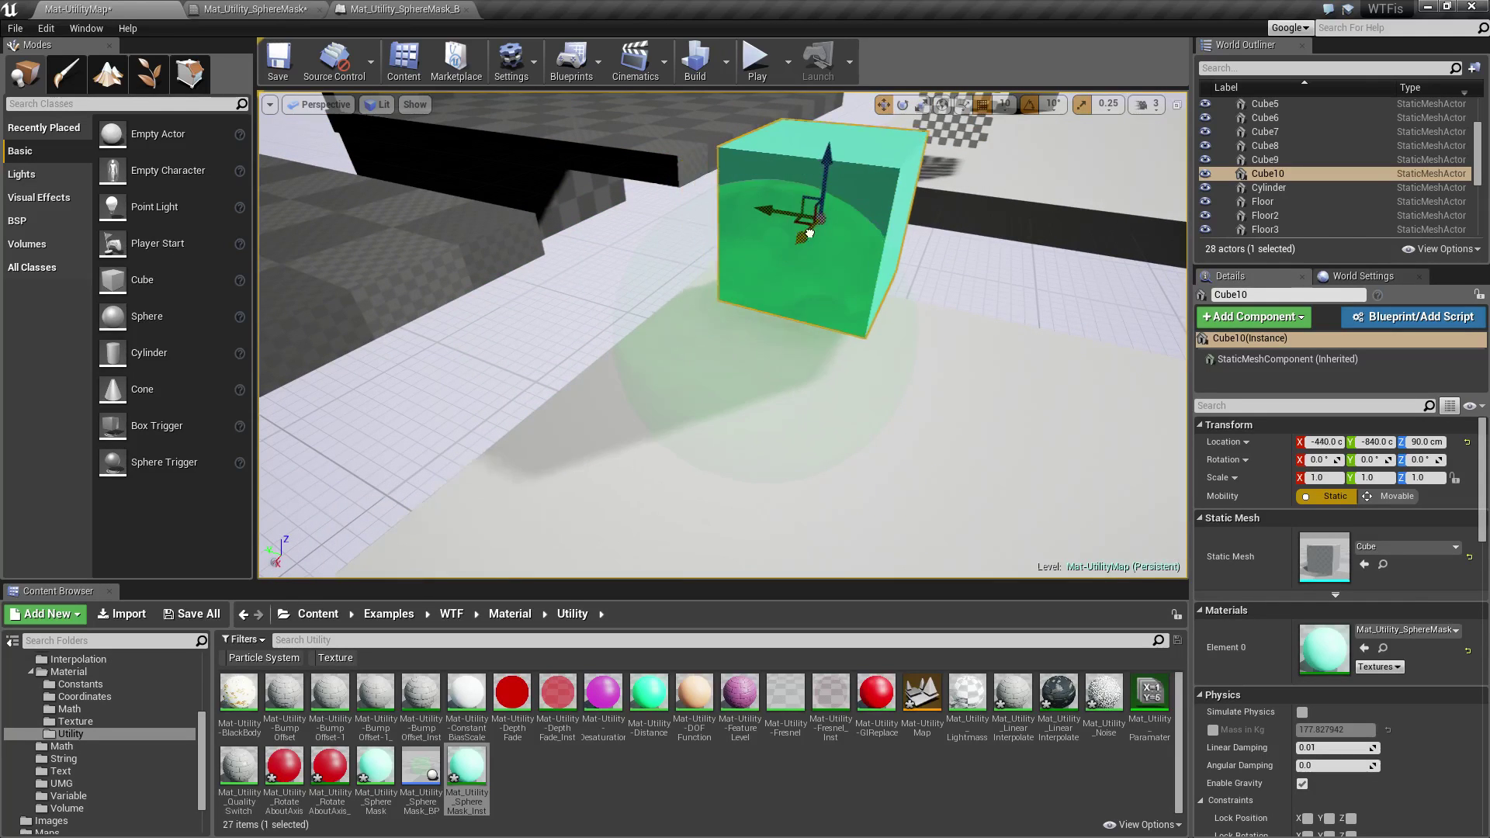
click(777, 393)
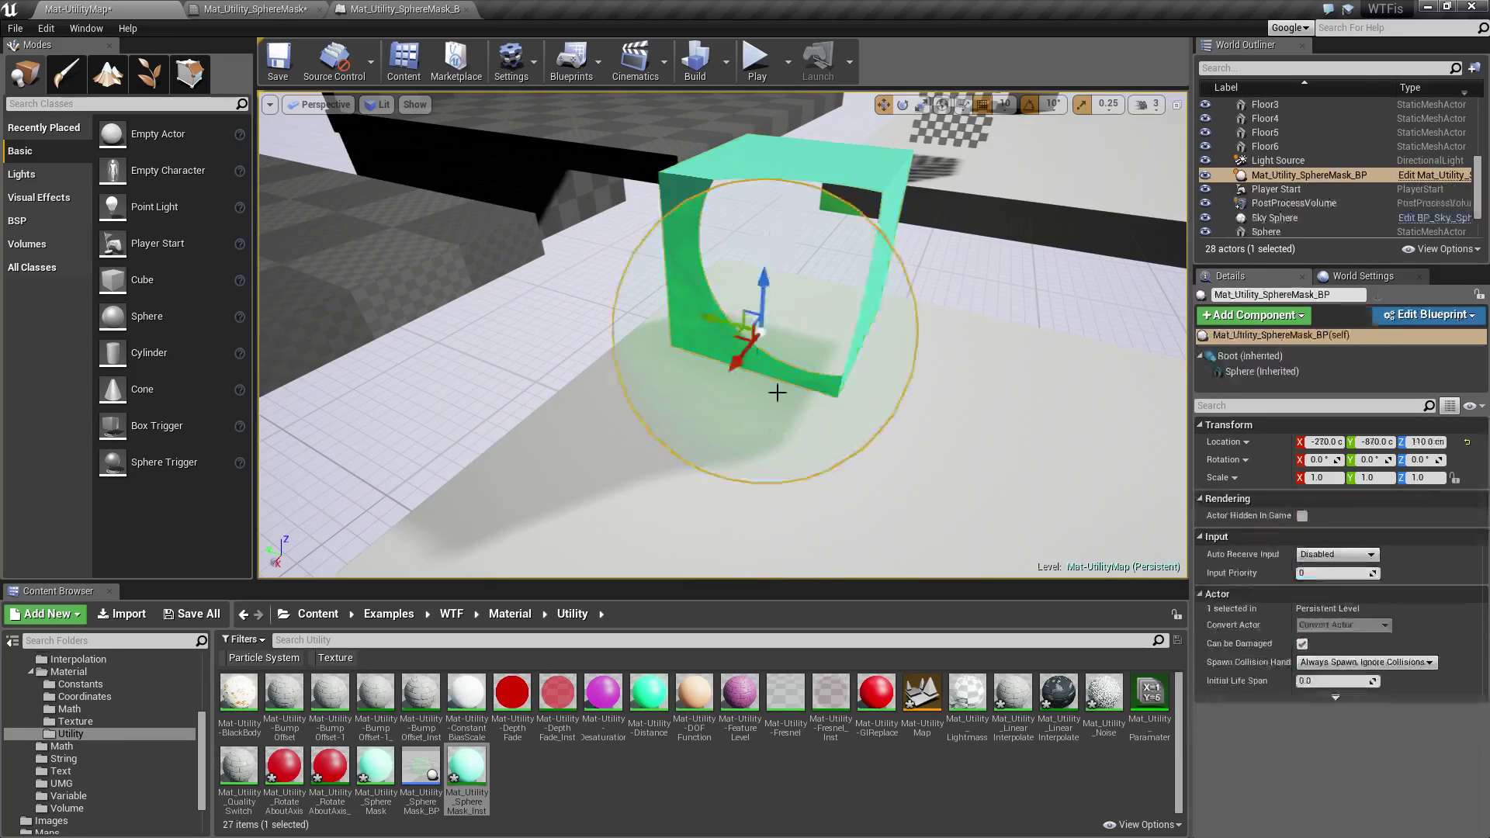
drag(742, 360, 805, 426)
right_drag(805, 426, 810, 274)
click(809, 274)
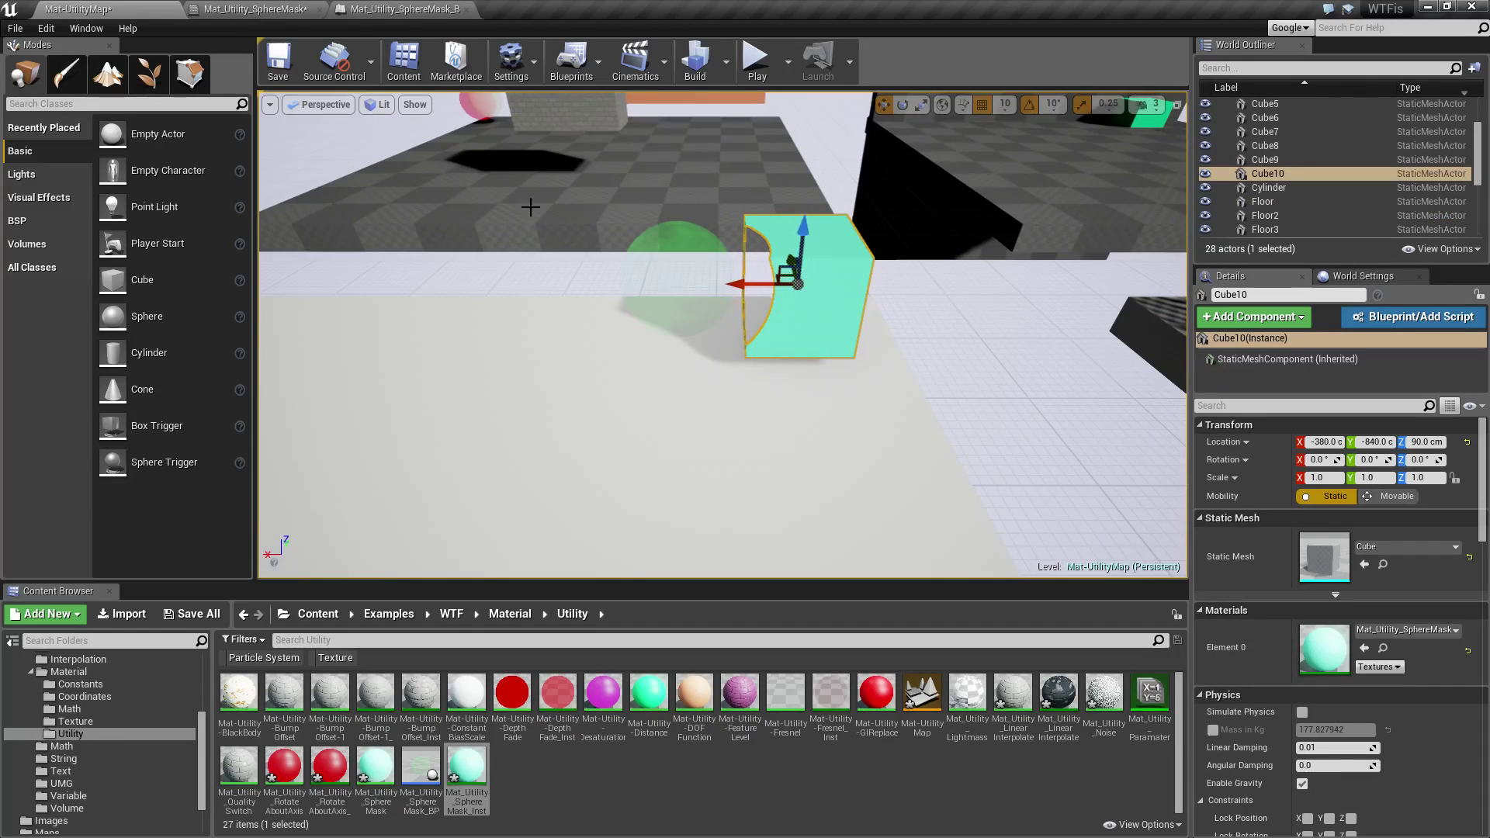
Examine the Mat_Utility_SphereMask graph from the Location parameter and RGB mask through SphereMask to the Emissive Color and Opacity Mask connections.
click(404, 8)
click(276, 6)
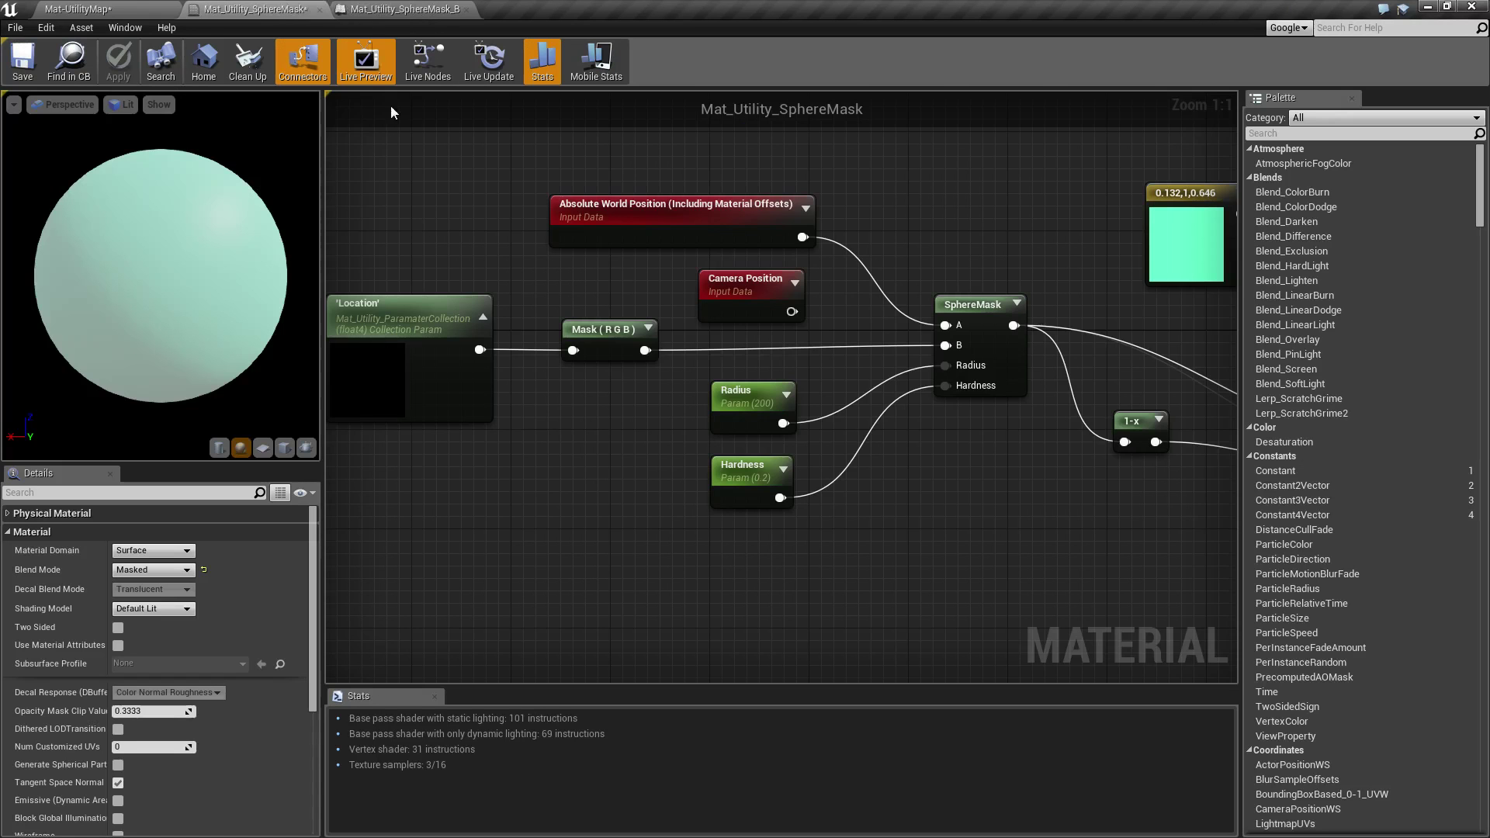
right_drag(329, 262, 463, 212)
drag(463, 209, 767, 393)
click(474, 204)
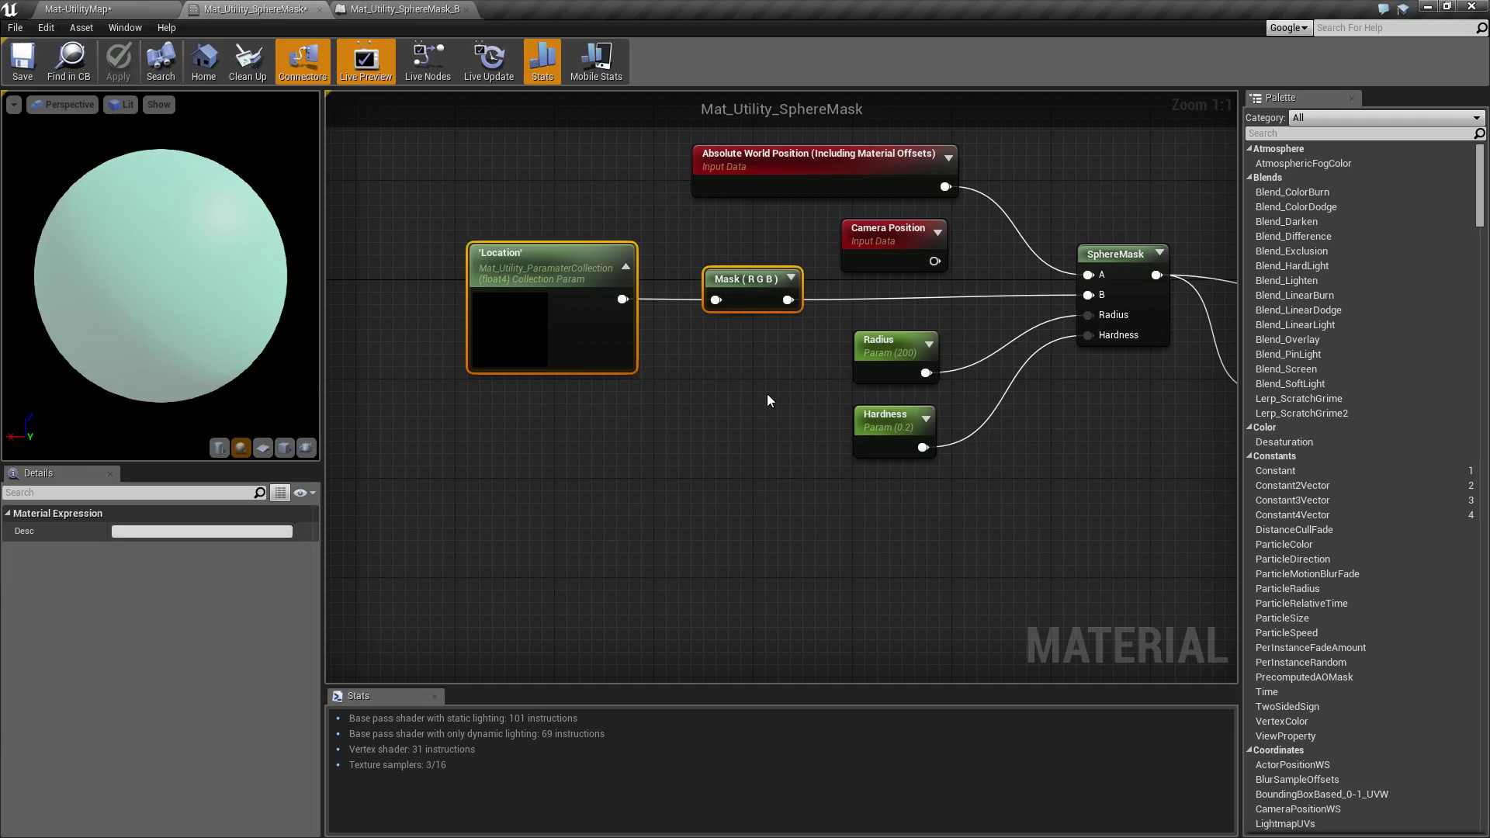
click(767, 393)
right_drag(767, 393, 537, 409)
right_drag(859, 427, 727, 427)
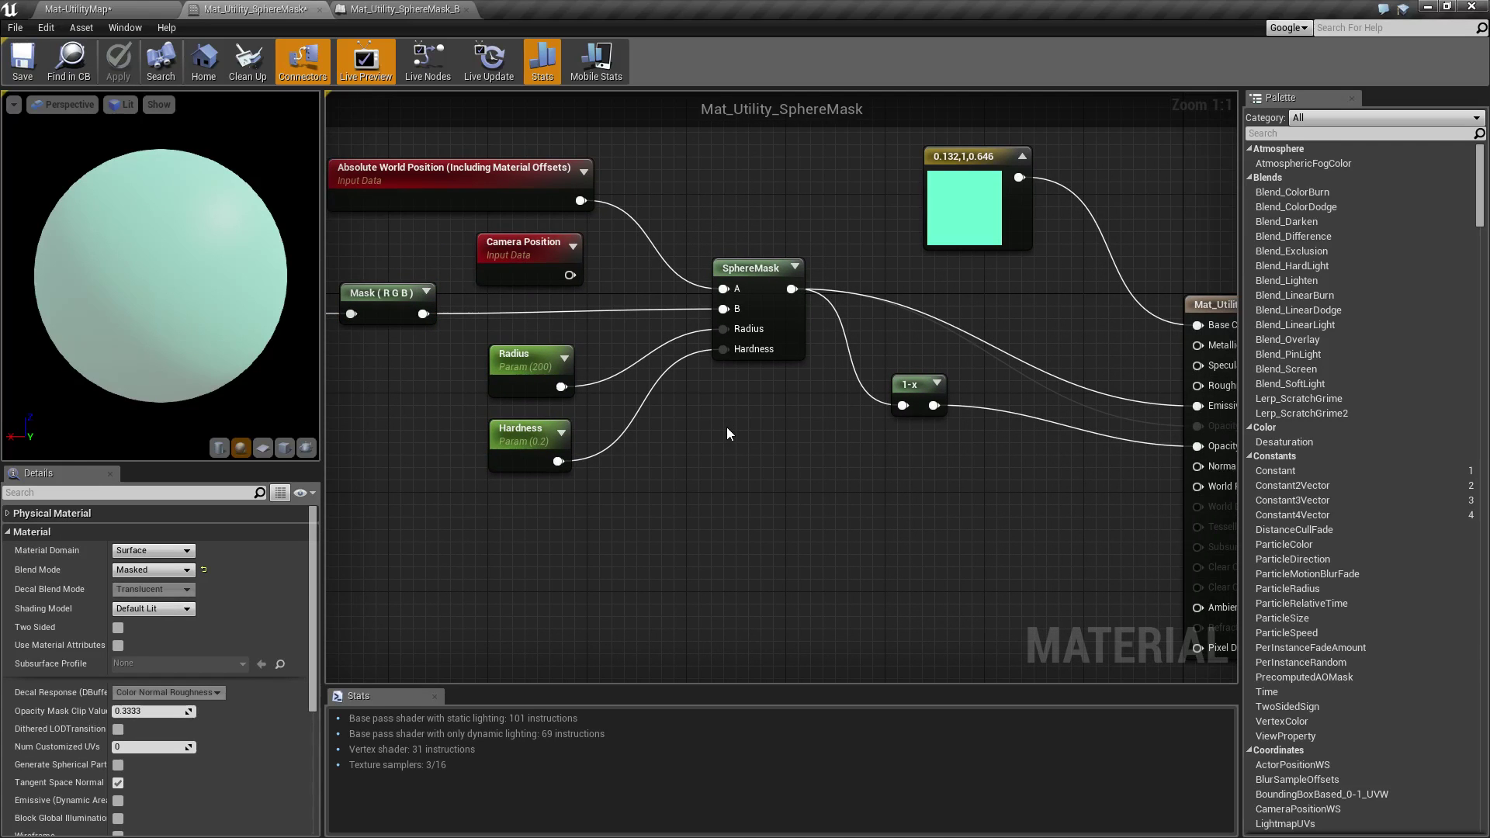
click(756, 265)
mouse_move(882, 516)
right_down()
mouse_move(688, 504)
mouse_move(893, 518)
right_up()
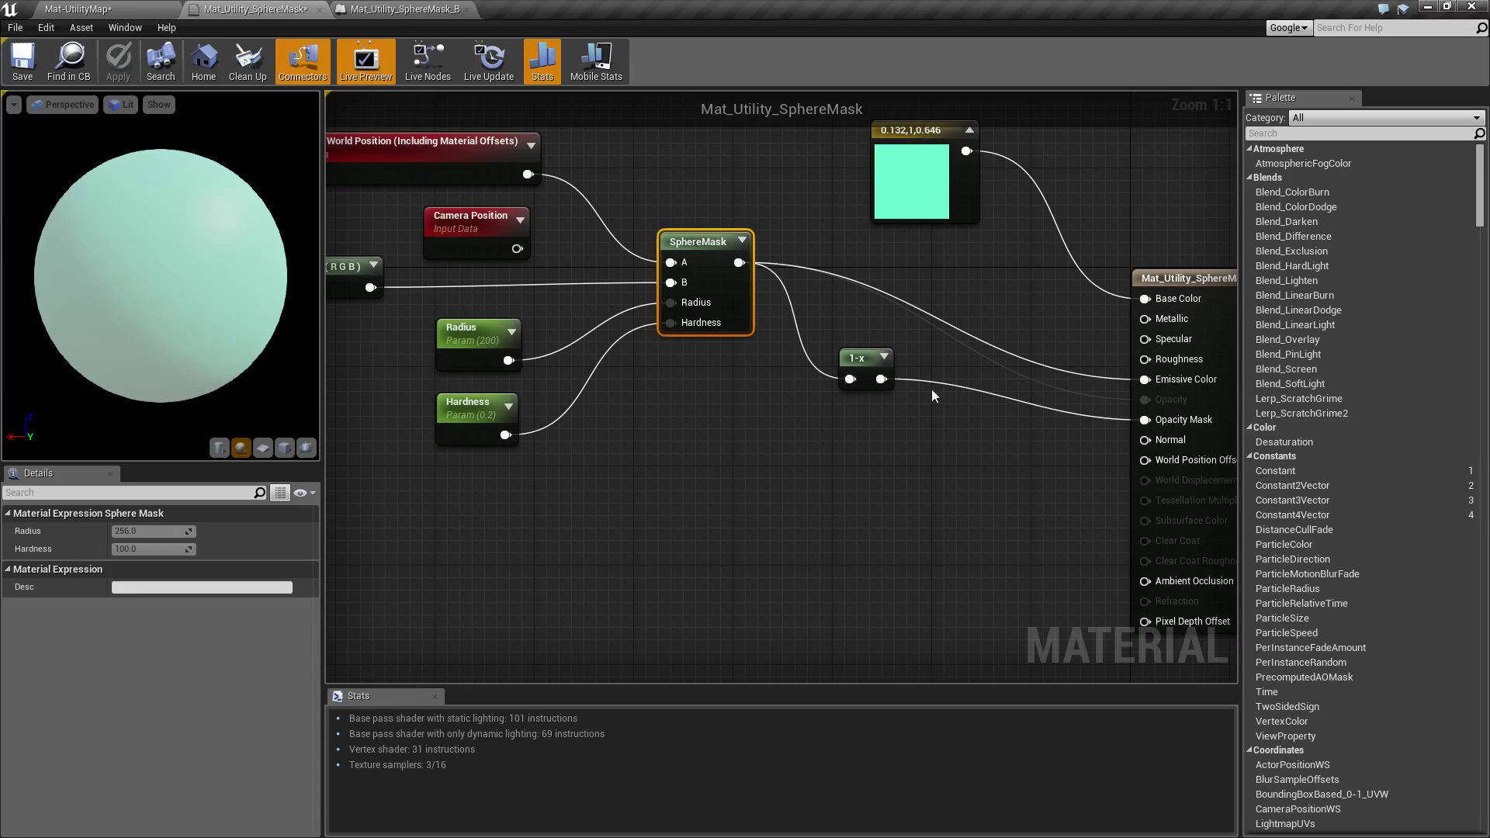
right_drag(1094, 481, 976, 475)
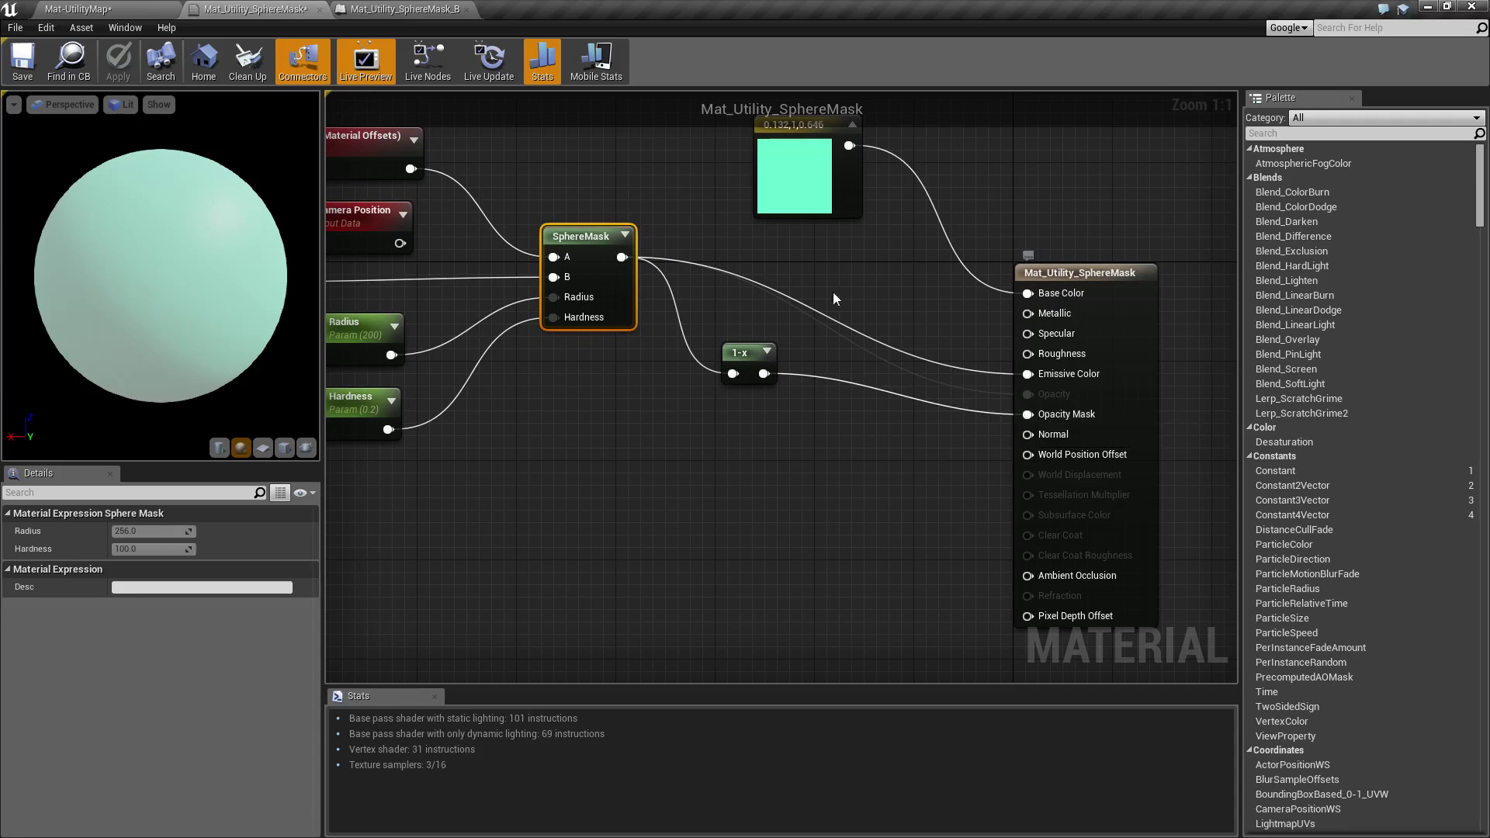
click(1084, 273)
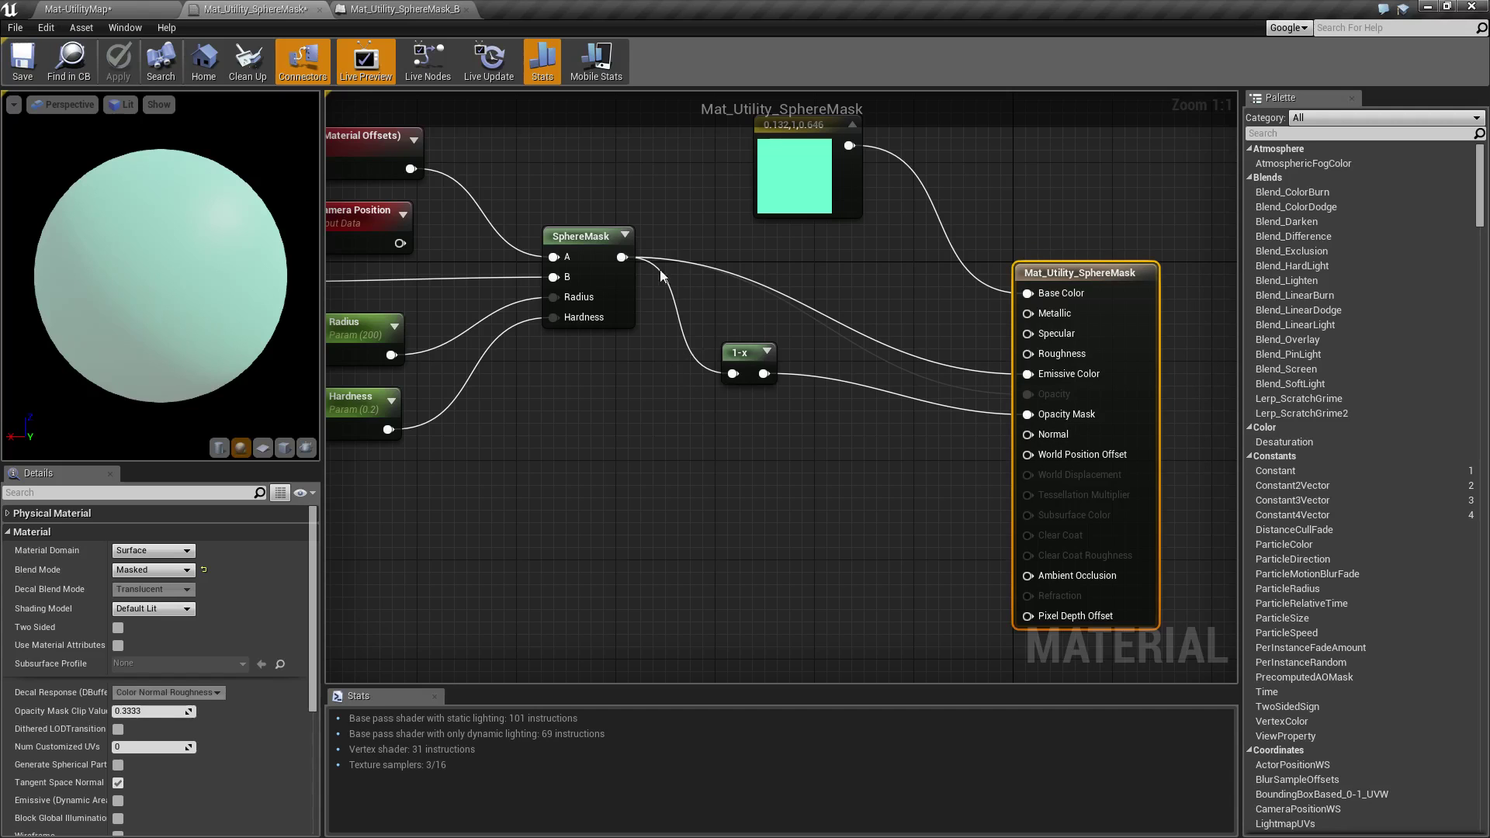
Connect the SphereMask output directly to Opacity Mask, bypassing the 1-x node, disconnect Emissive Color, and apply and save the material.
drag(620, 256, 1028, 414)
drag(739, 352, 709, 386)
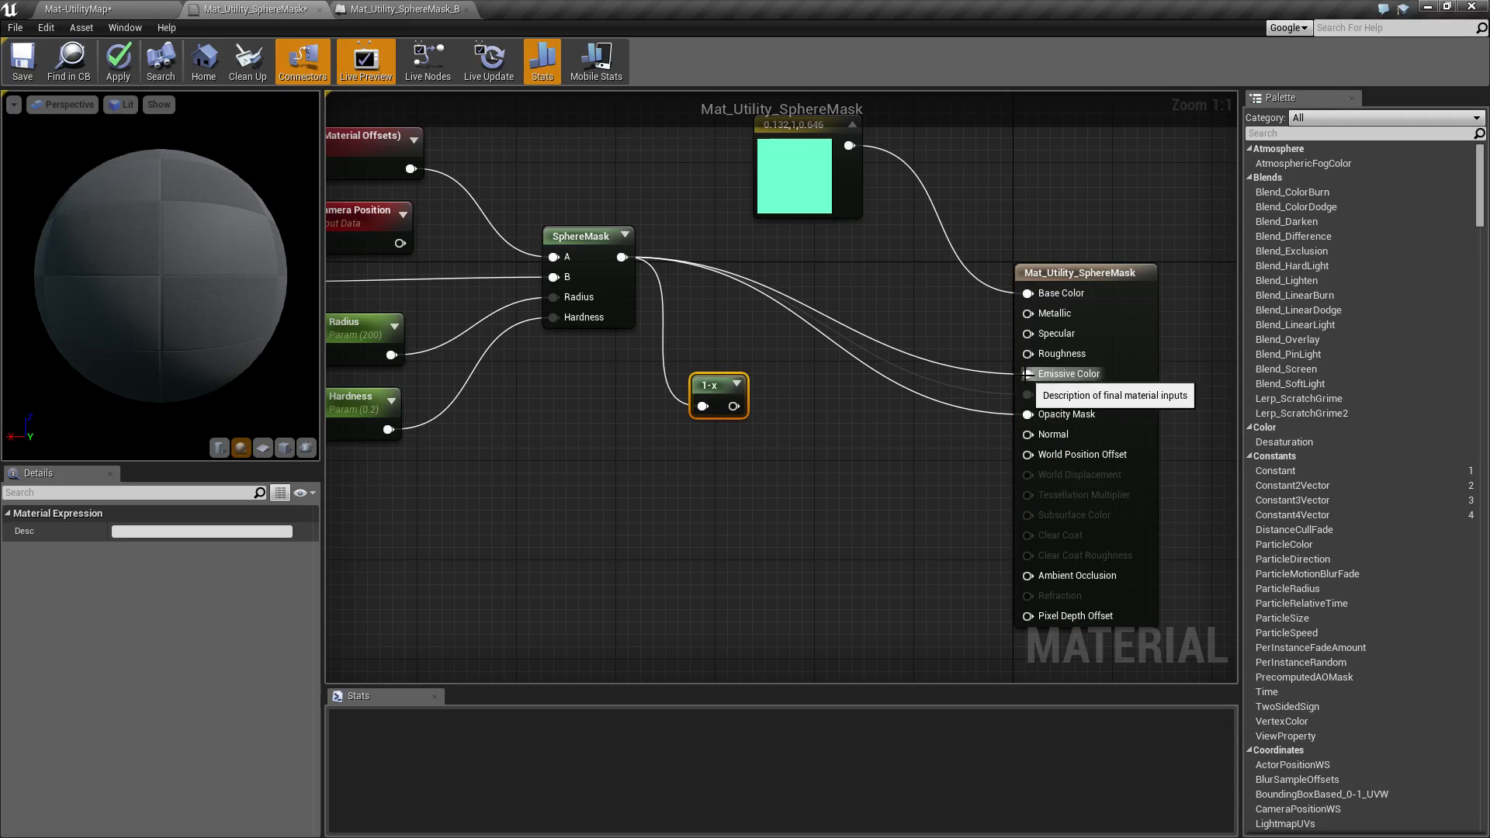
alt+click(1028, 374)
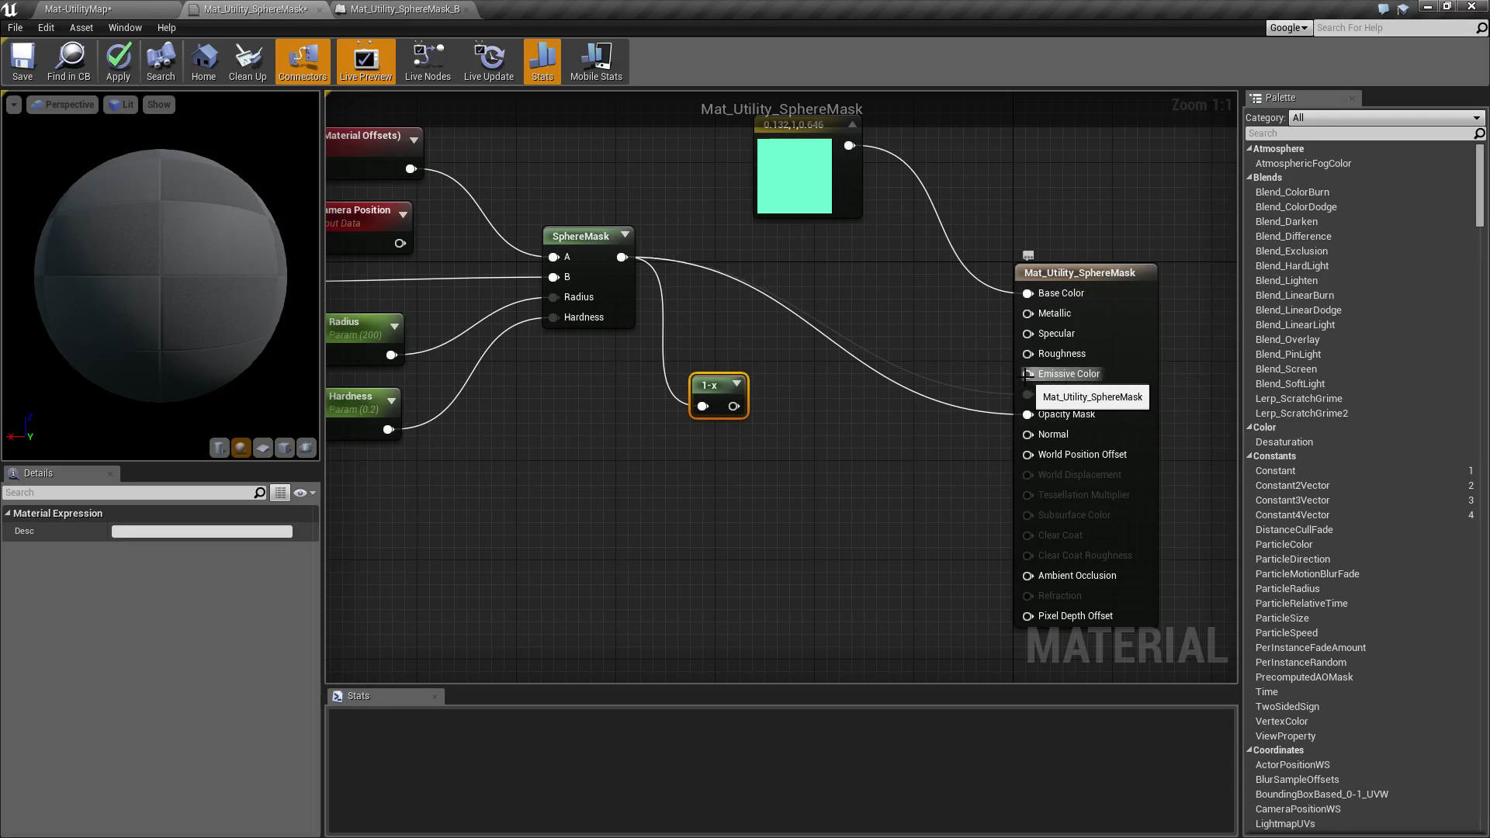
click(116, 59)
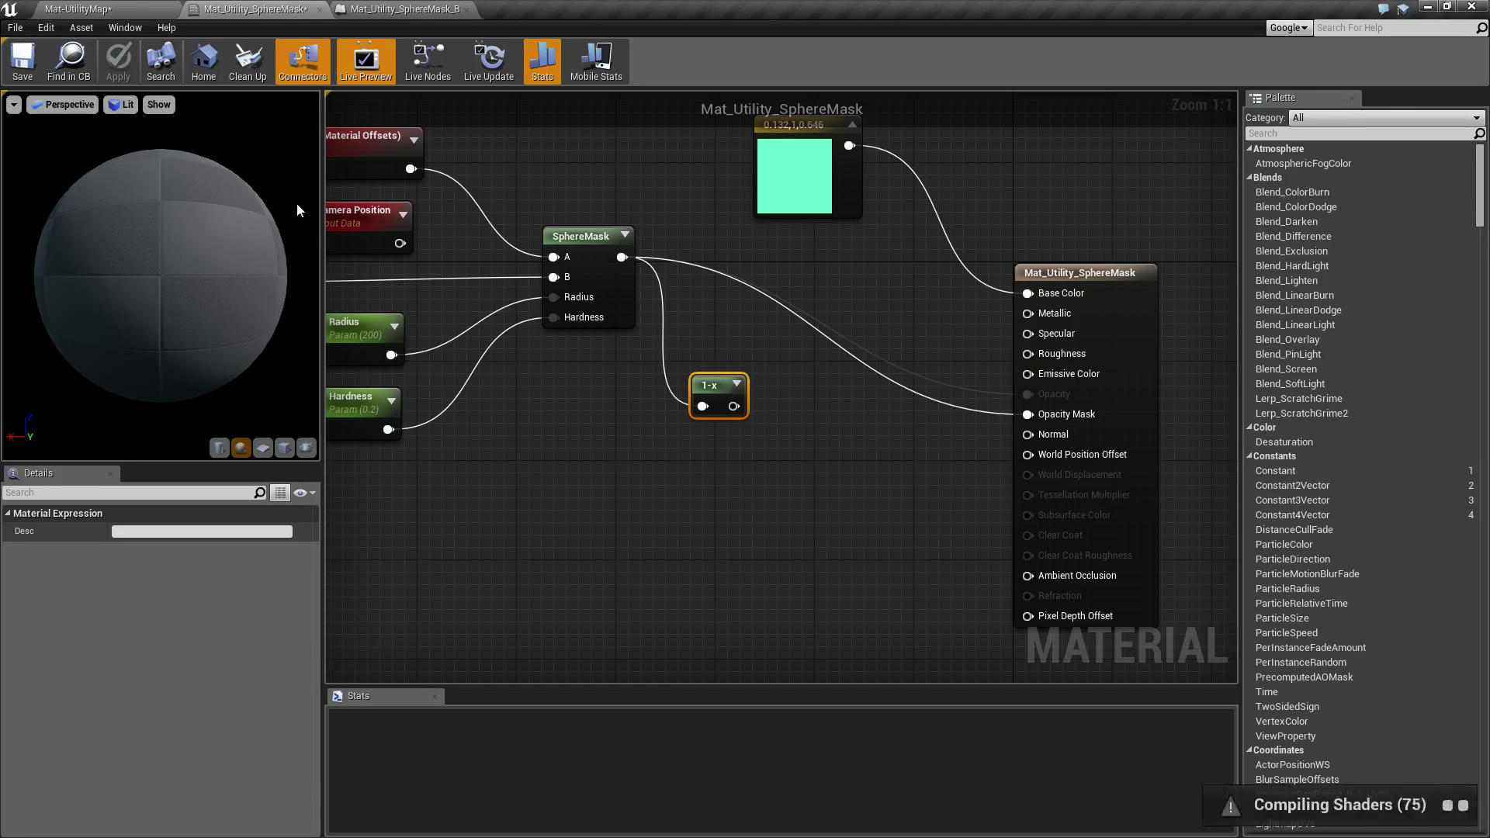
click(24, 63)
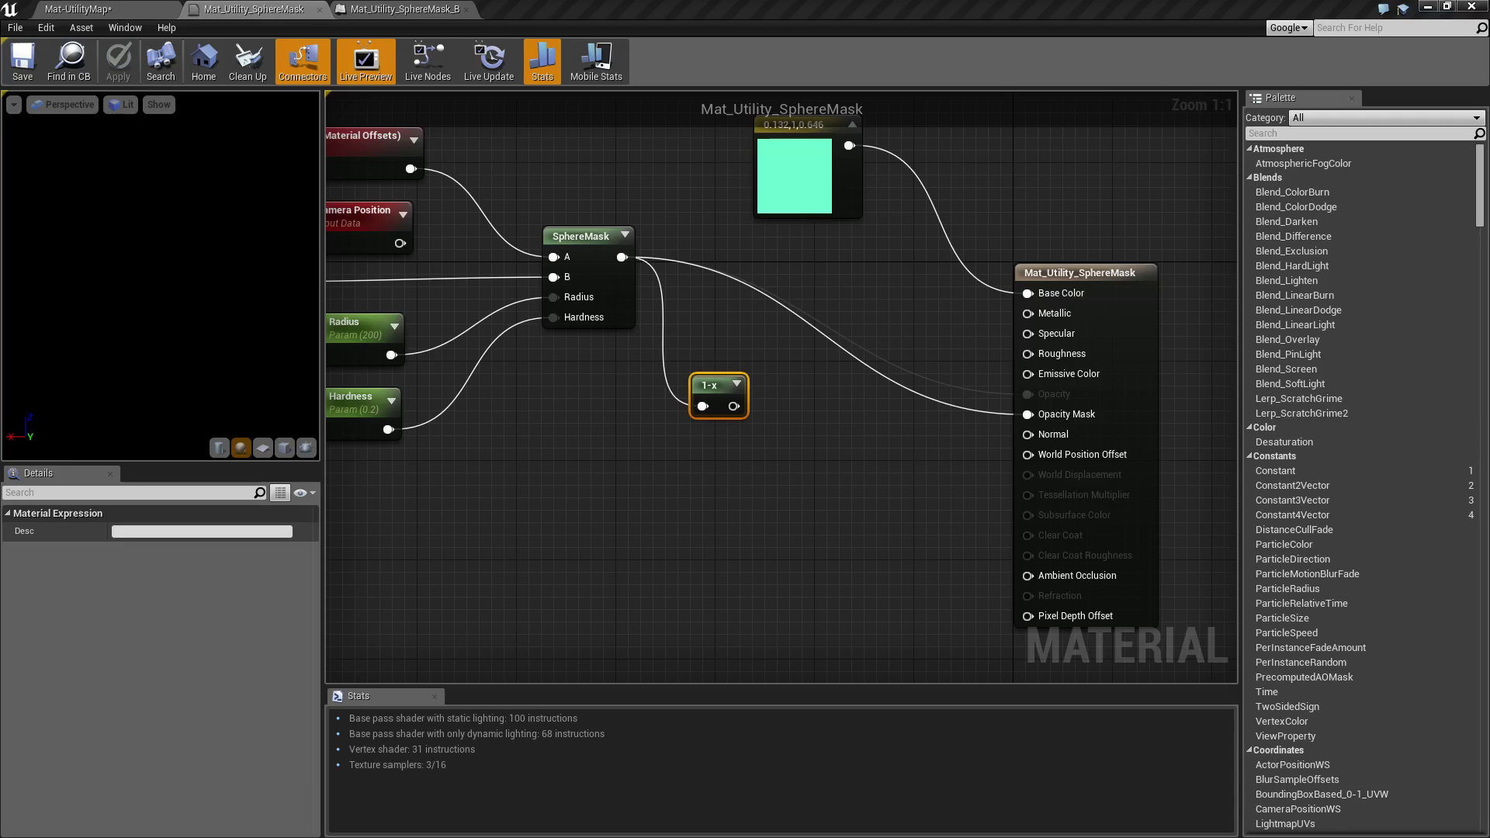
Back in the level, select the mask sphere and slide it along X out to -170 cm and in to -220 cm.
click(115, 9)
right_drag(852, 453, 715, 370)
click(715, 370)
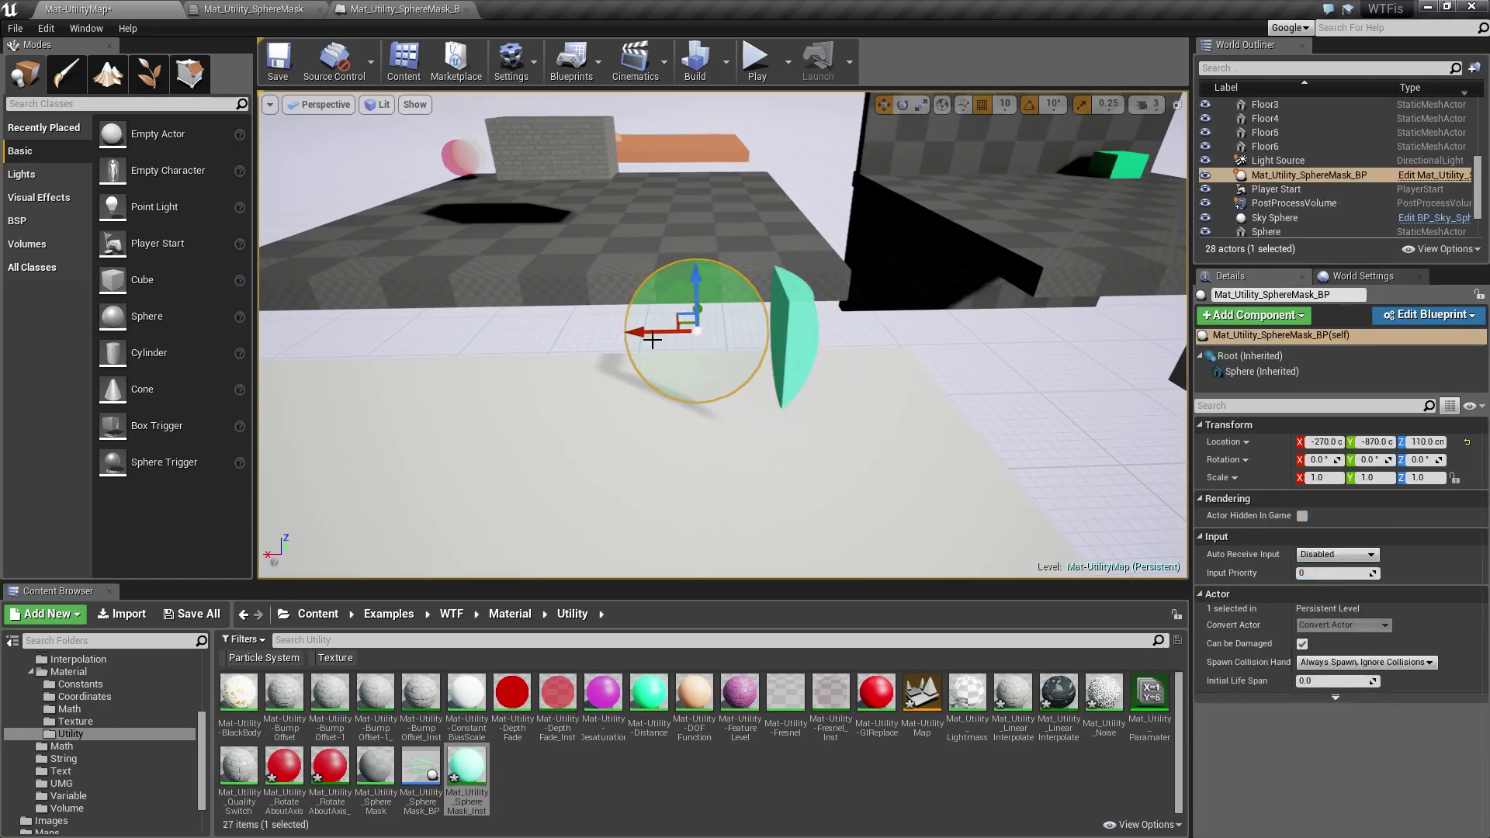
drag(651, 340, 494, 333)
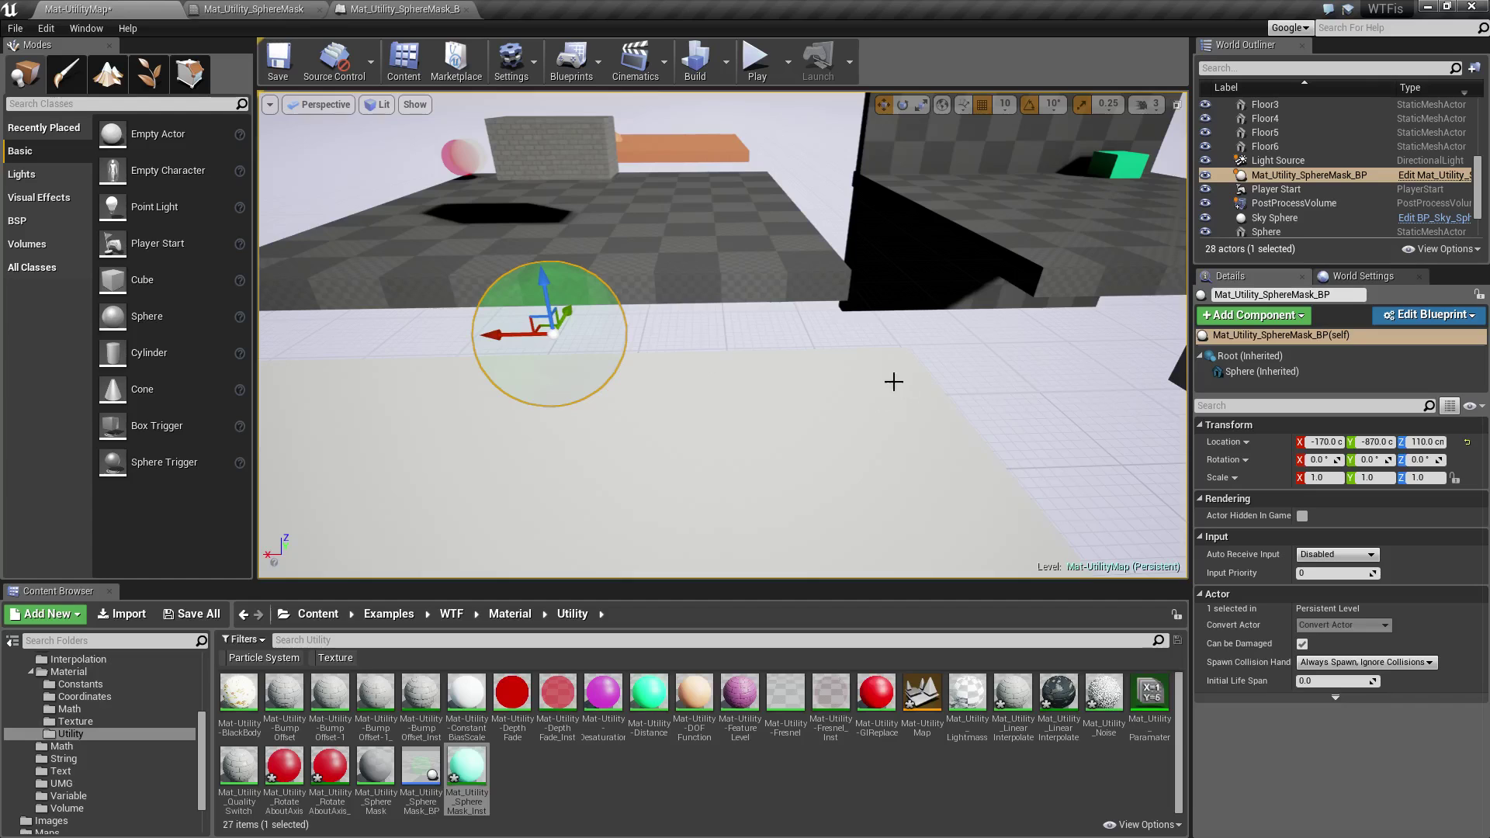
drag(502, 334, 580, 386)
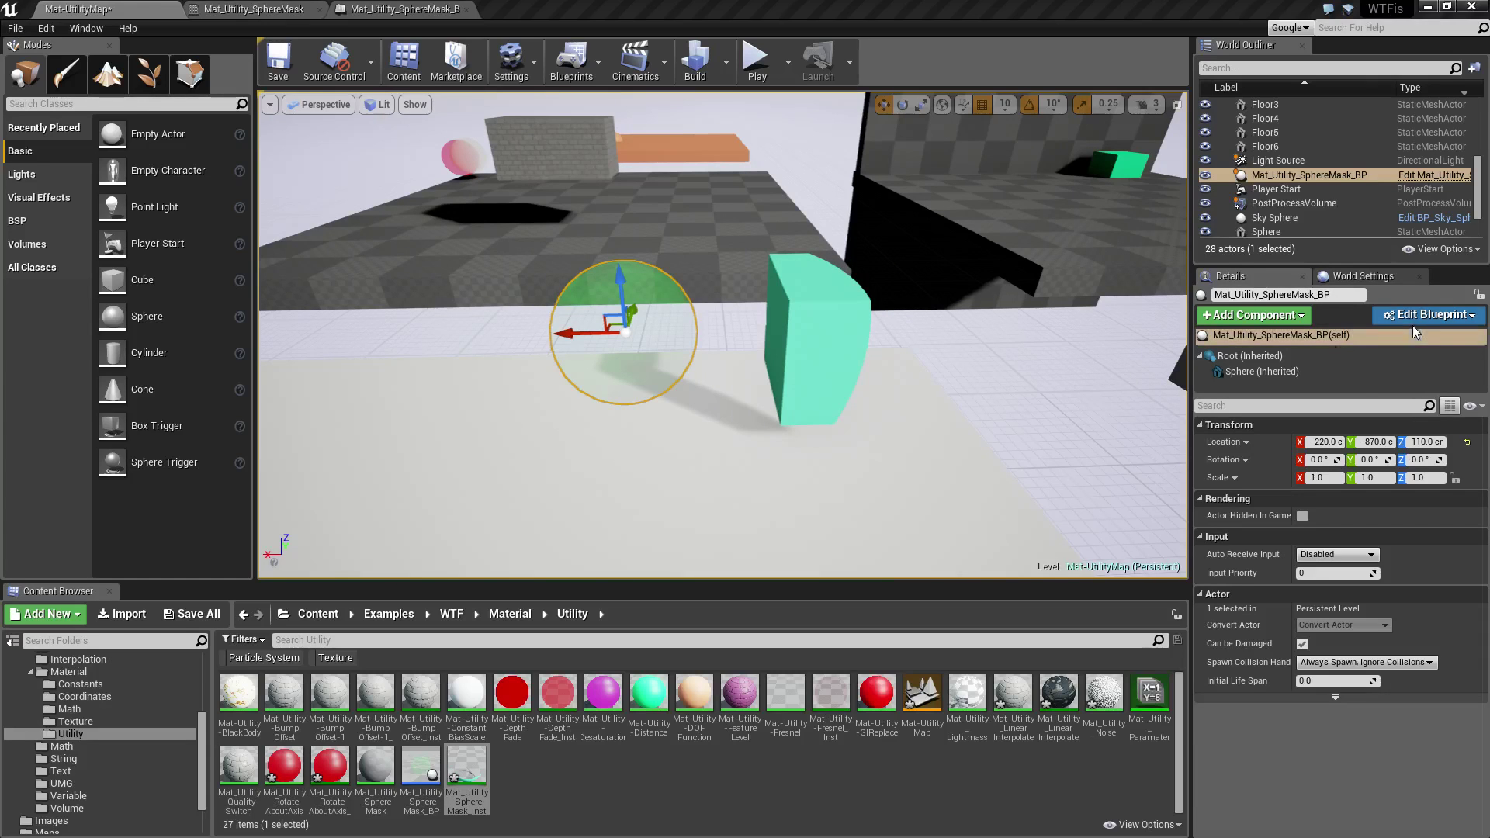
Slide the mask sphere along X out to -150 cm, then into the cube at -380 cm, and lower it to 90 cm in Z.
drag(568, 334, 483, 397)
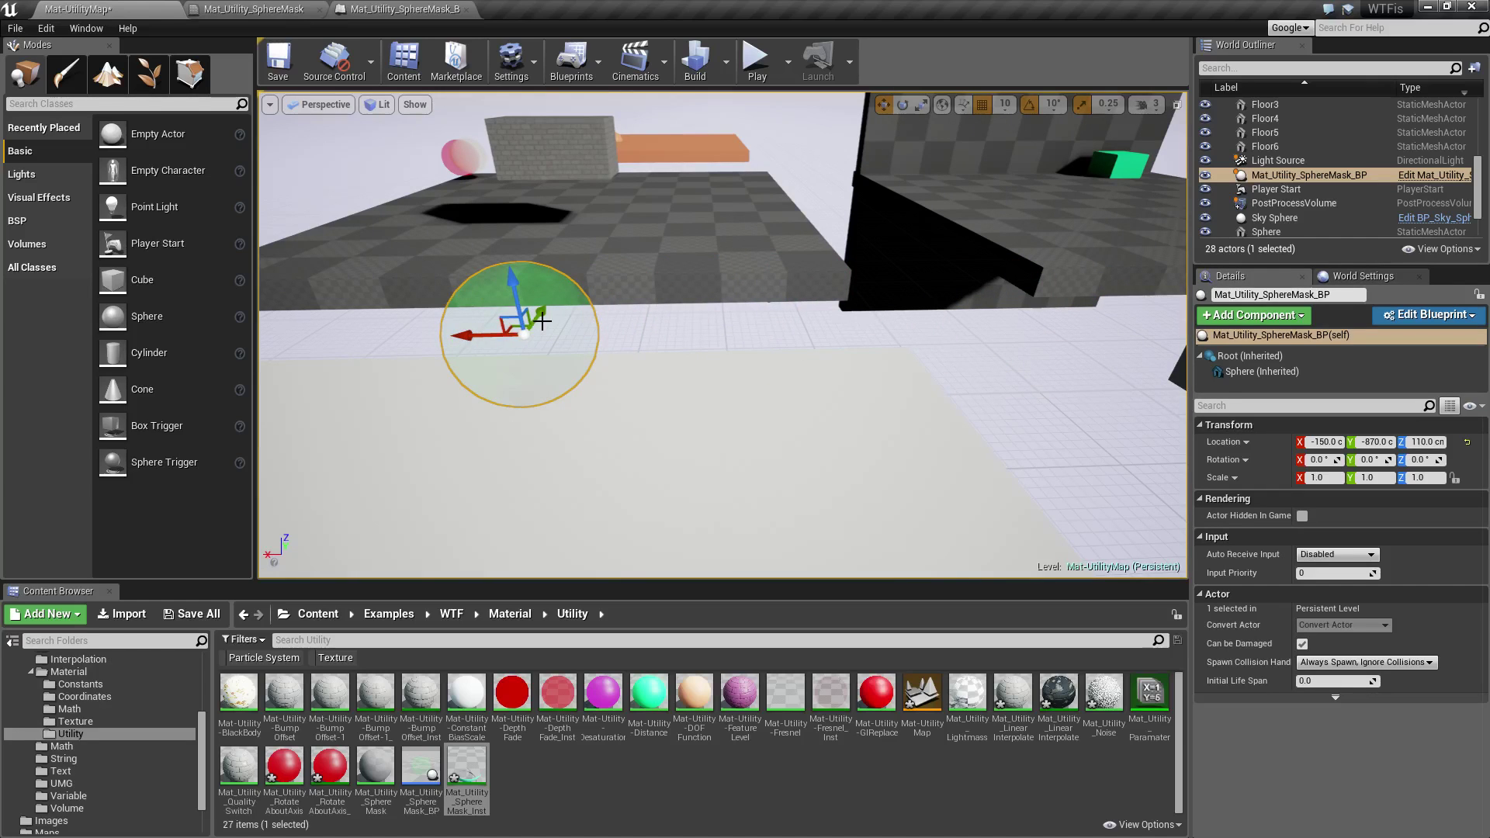
drag(469, 335, 569, 377)
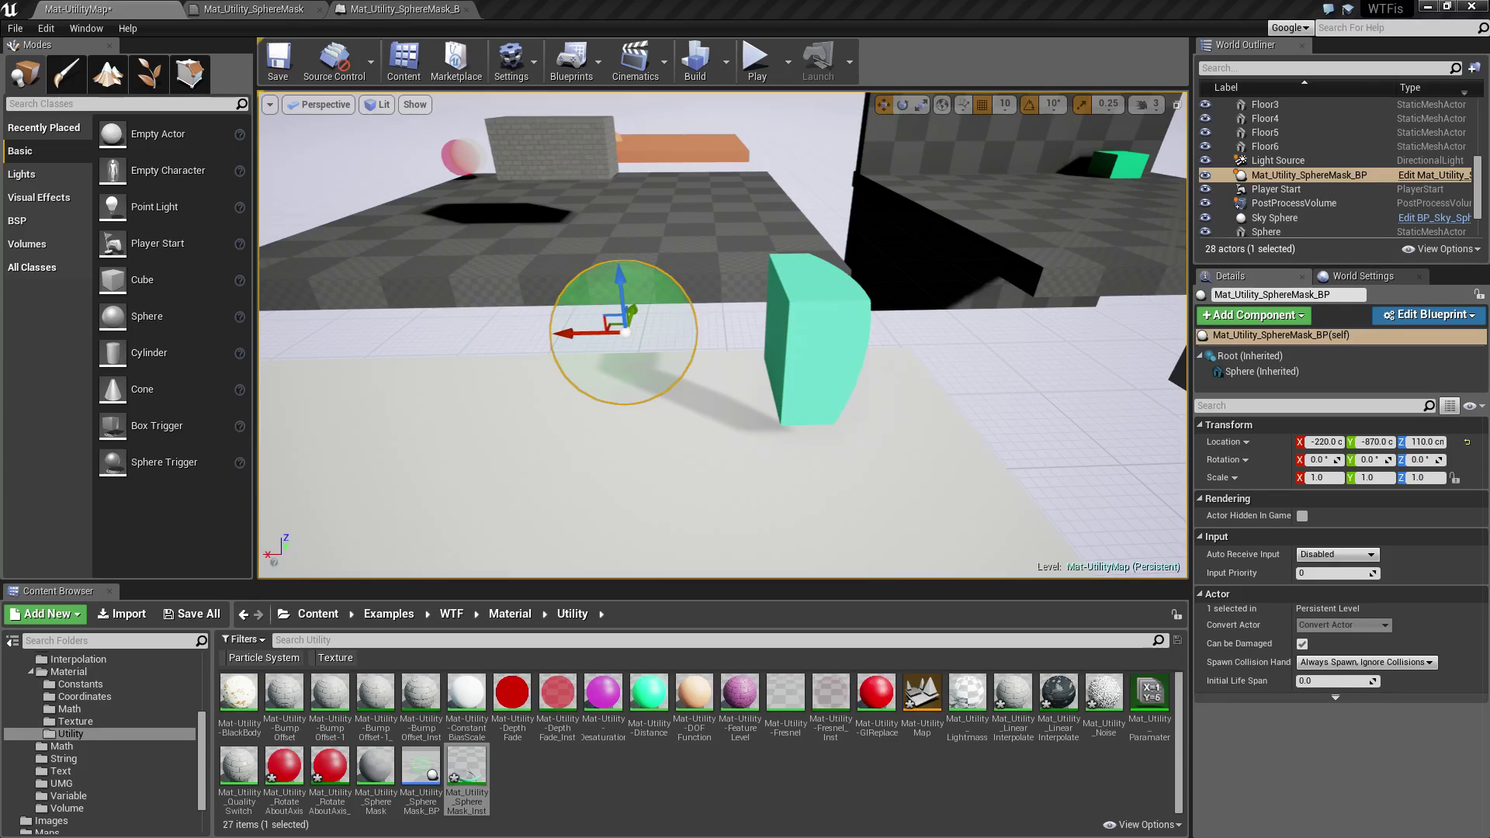
drag(573, 334, 792, 348)
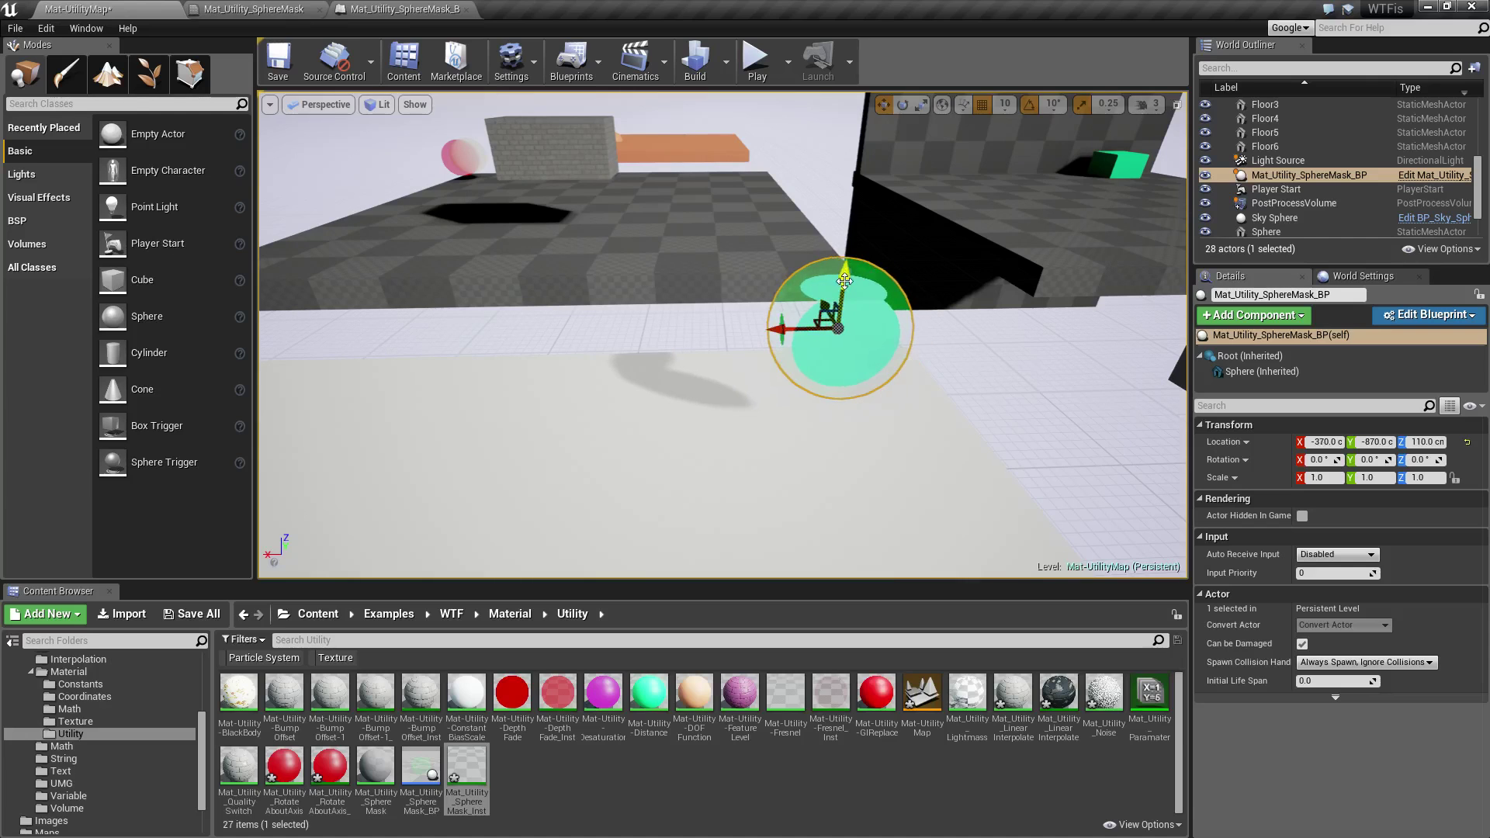
drag(844, 281, 848, 314)
mouse_move(782, 355)
mouse_down()
mouse_move(671, 369)
mouse_move(783, 353)
mouse_up()
In the Mat_Utility_SphereMask material, change the Blend Mode to Translucent and apply the change.
click(380, 8)
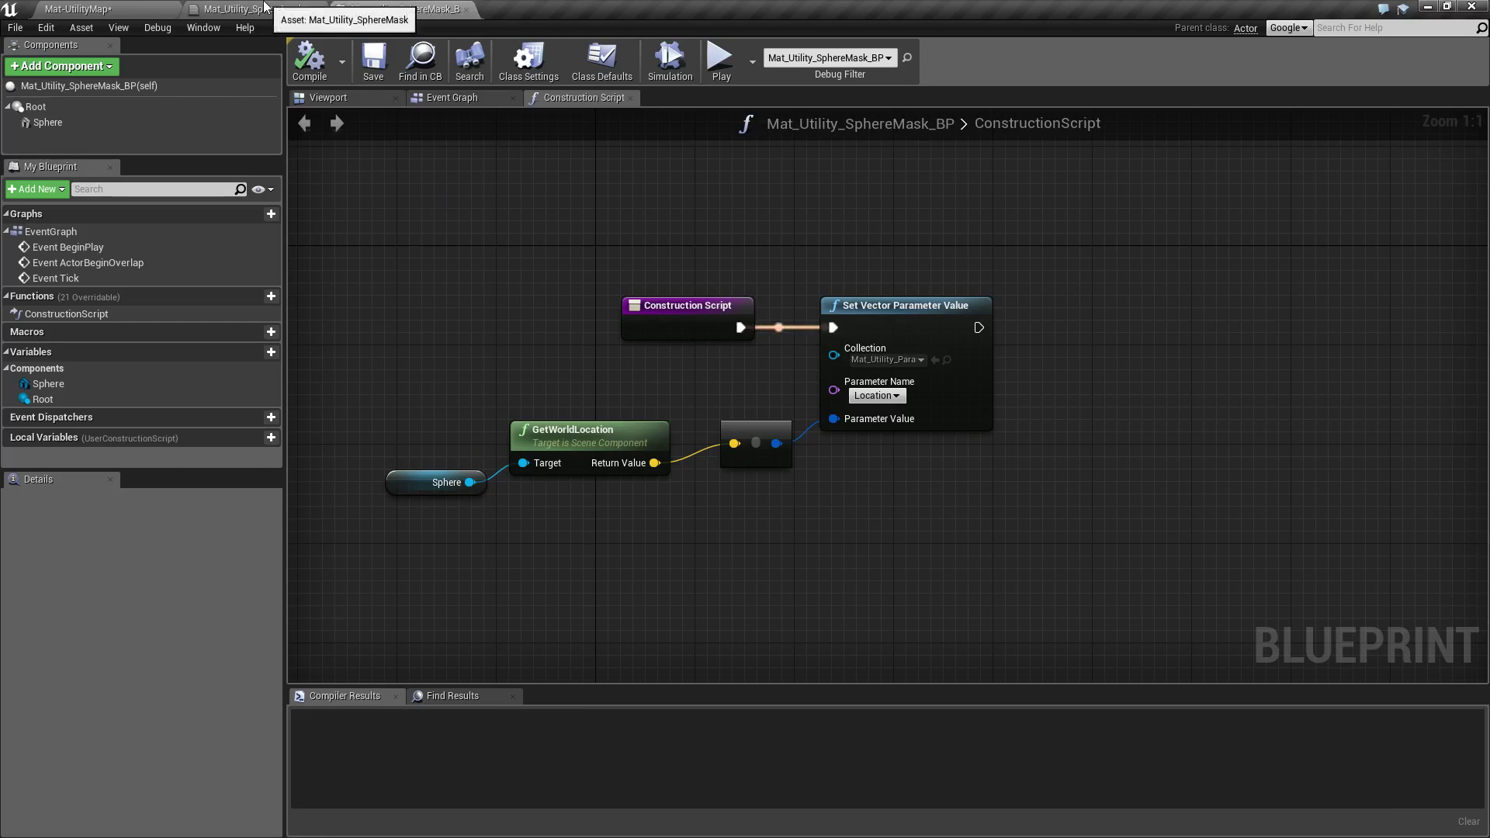
click(270, 7)
right_drag(691, 505, 831, 552)
right_drag(1032, 551, 892, 518)
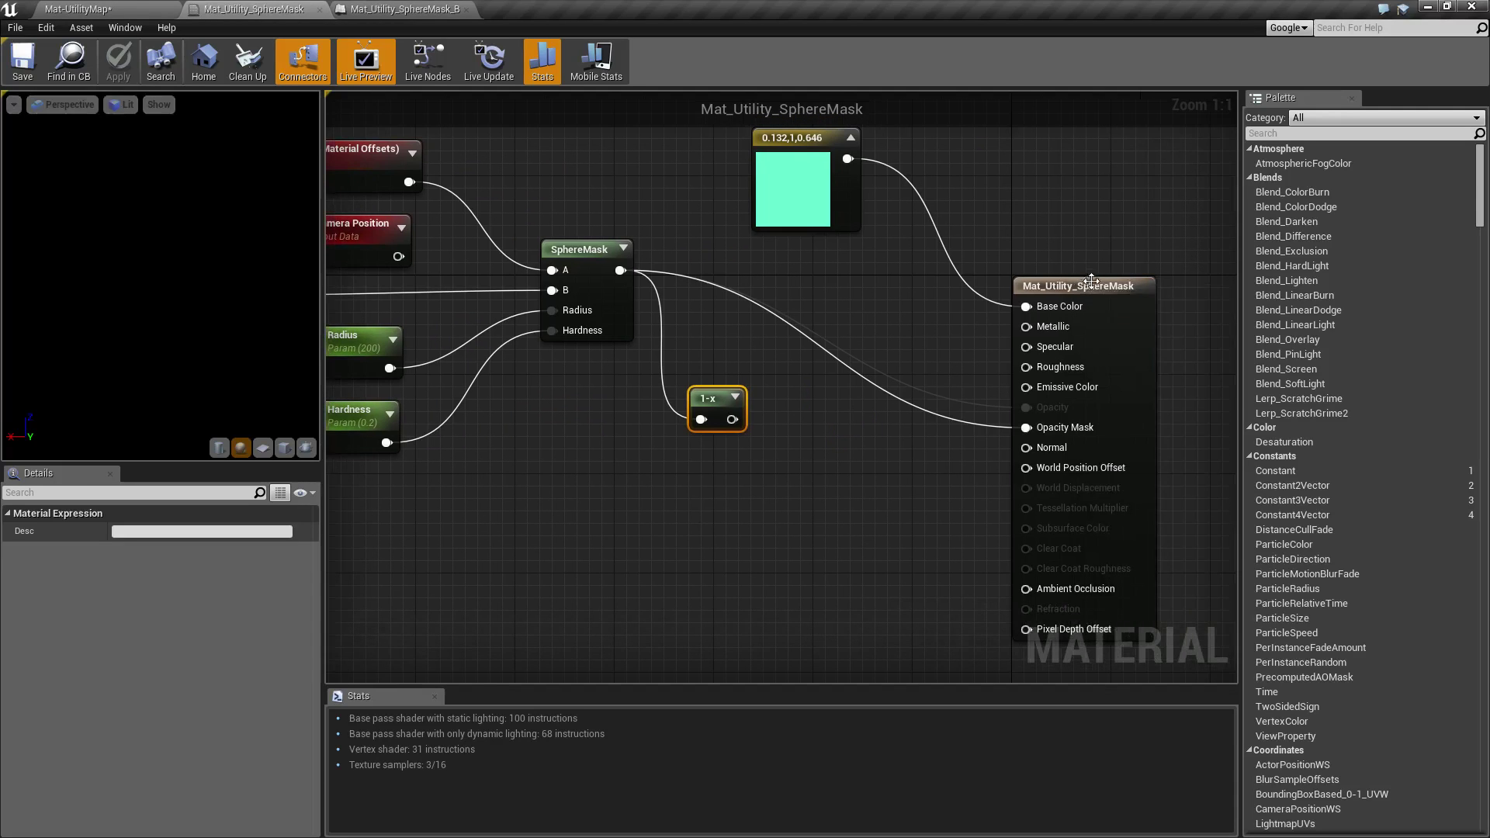
click(1086, 284)
click(160, 569)
click(146, 600)
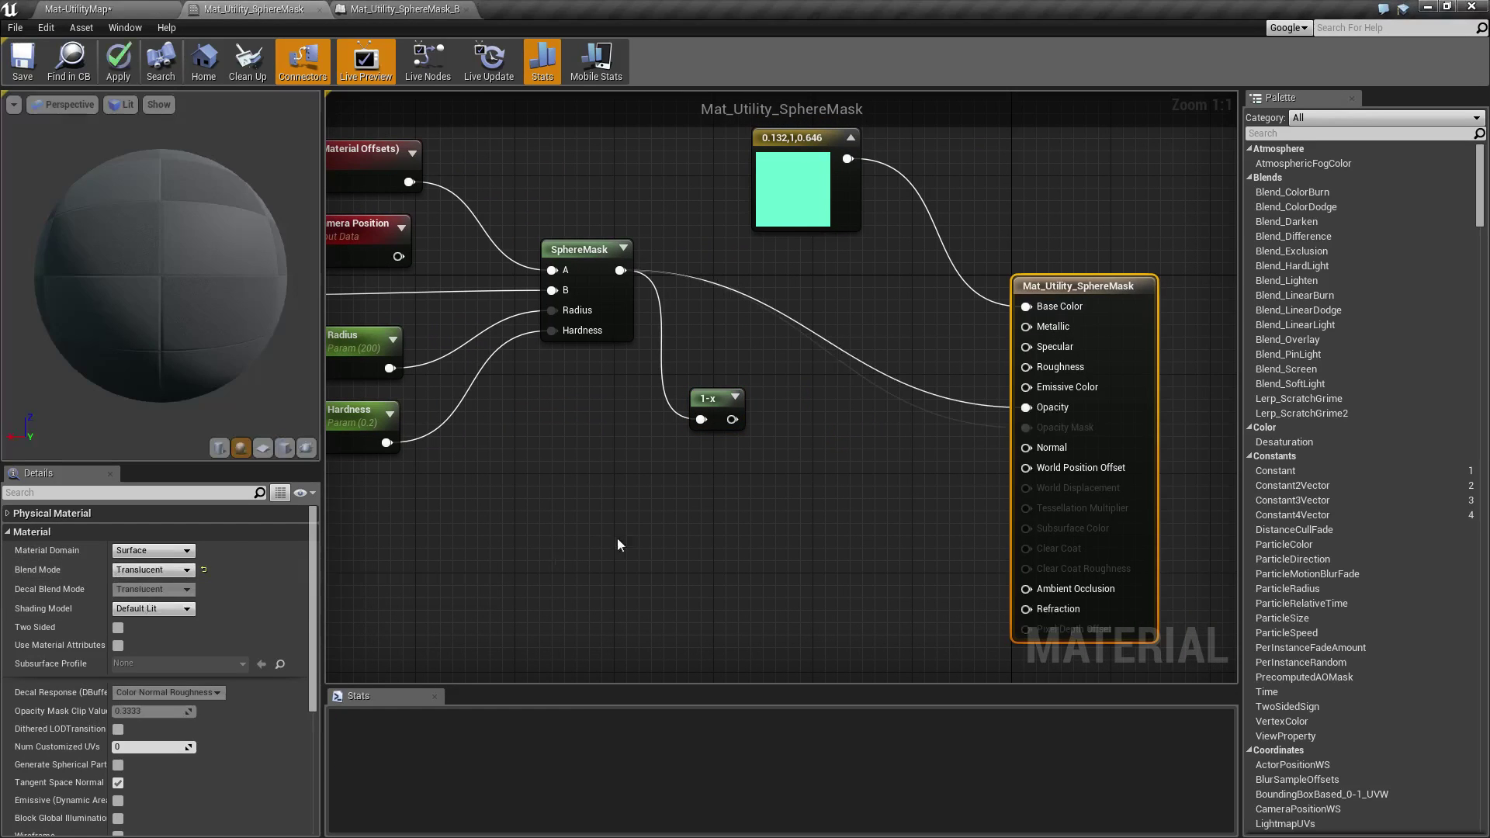
right_drag(733, 534, 661, 530)
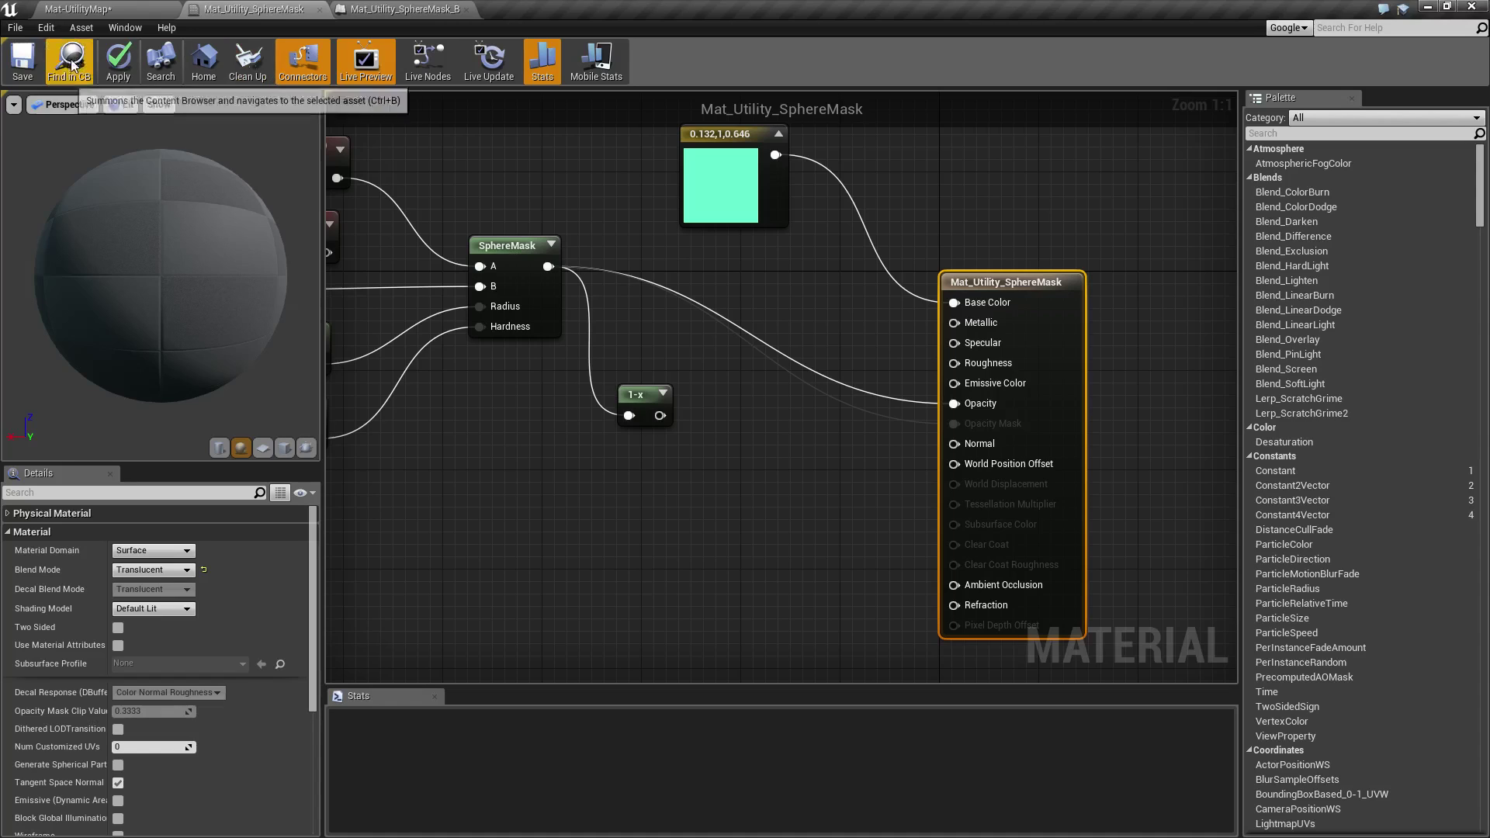
click(119, 64)
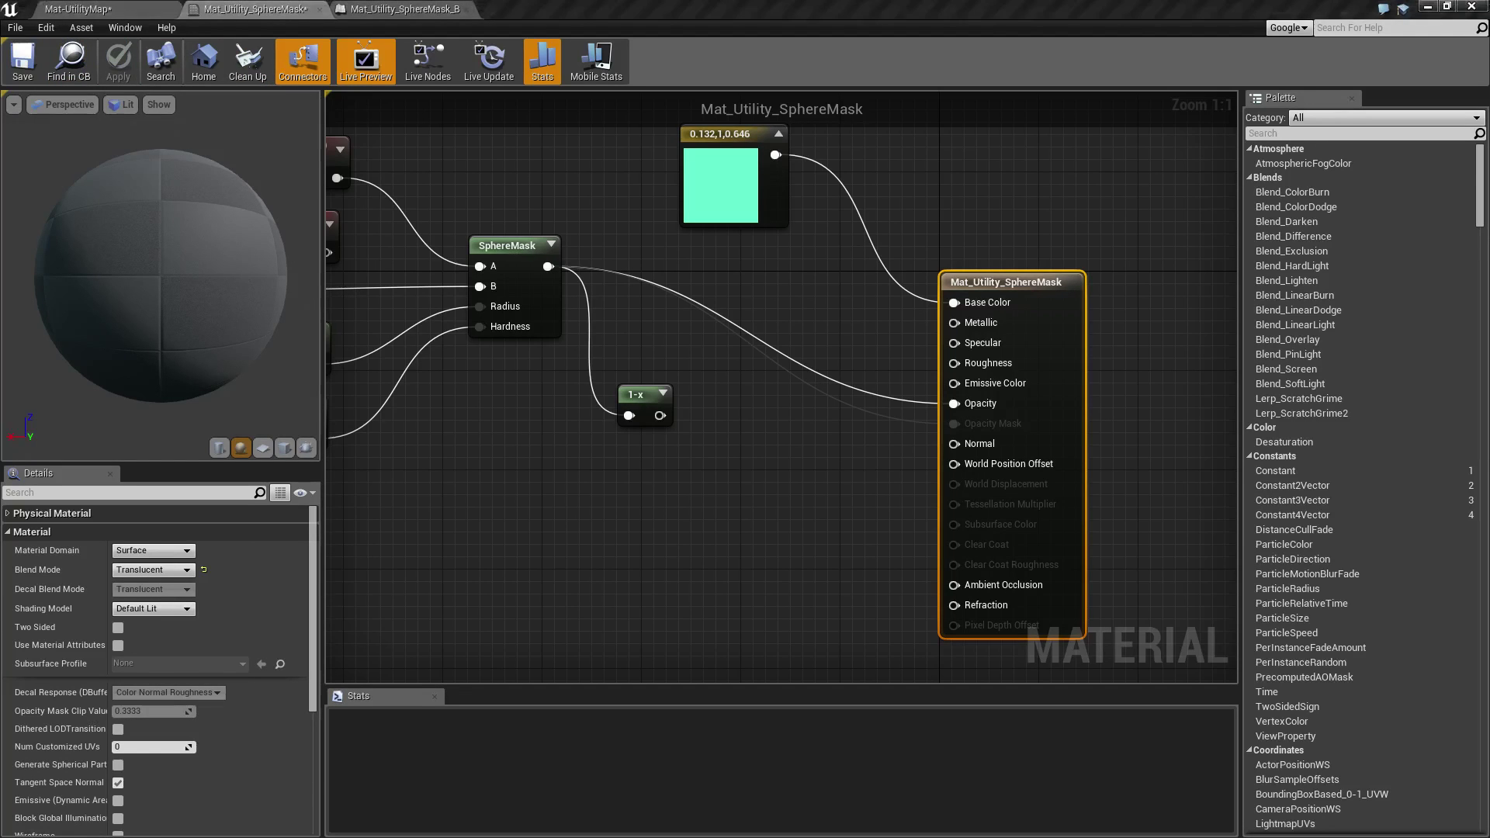
Back in the level, slide the mask sphere along X out to -170 cm and back into the cube at -380 cm.
click(100, 9)
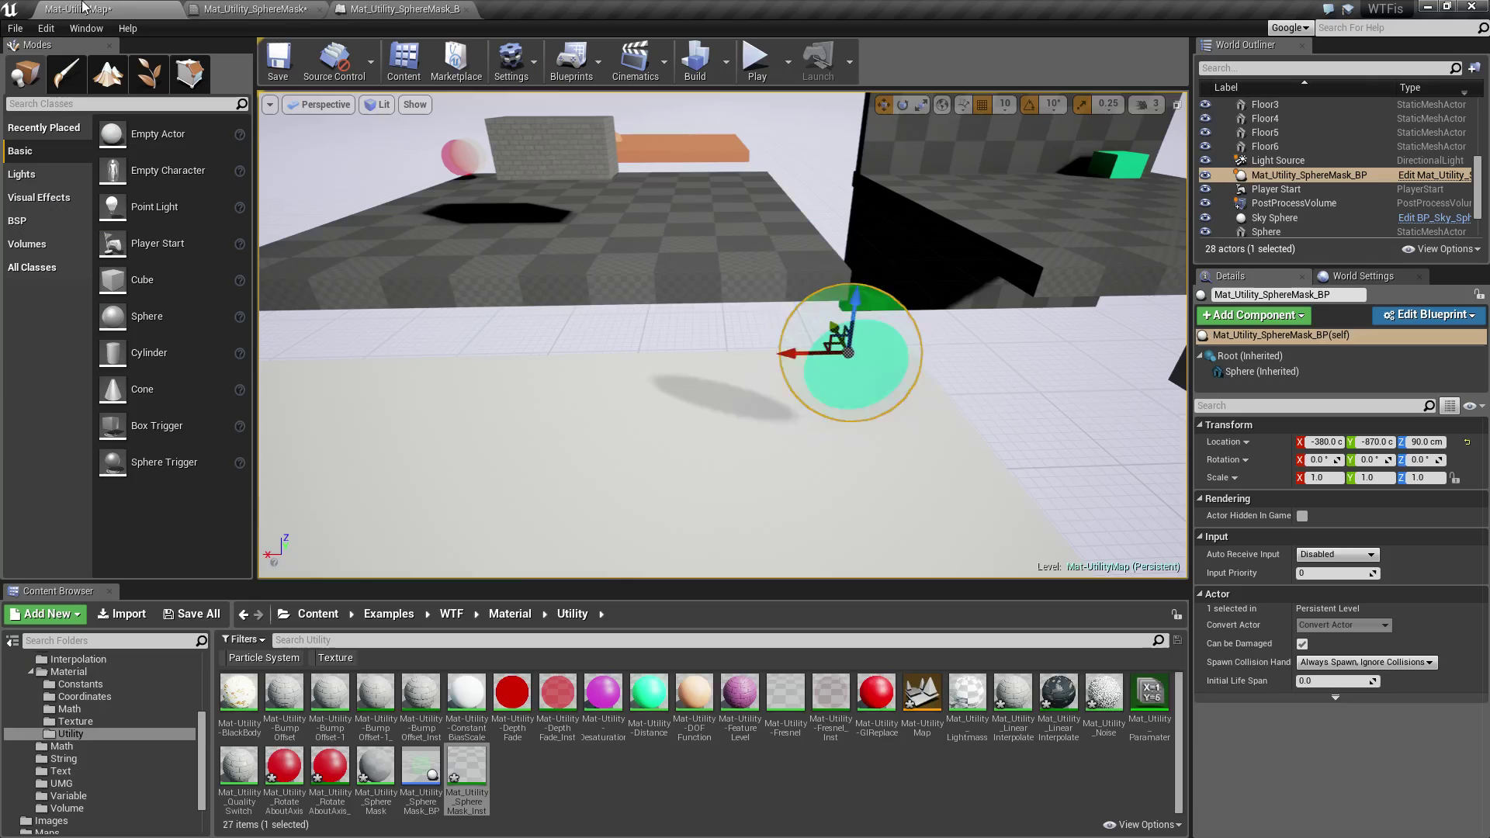
drag(790, 355, 498, 358)
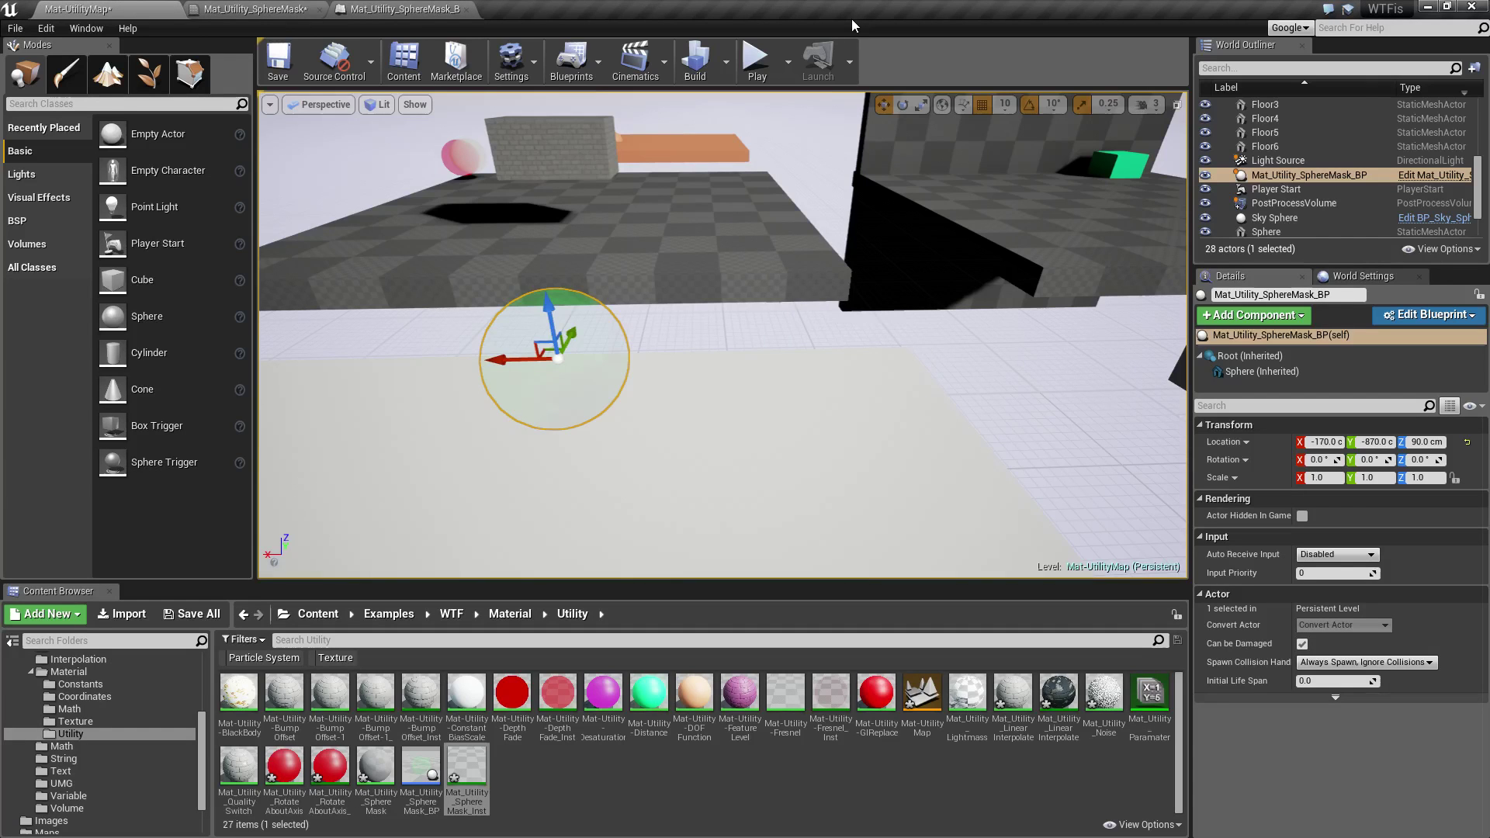
drag(538, 371, 768, 391)
right_drag(840, 529, 861, 473)
key(w)
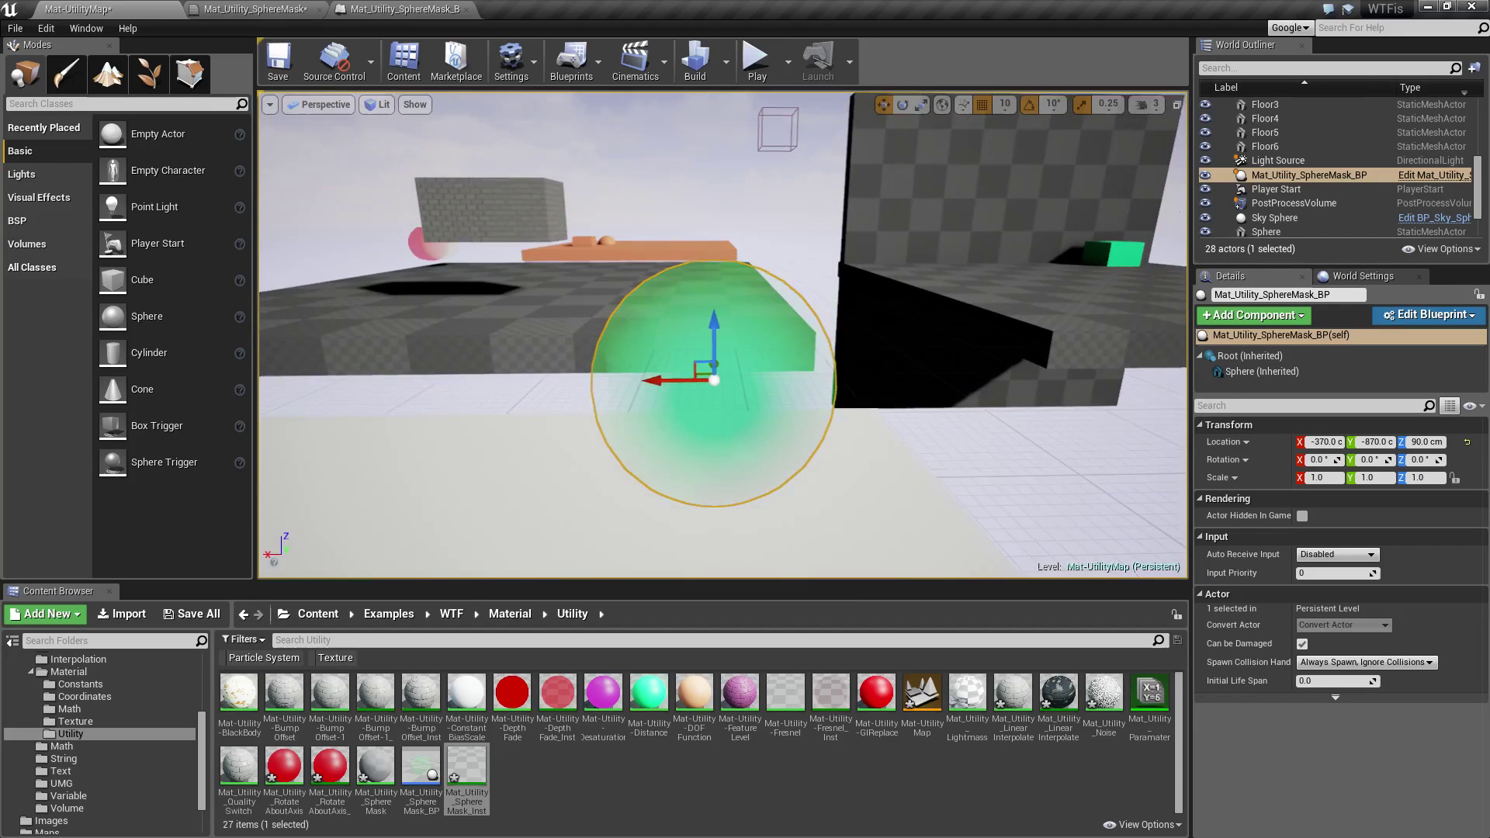
key(Escape)
click(721, 416)
drag(648, 380, 675, 404)
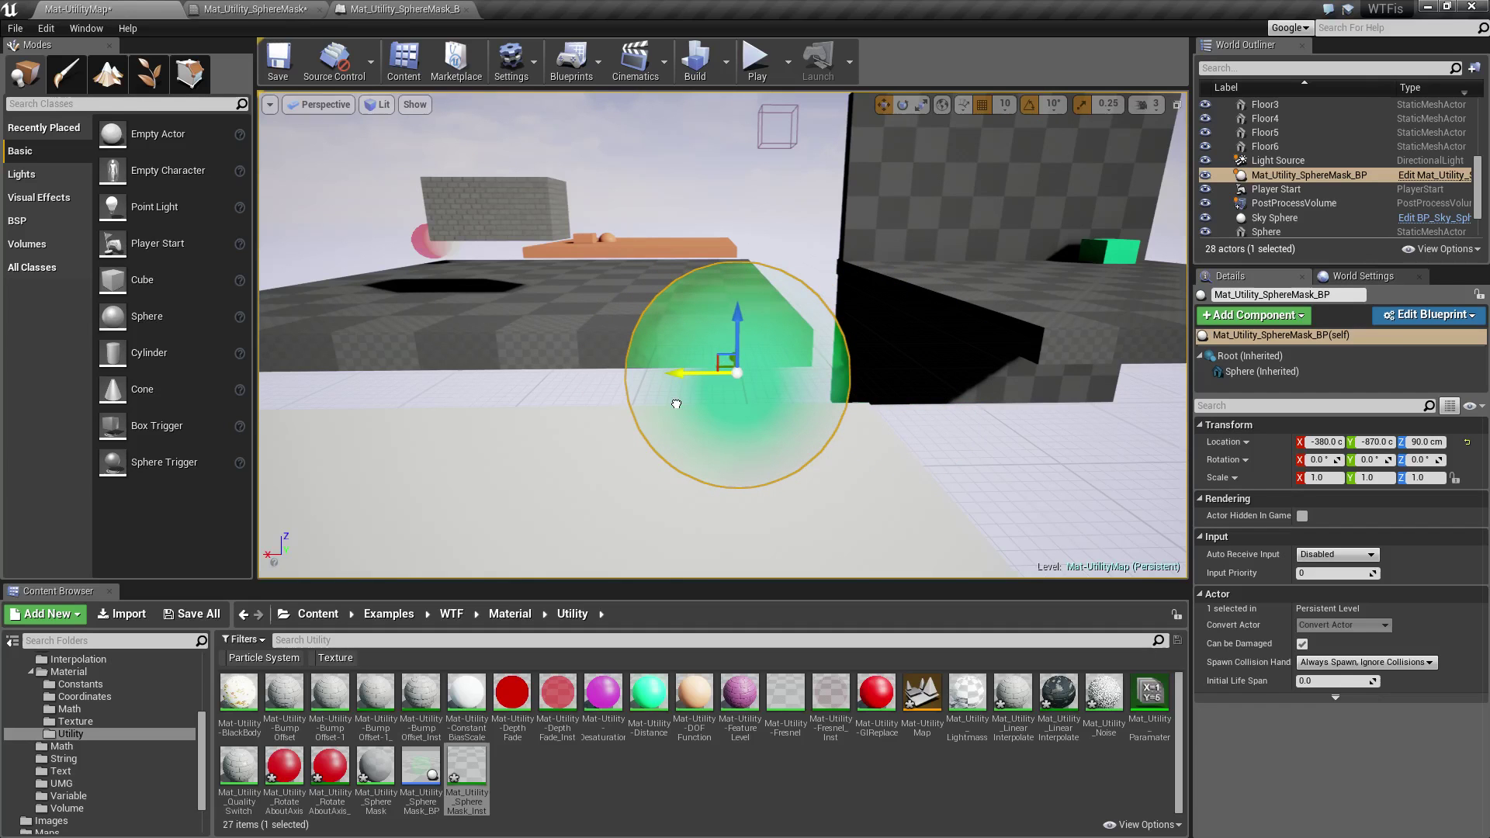
Open the Mat_Utility_SphereMask_Inst material instance and set its Hardness to 1.0.
click(413, 10)
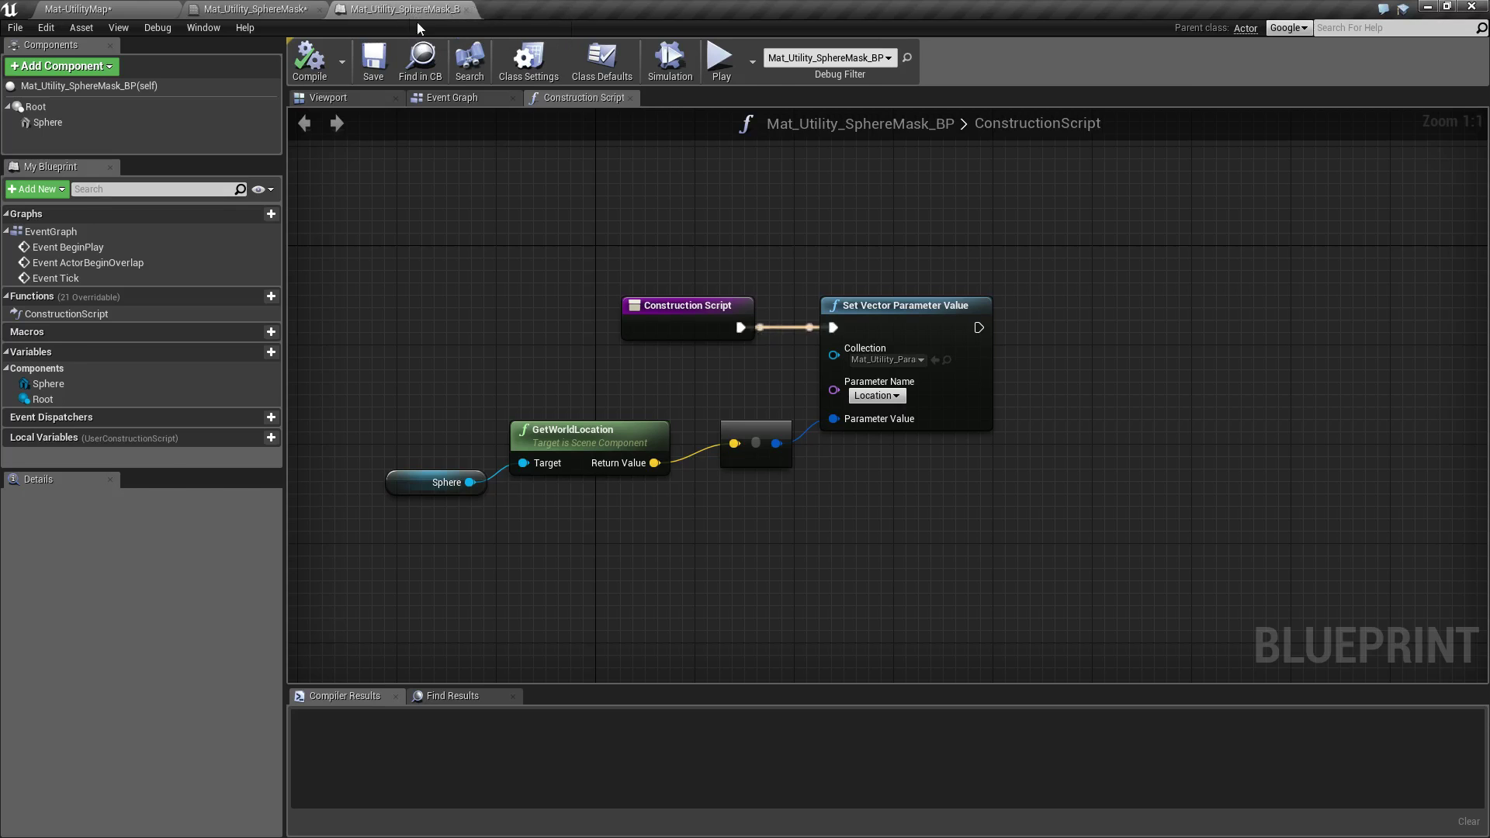
click(104, 7)
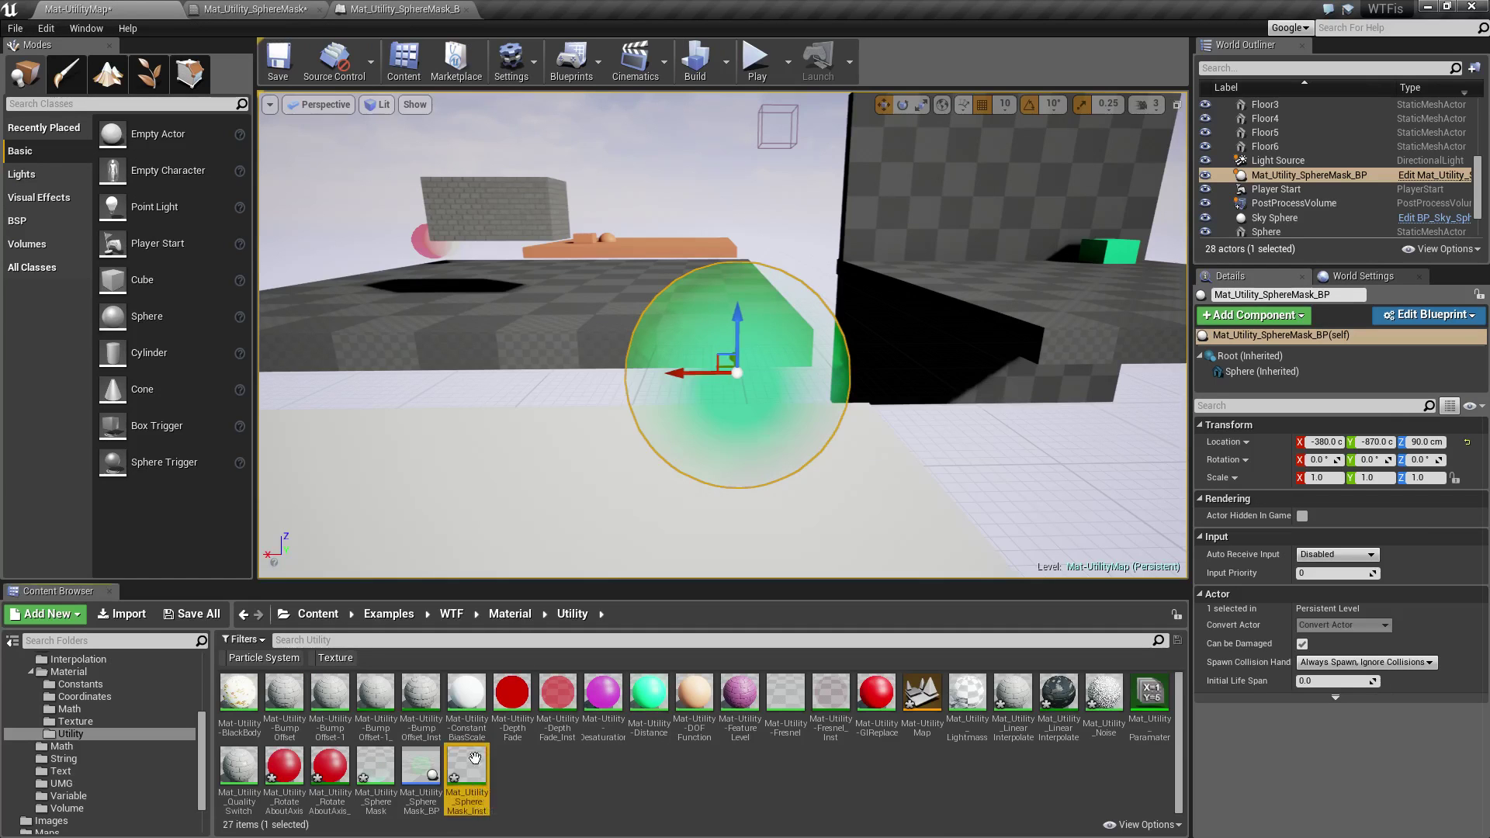
drag(1489, 272, 1230, 81)
key(Return)
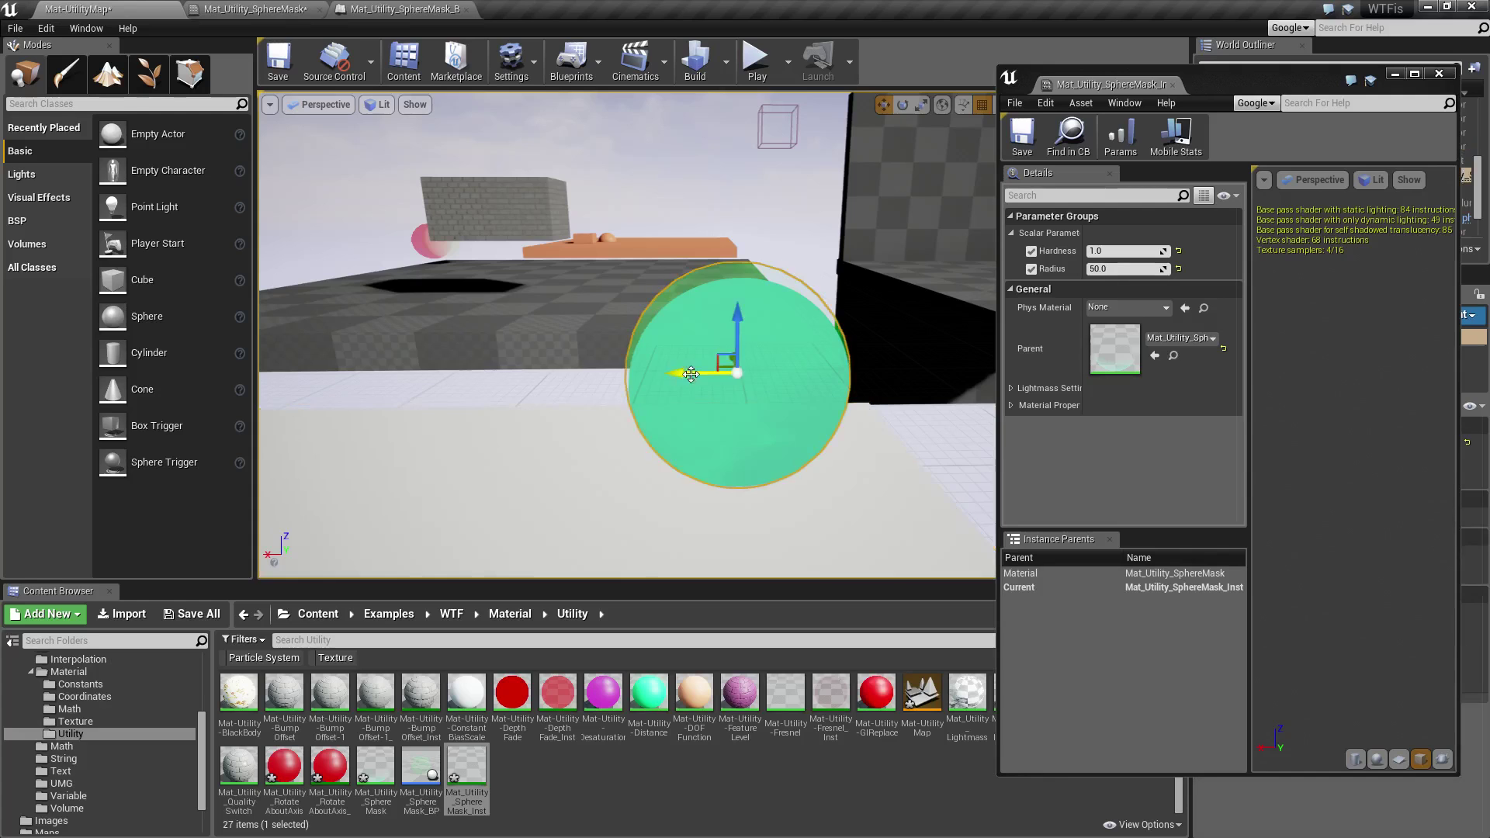
Adjust the material instance's Hardness to 0.520252 and Radius to 82.891319, and deselect the mask sphere.
mouse_move(693, 374)
mouse_down()
mouse_move(453, 358)
mouse_move(776, 373)
mouse_move(680, 375)
mouse_up()
mouse_move(1120, 251)
mouse_down()
mouse_move(1086, 250)
mouse_move(1173, 268)
mouse_move(1155, 251)
mouse_move(1102, 251)
mouse_move(1132, 251)
mouse_up()
mouse_move(653, 369)
mouse_down()
mouse_move(419, 376)
mouse_move(659, 398)
mouse_up()
key(Escape)
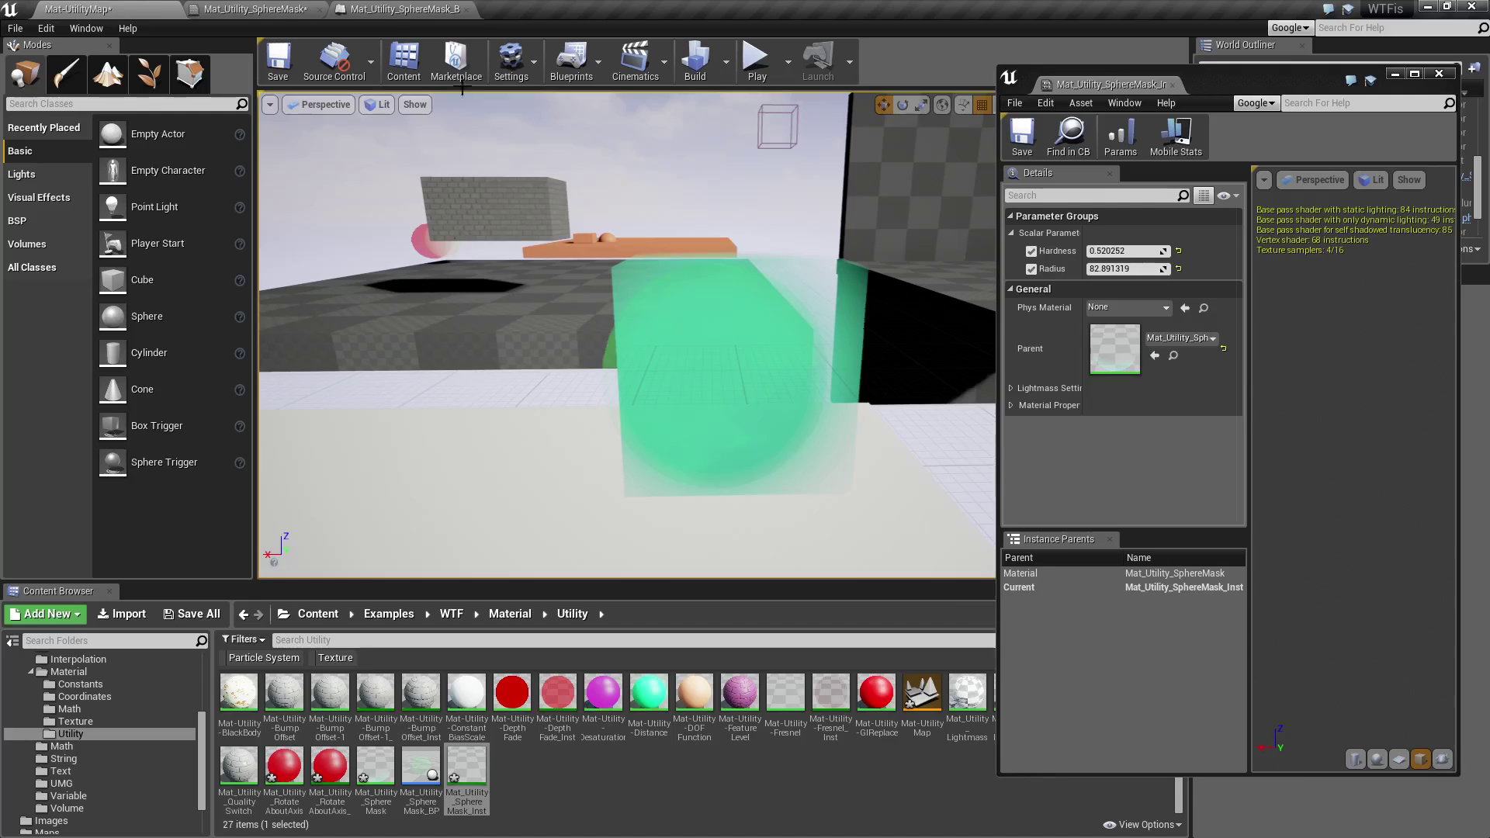
Review the SphereMask node's inputs and output in the Mat_Utility_SphereMask graph, and save the material.
click(245, 11)
right_drag(553, 476, 789, 517)
click(743, 288)
right_drag(743, 288, 930, 313)
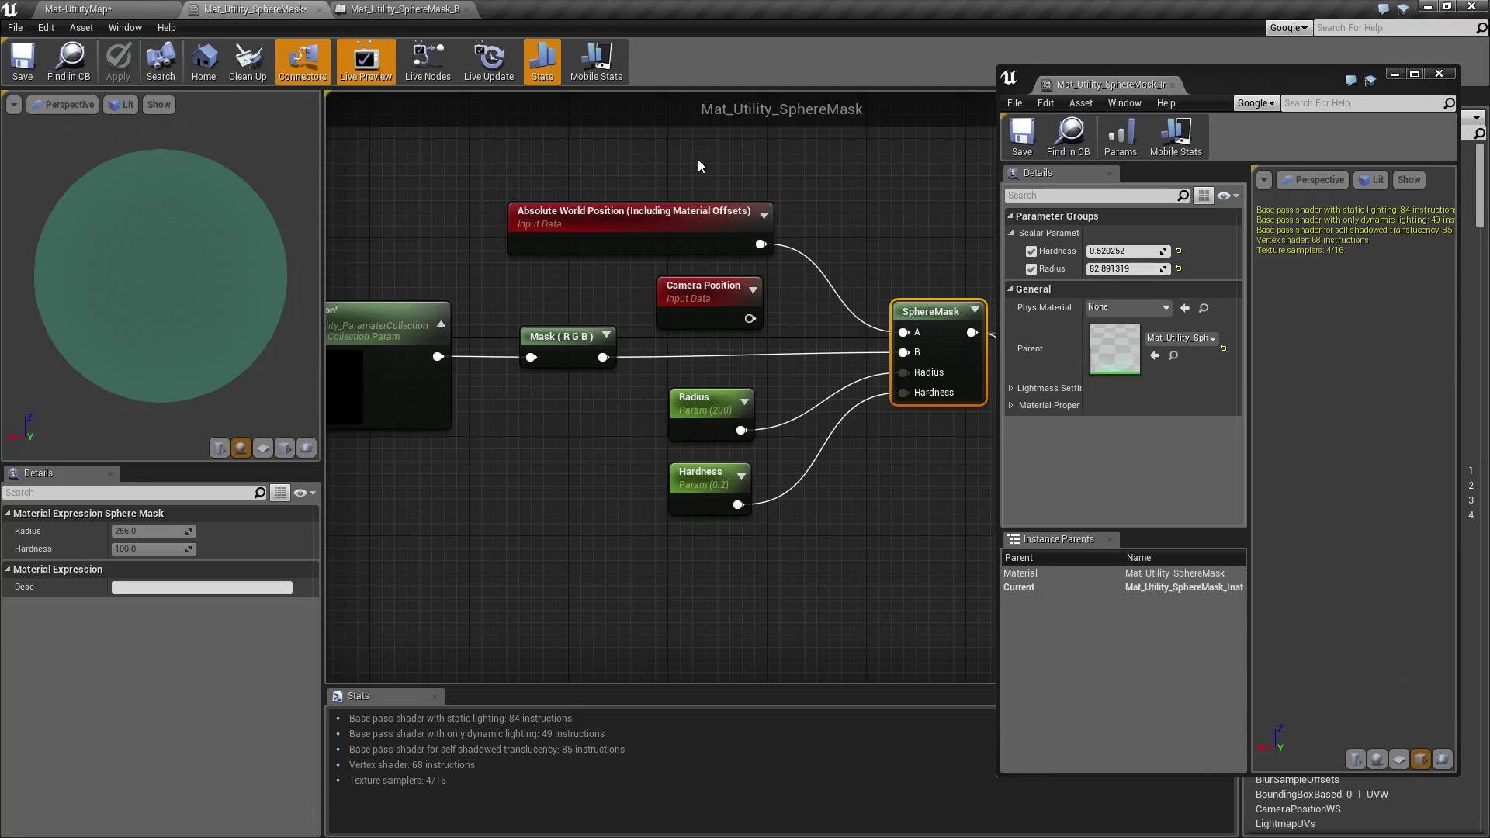
right_drag(876, 537, 725, 588)
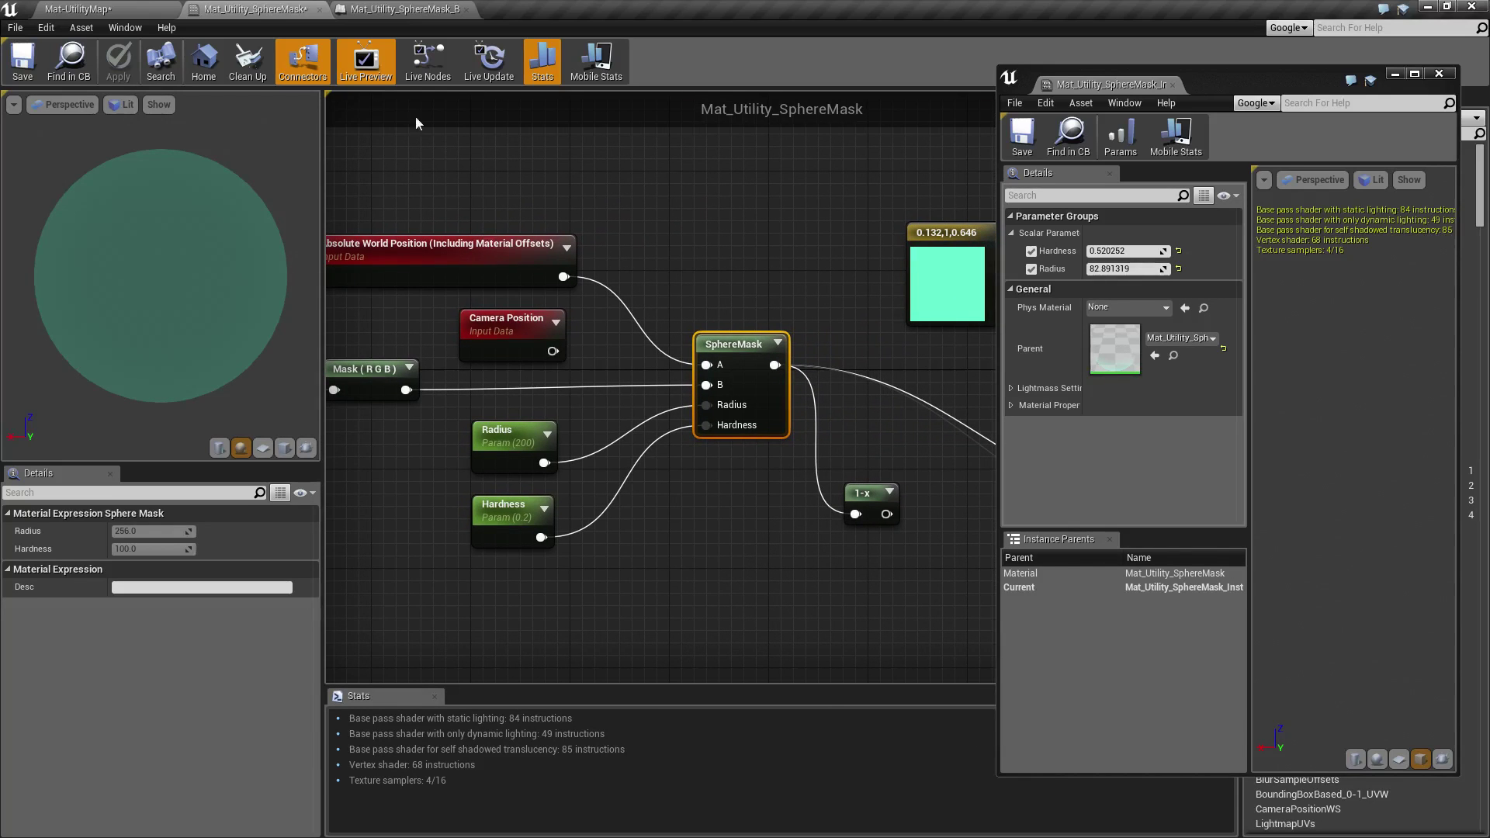
click(23, 60)
click(705, 184)
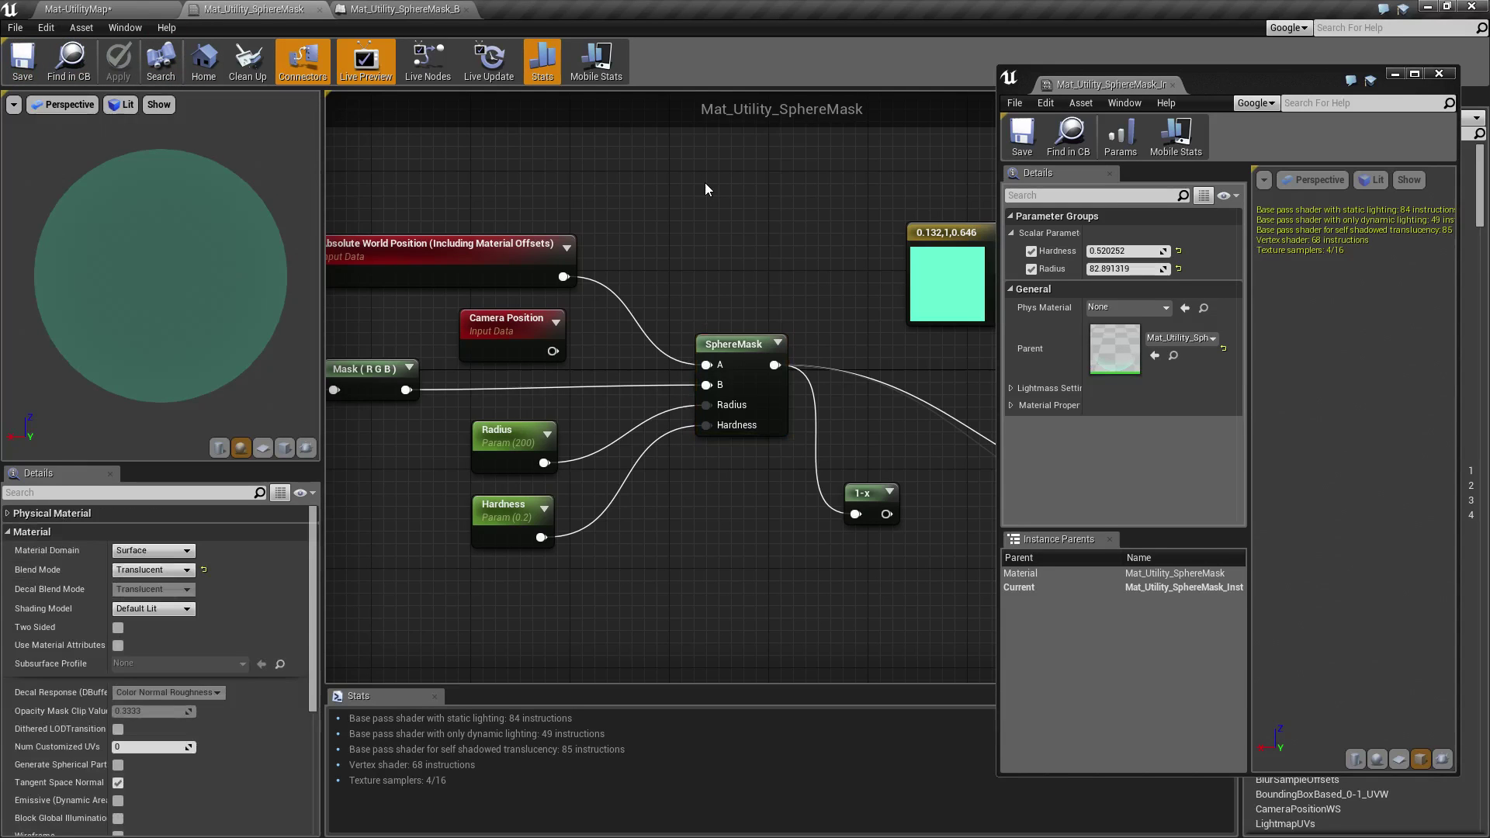